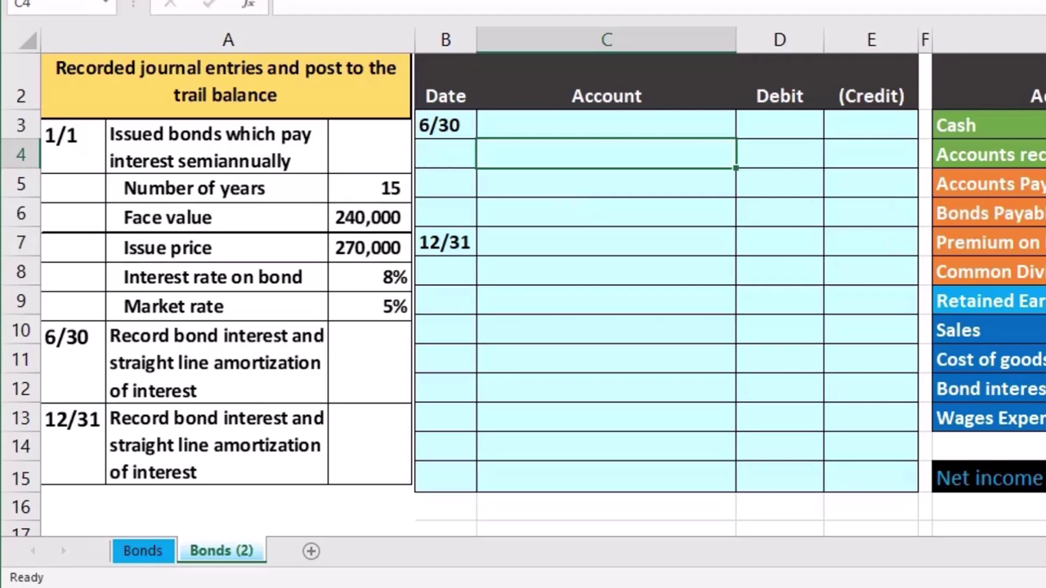
Step: Examine the trial balance accounts, their beginning balances, and the total and Net income formulas in column H
click(1045, 213)
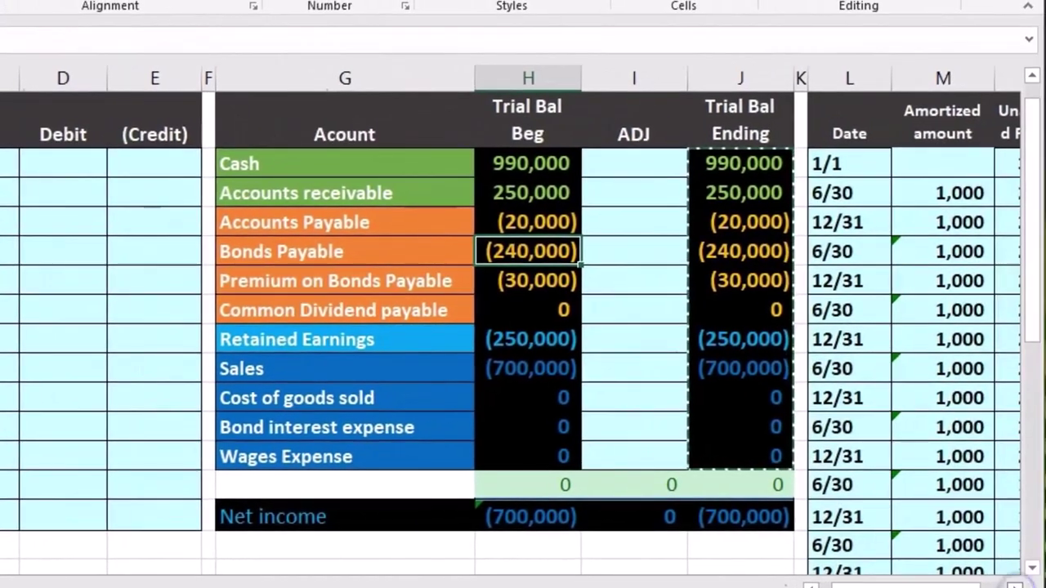
drag(377, 162, 550, 455)
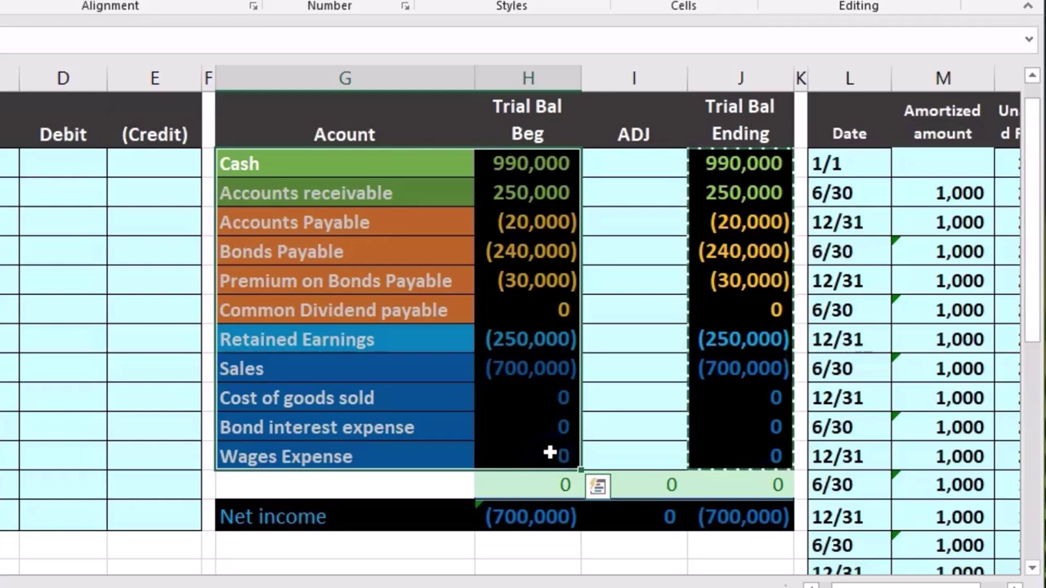
drag(539, 163, 552, 368)
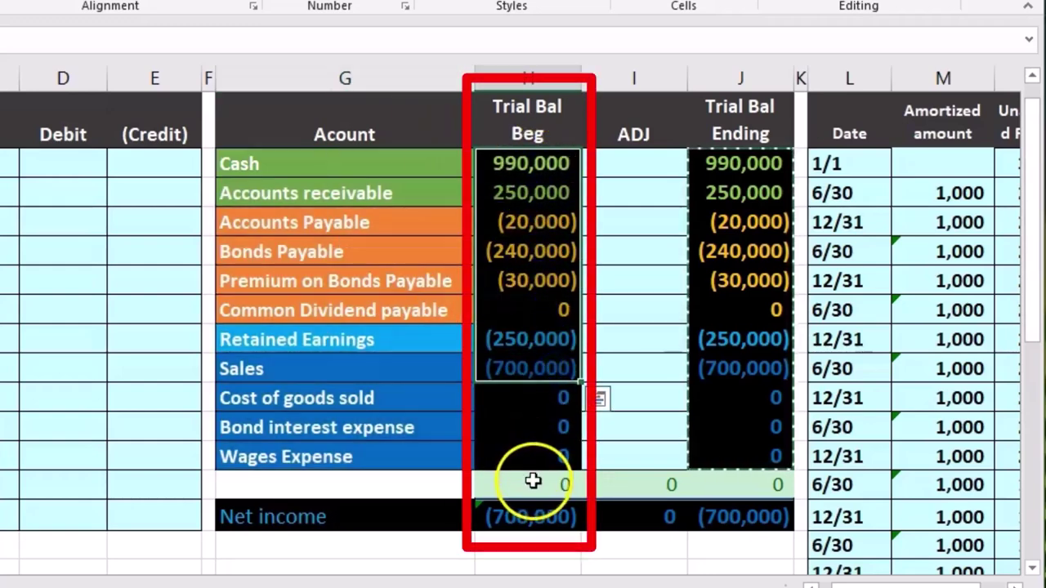
double_click(533, 481)
key(Return)
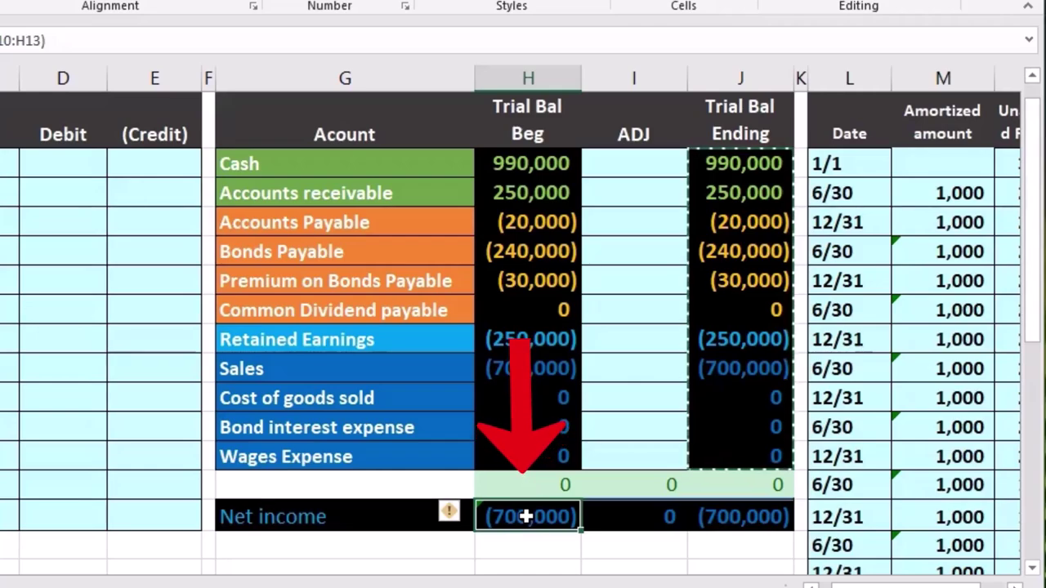
double_click(527, 517)
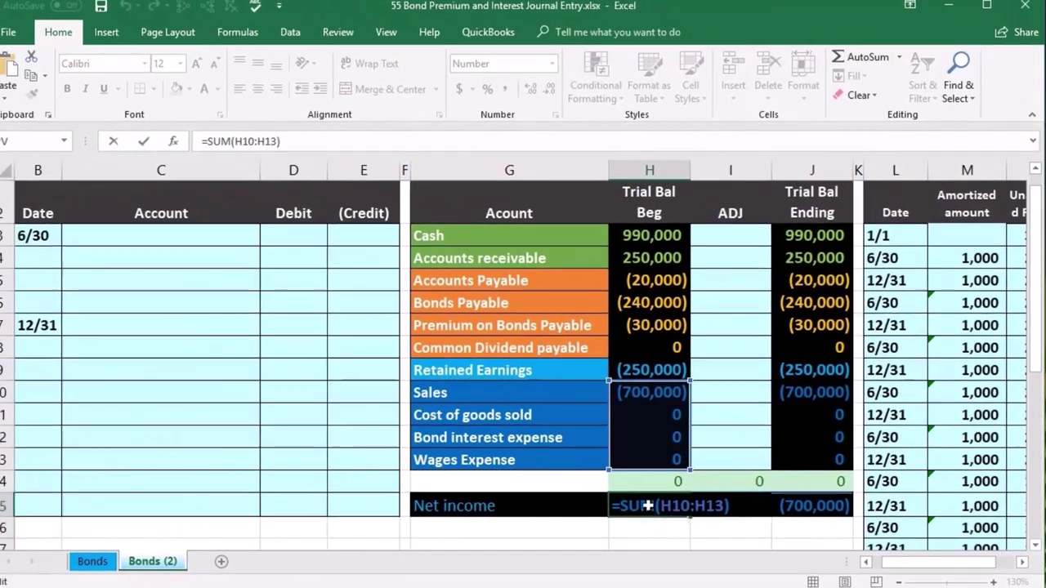
key(Return)
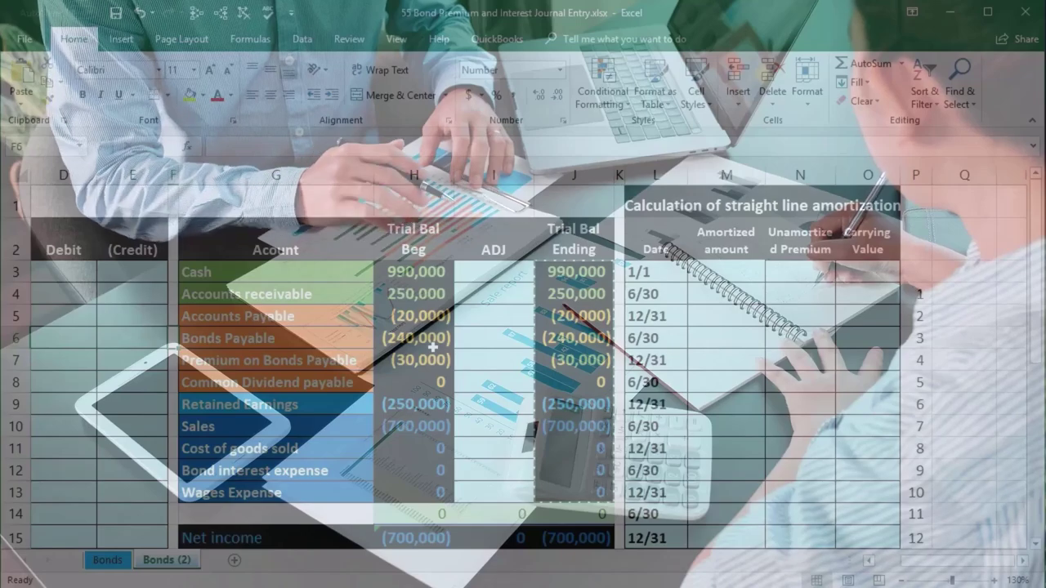
Step: Review the bond issue terms and the 6/30 and 12/31 journal entry instructions in column A
key(Left)
key(Left)
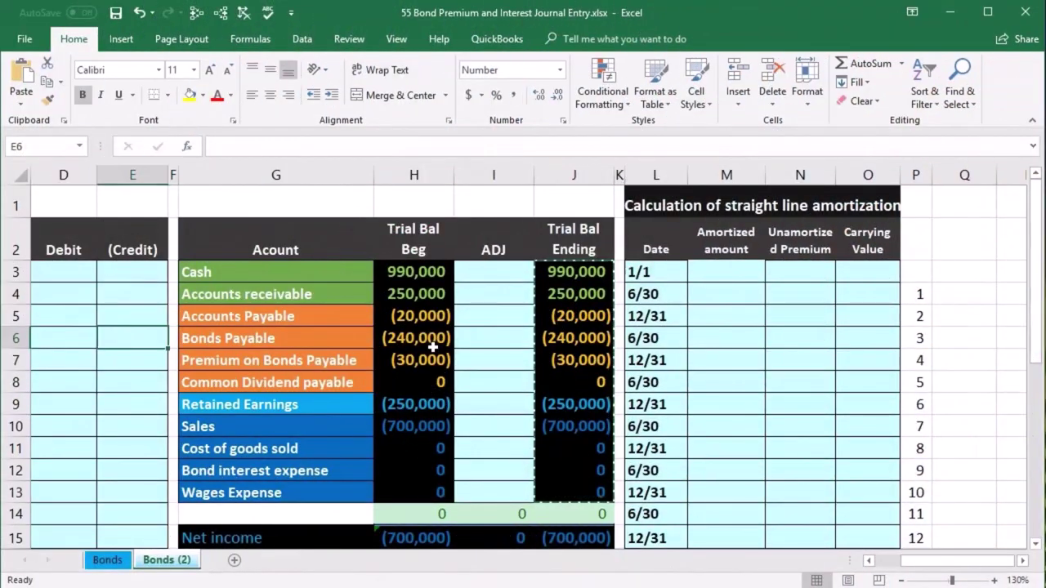
key(Left)
key(Left)
key(Left)
key(Left)
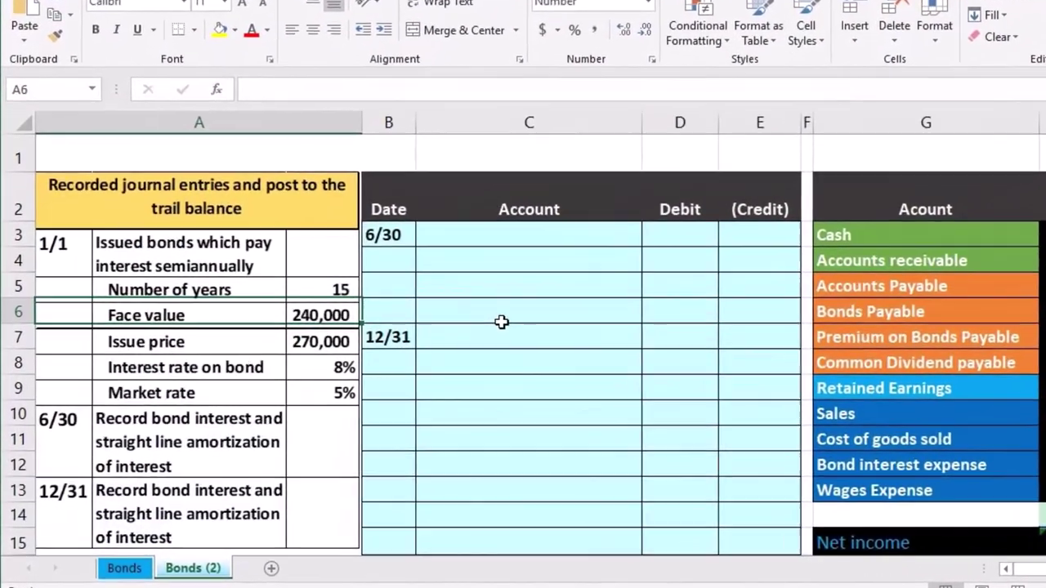
key(Right)
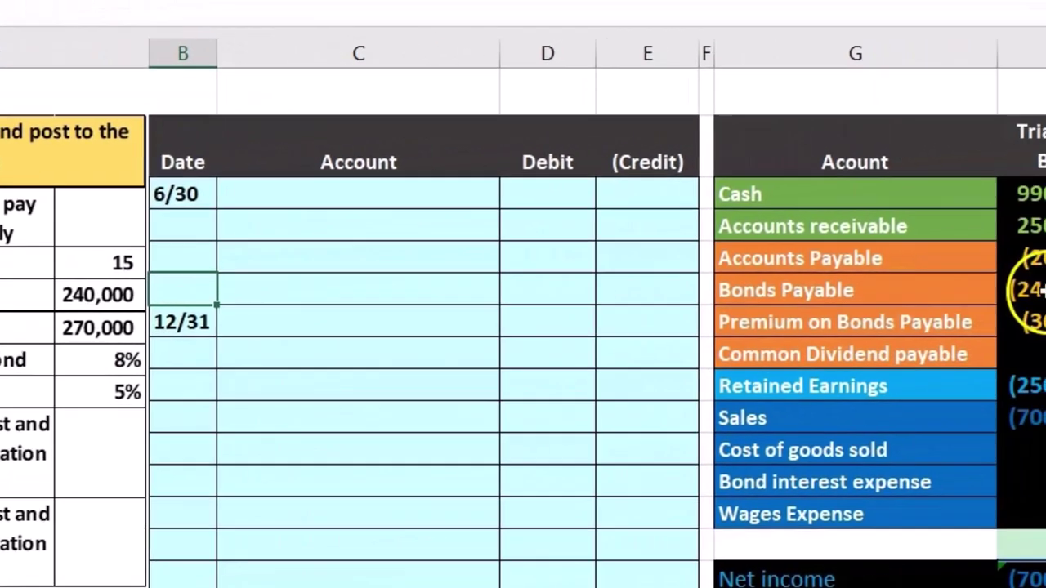
Step: Examine the beginning balances of Bonds Payable and Premium on Bonds Payable and compare them with the bond terms
click(968, 298)
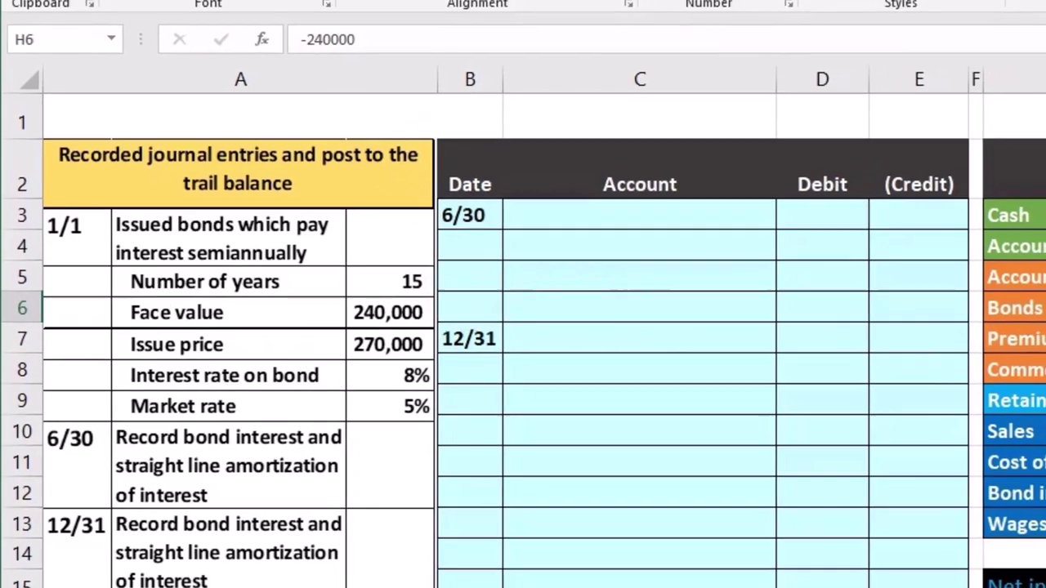
key(Down)
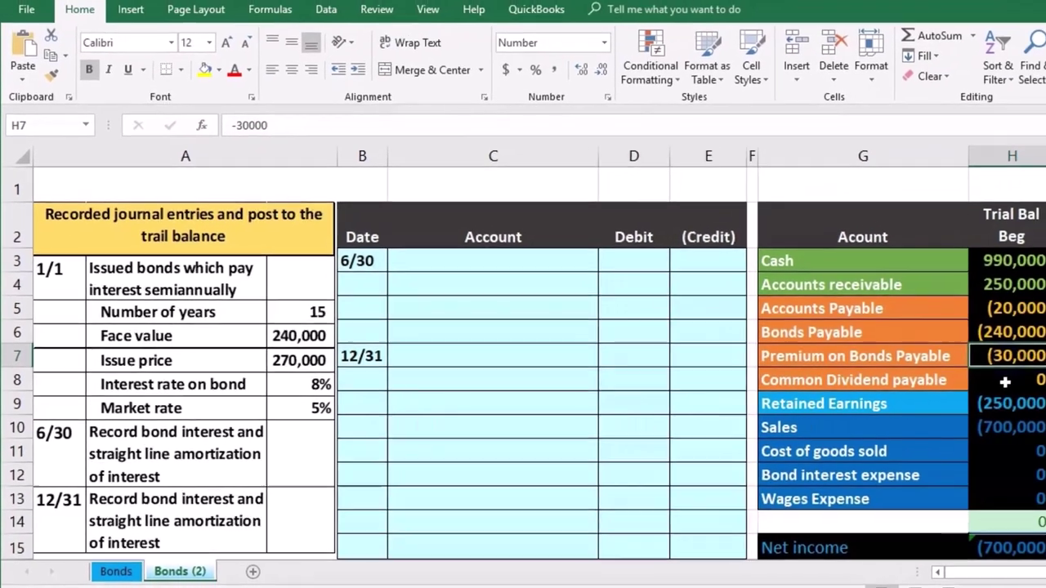
click(1004, 331)
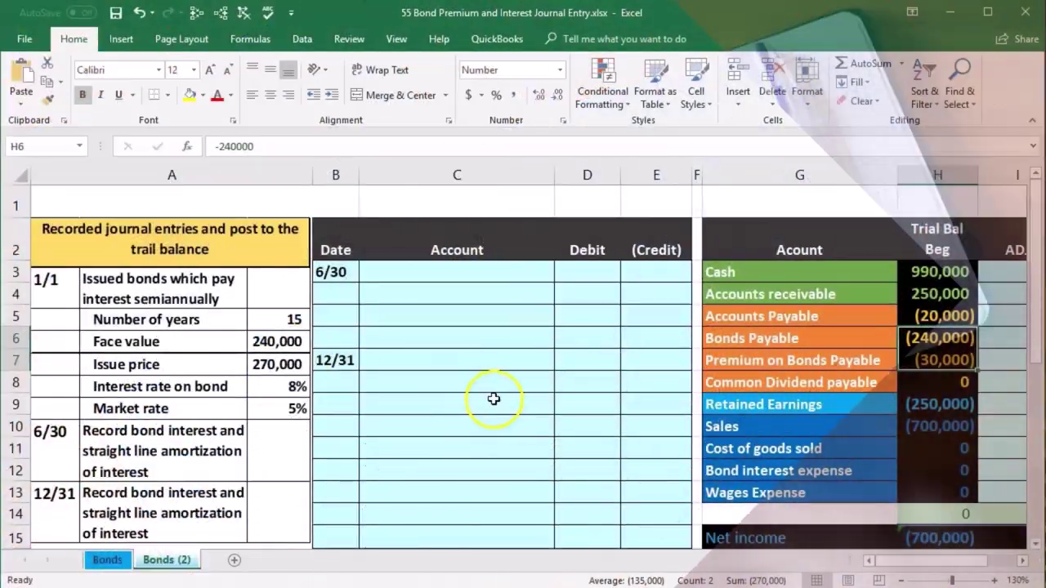
click(494, 399)
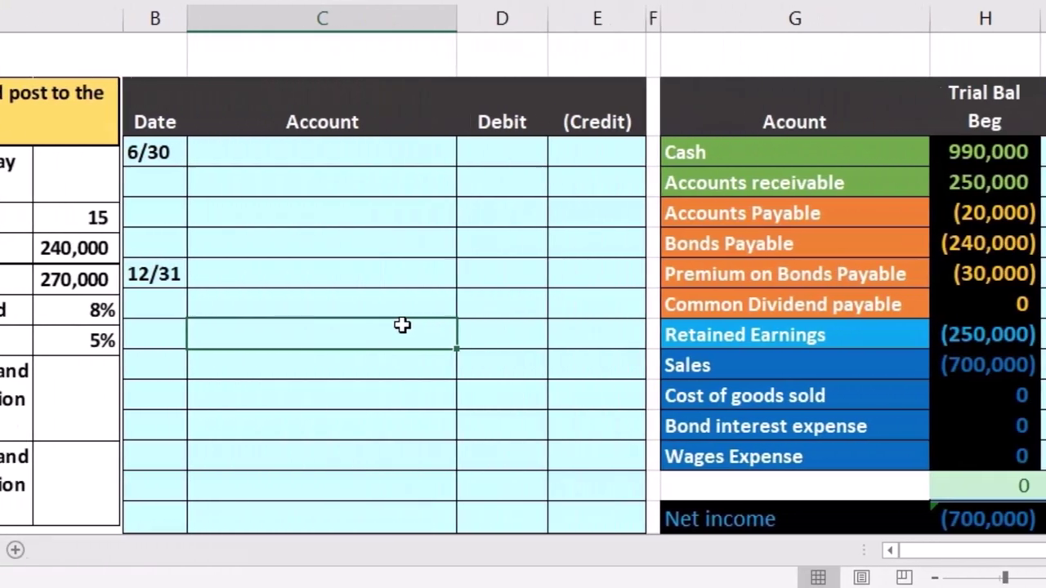
click(913, 278)
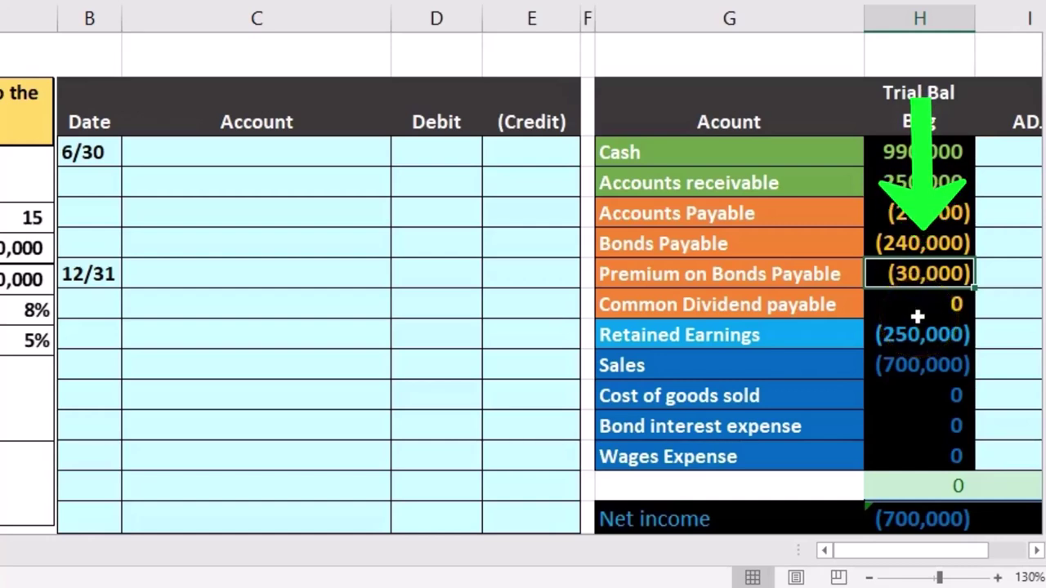
click(928, 428)
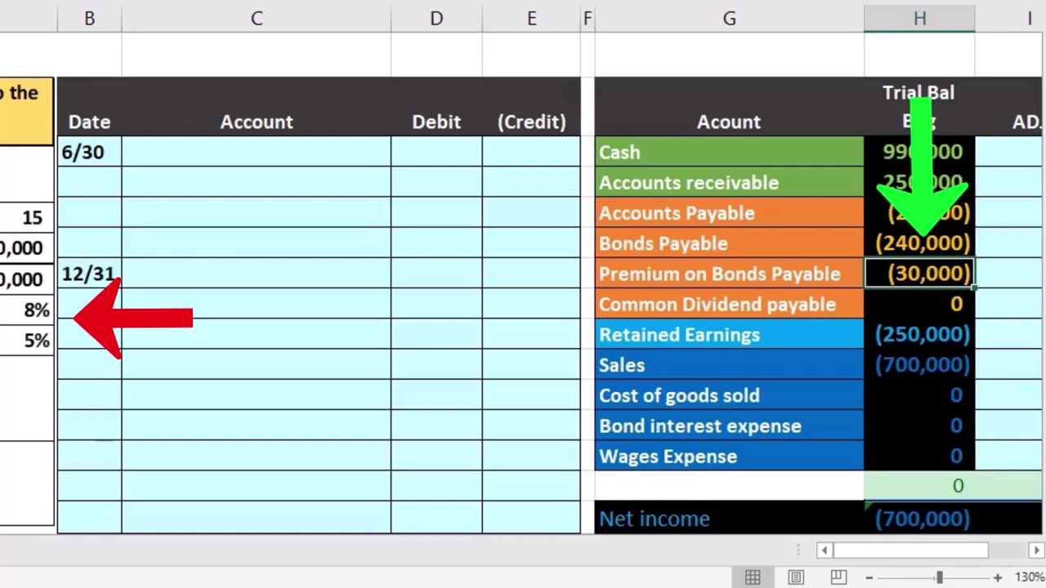
click(480, 313)
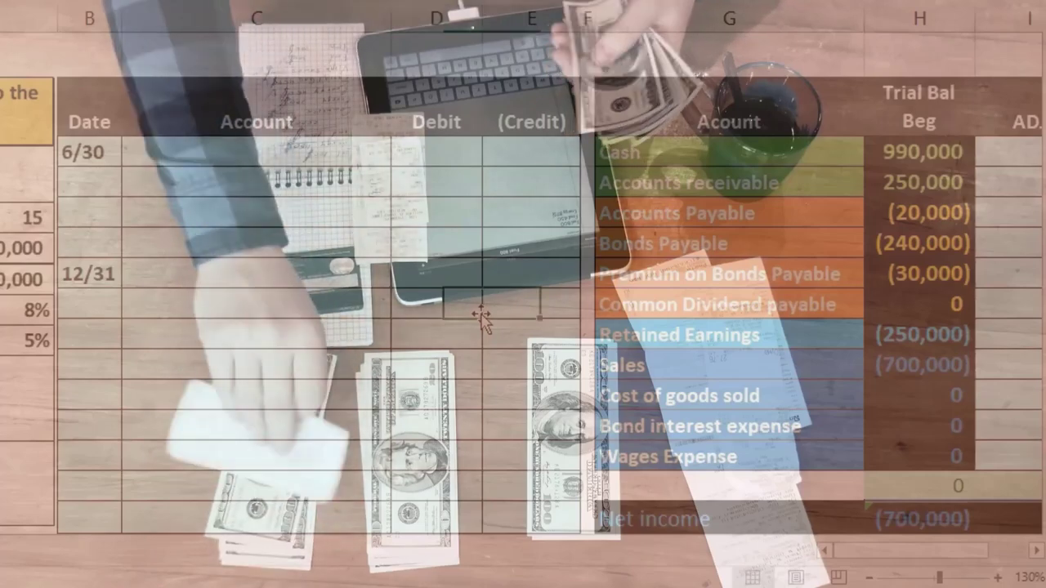
Step: In the straight line amortization table, enter the 1/1 unamortized premium as the negated beginning Premium on Bonds Payable balance, -H7
scroll(482, 319, right, 2)
scroll(481, 313, right, 1)
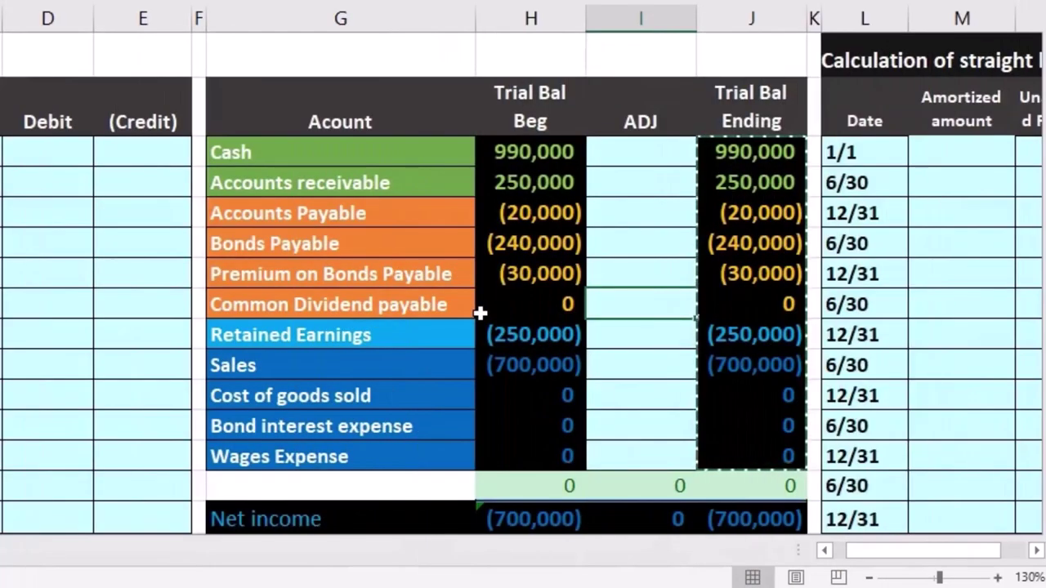
key(Right)
key(Right)
key(Right)
key(Right)
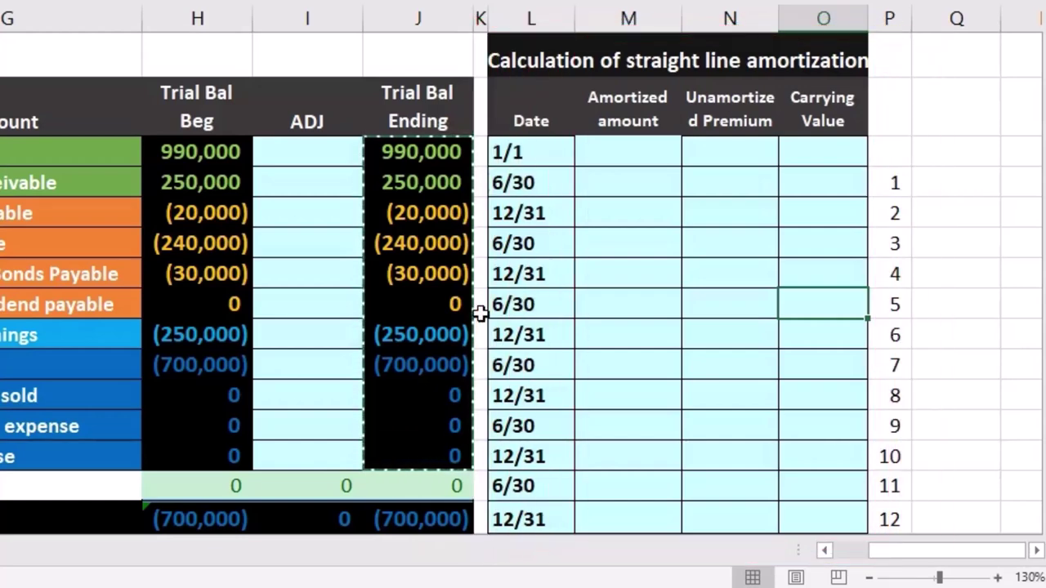
click(813, 158)
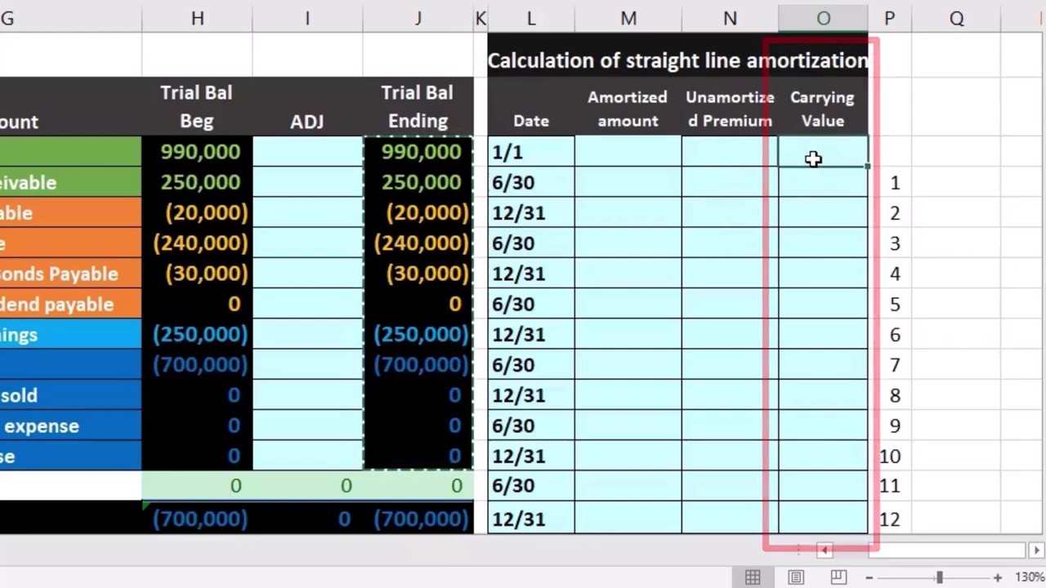
click(751, 152)
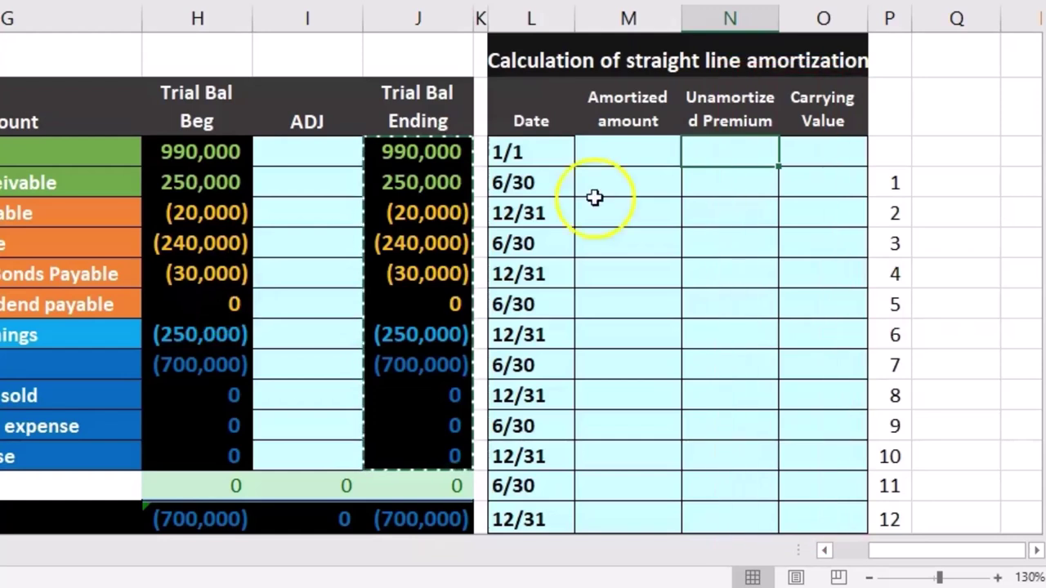
text(-)
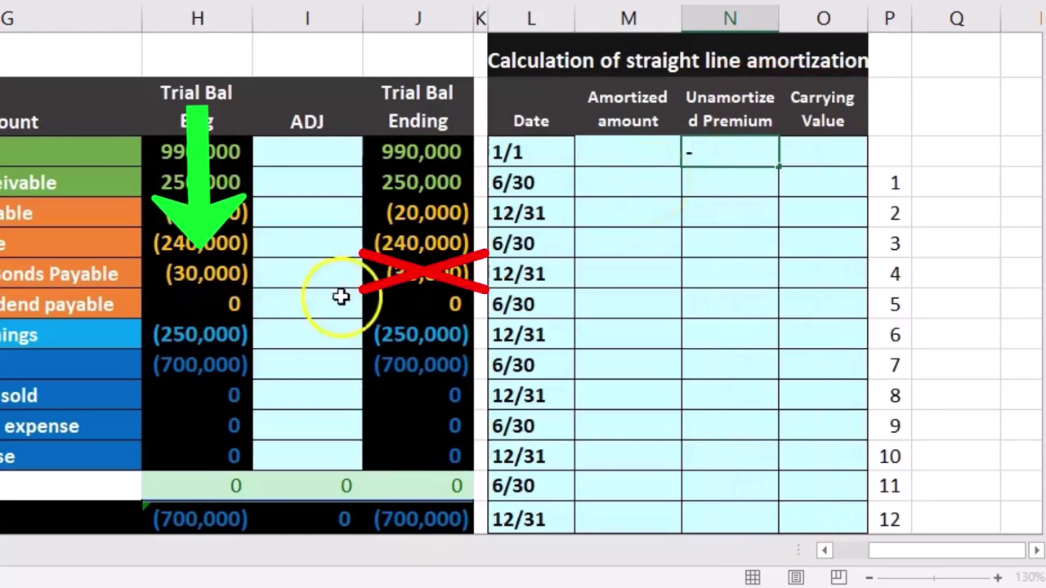
click(200, 278)
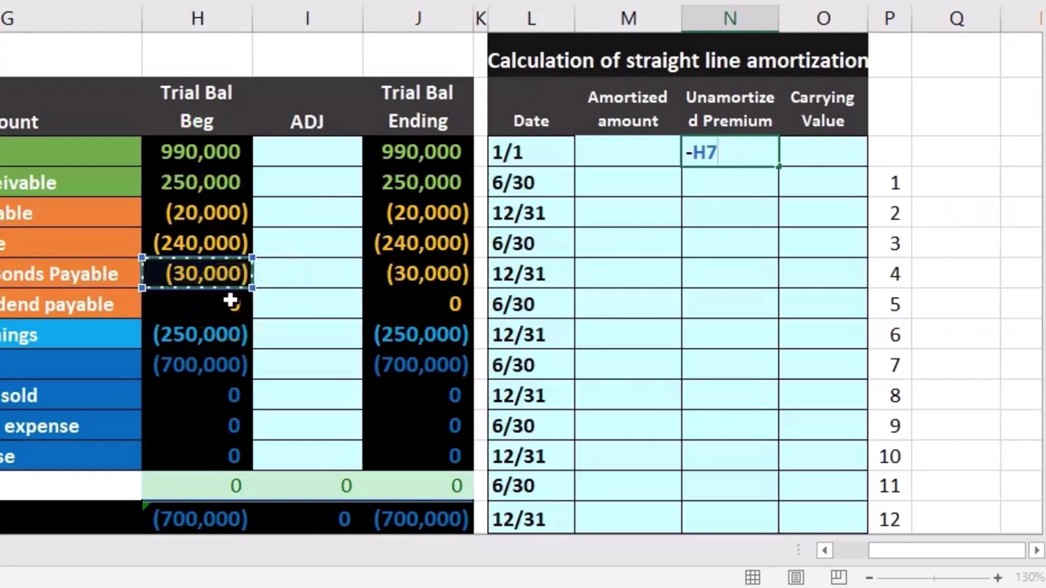
key(Return)
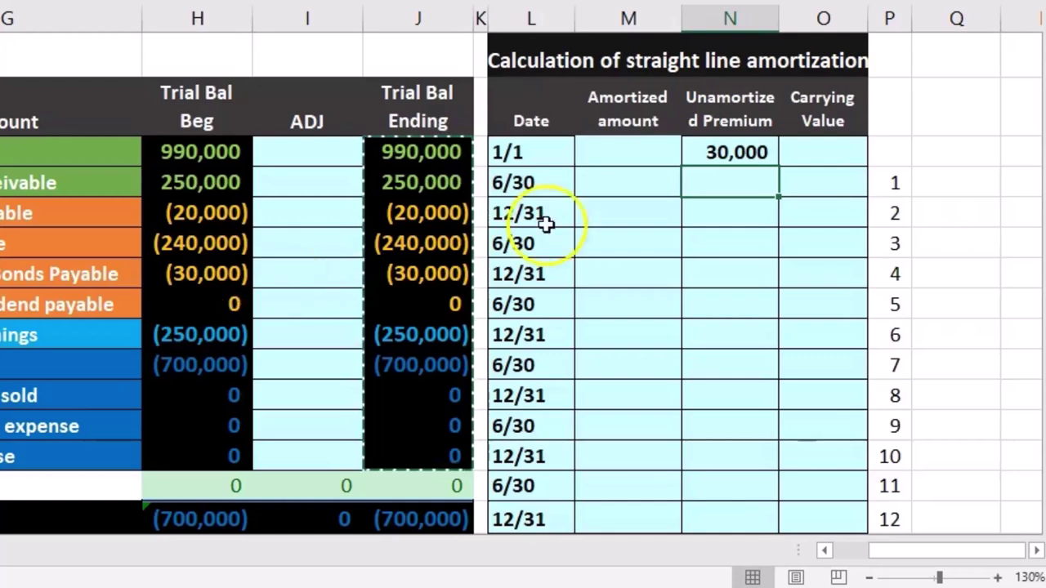
Step: Enter the 1/1 carrying value as -SUM(H6:H7), combining Bonds Payable and Premium on Bonds Payable
click(839, 148)
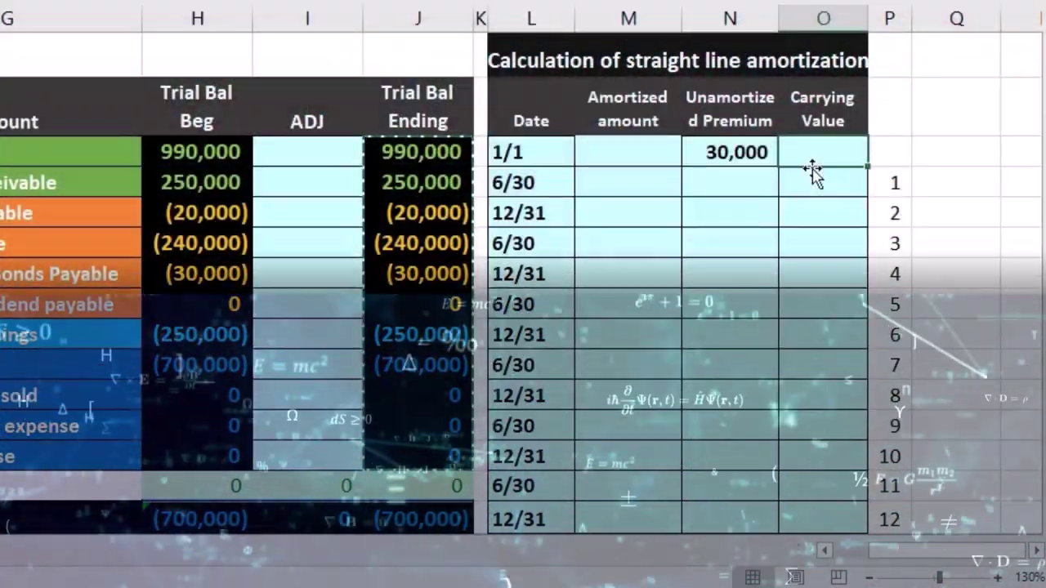
text(-)
click(691, 257)
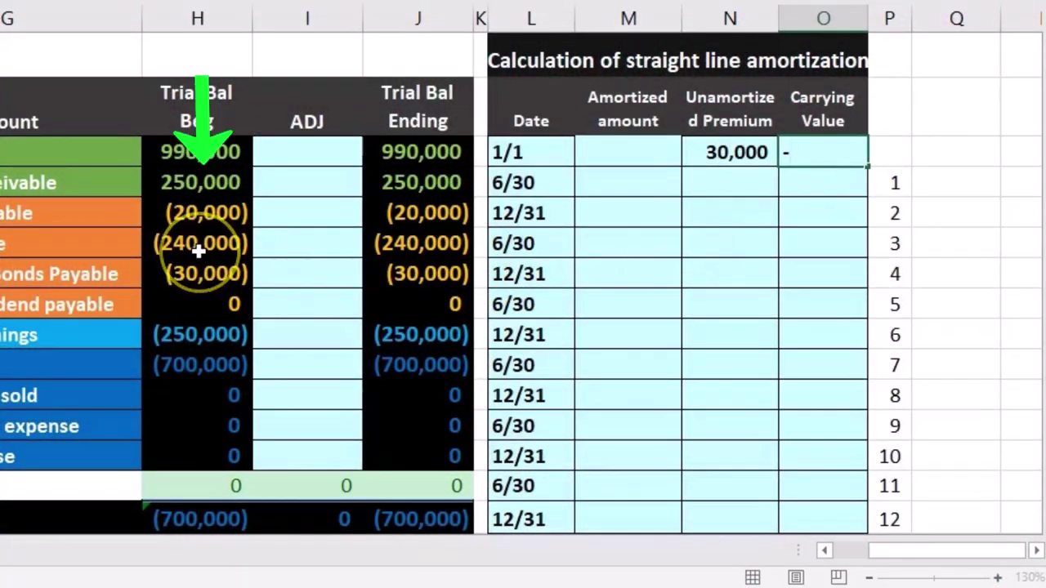
text(sum)
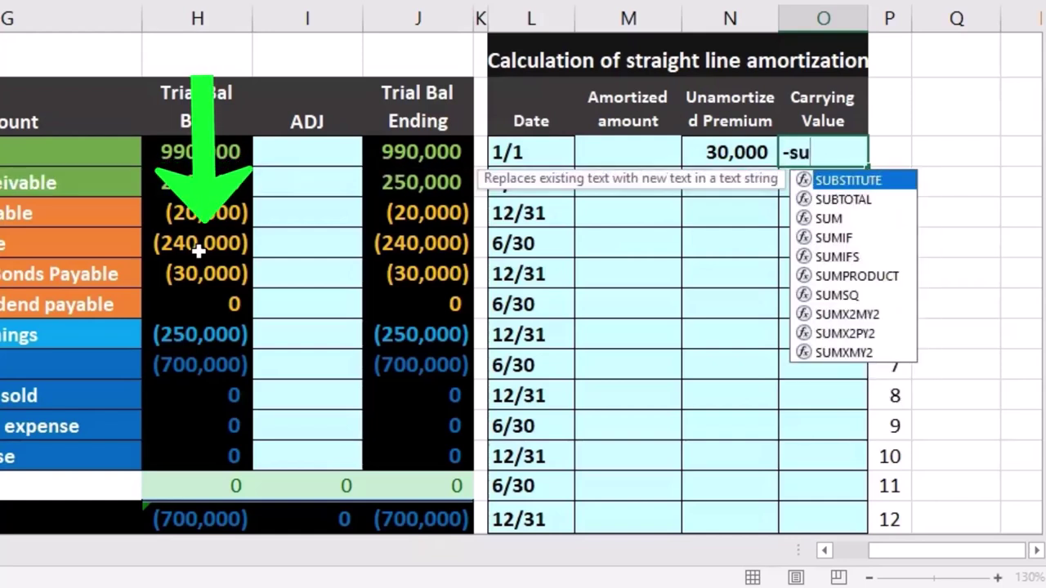
double_click(832, 181)
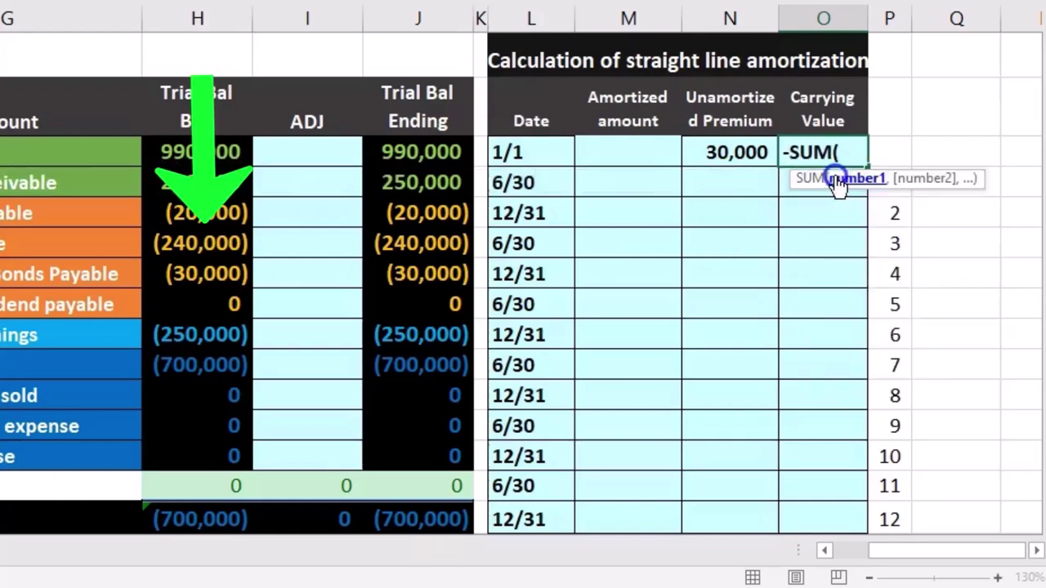
drag(208, 247, 206, 275)
text())
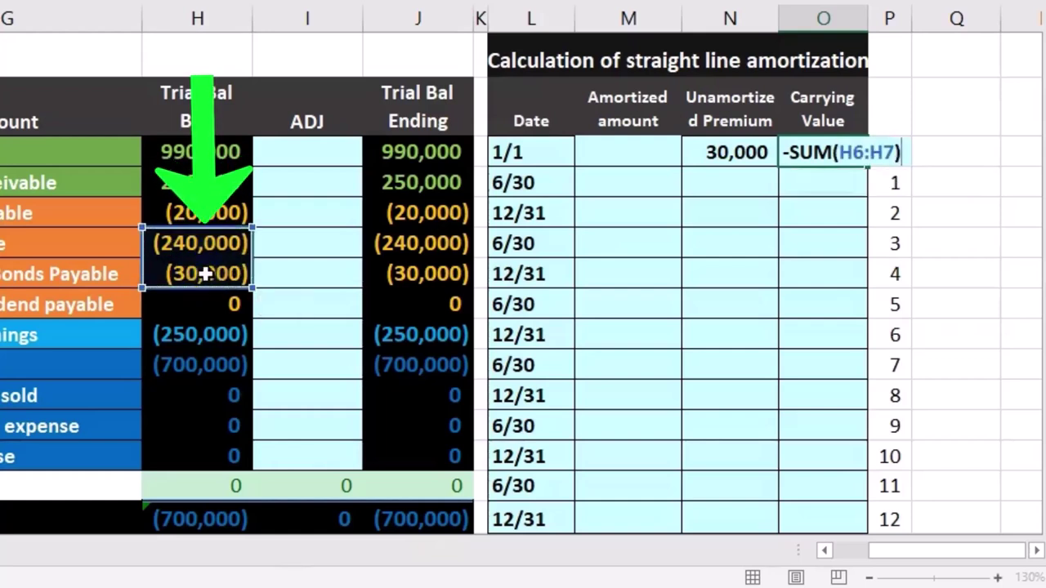
key(Return)
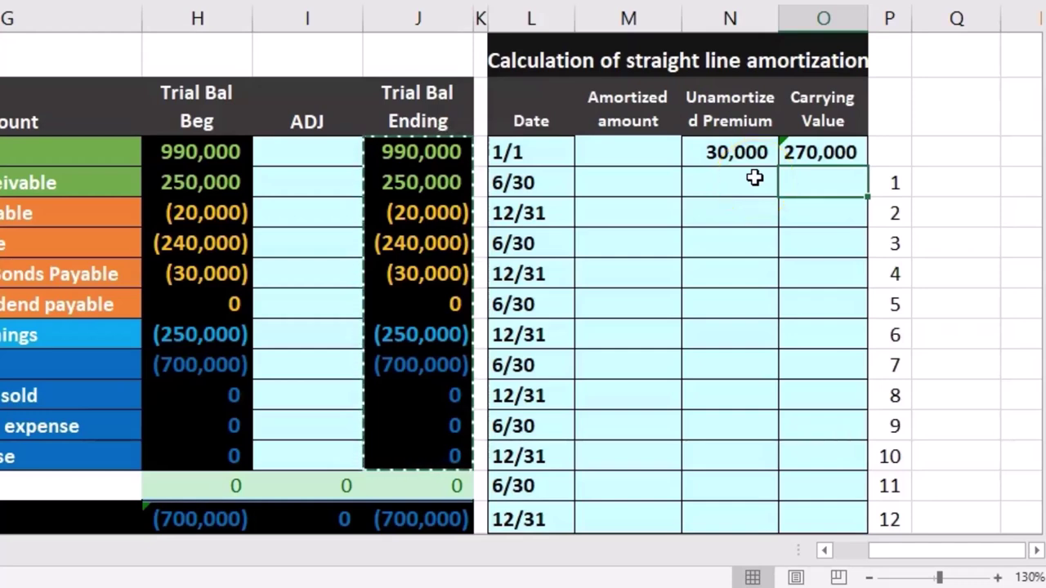
Step: Switch to Calculator and divide 30,000 by 30 to work out the premium amortized per semiannual period
click(620, 181)
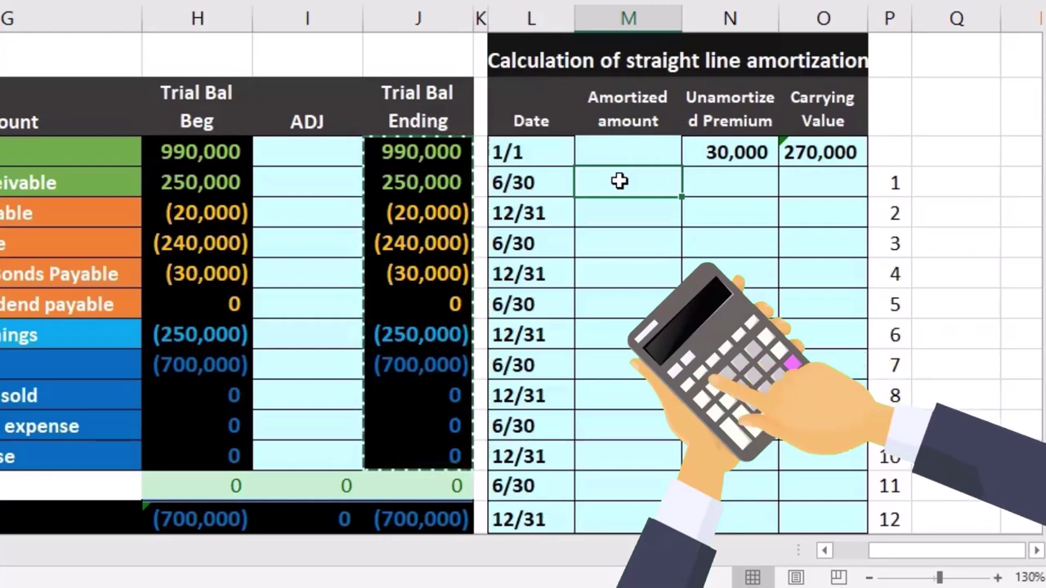
key(XF86Calculator)
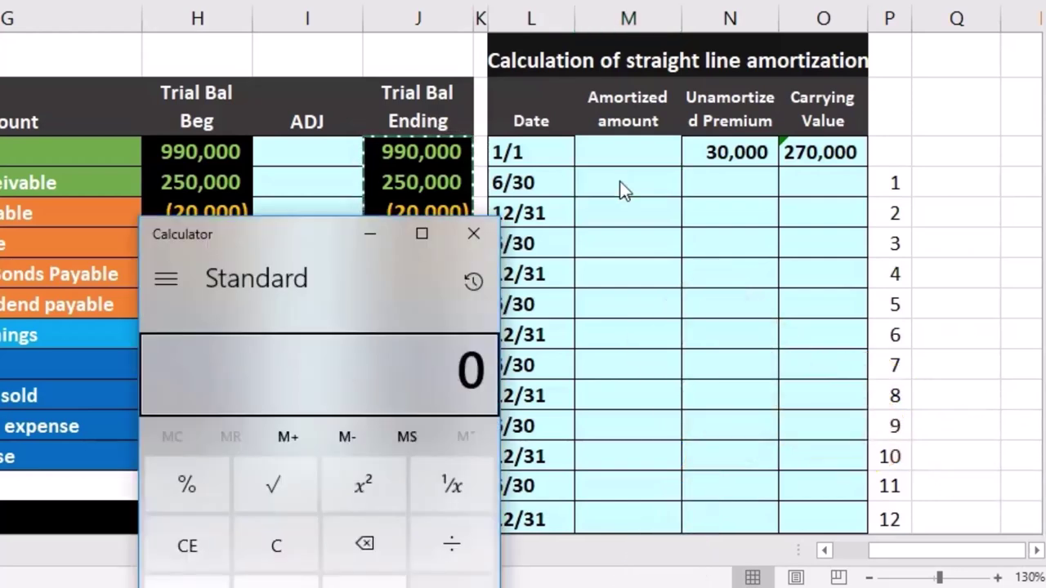
text(30,000)
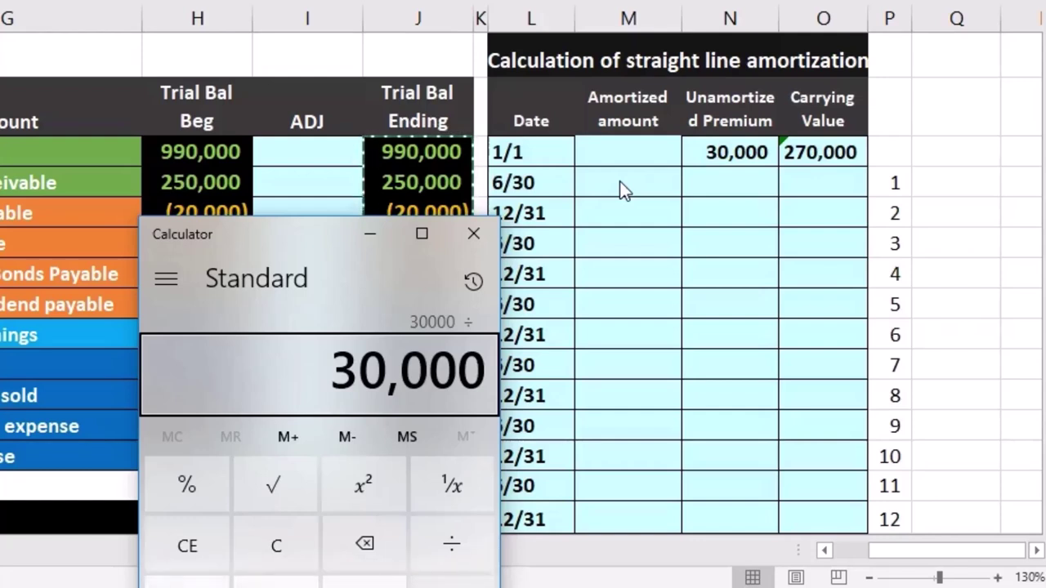
text(30)
key(Return)
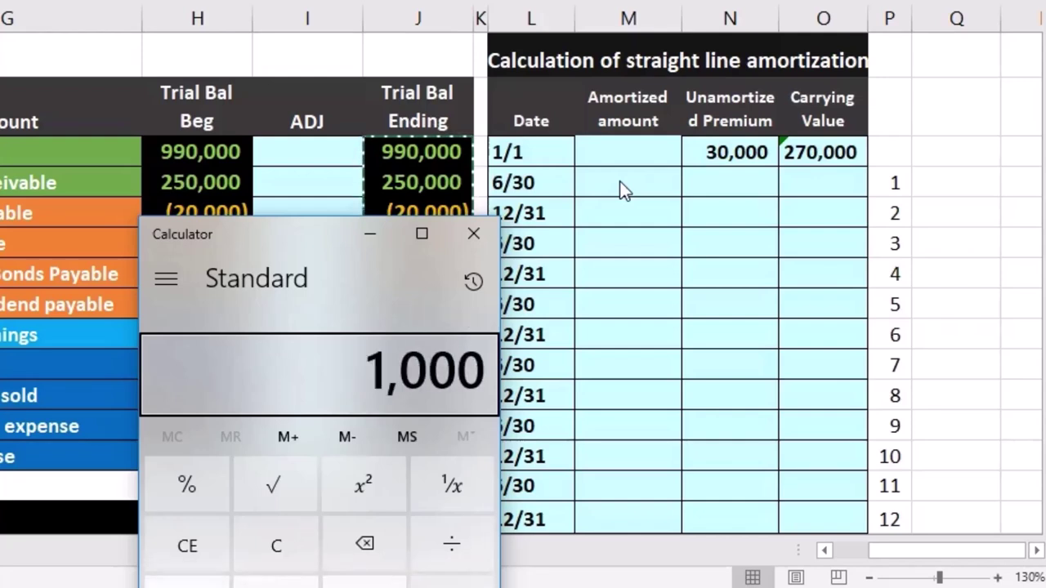
Step: Clear the calculator and recompute the semiannual premium amortization by dividing 30,000 by 15 and the result by 2
click(274, 549)
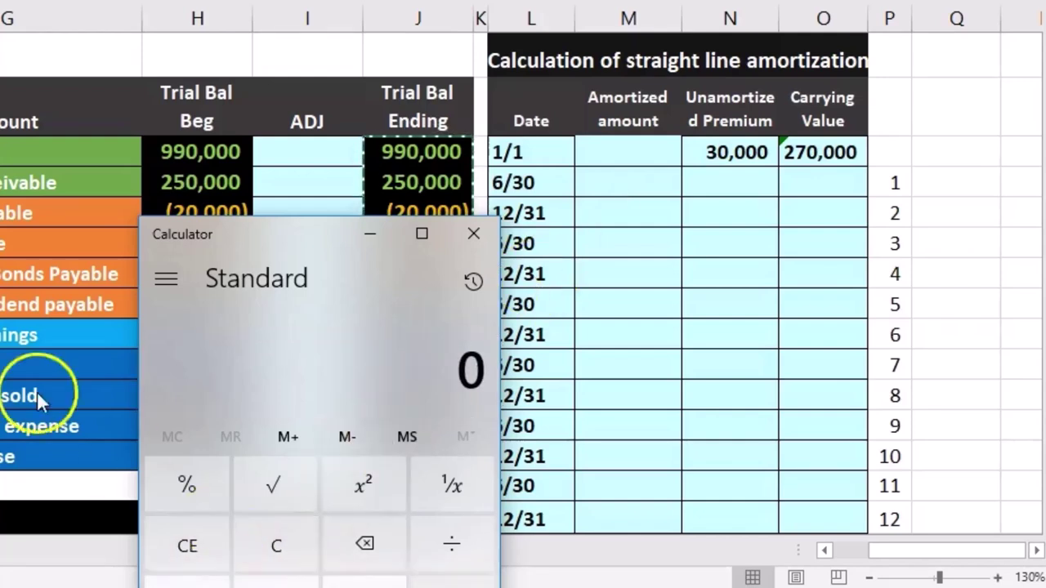
text(3000)
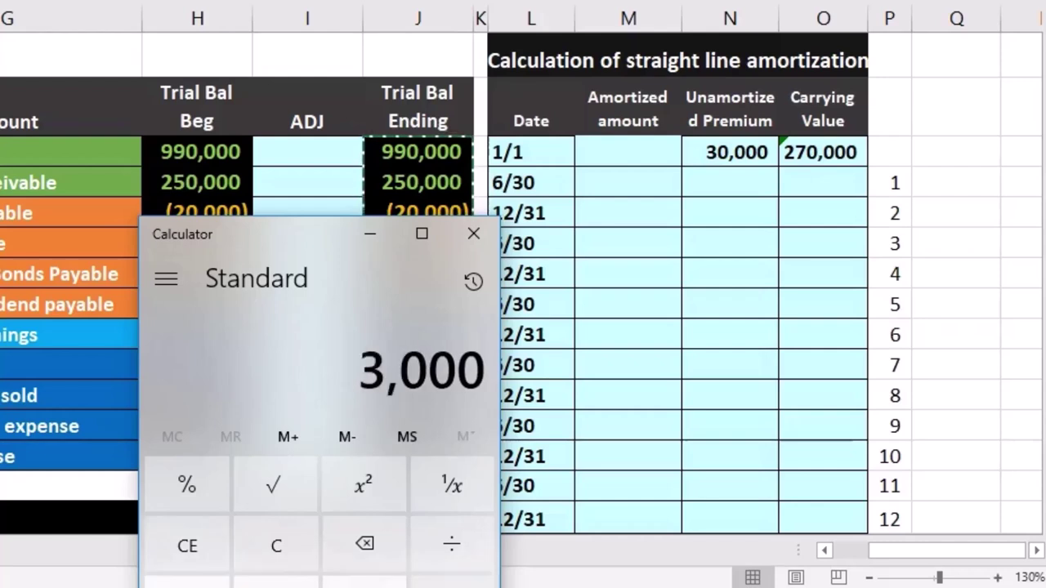
text(0/2)
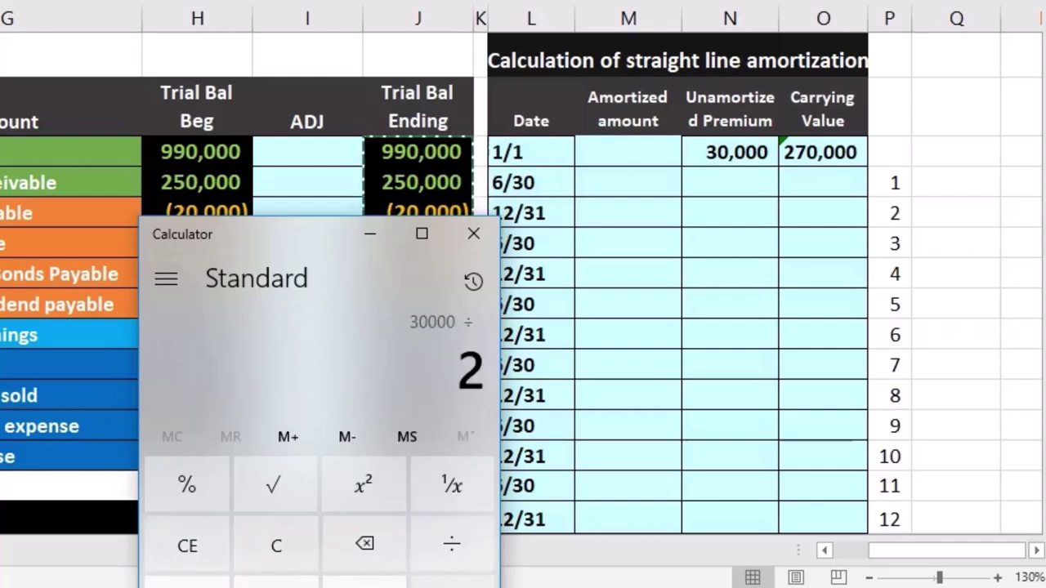
key(Return)
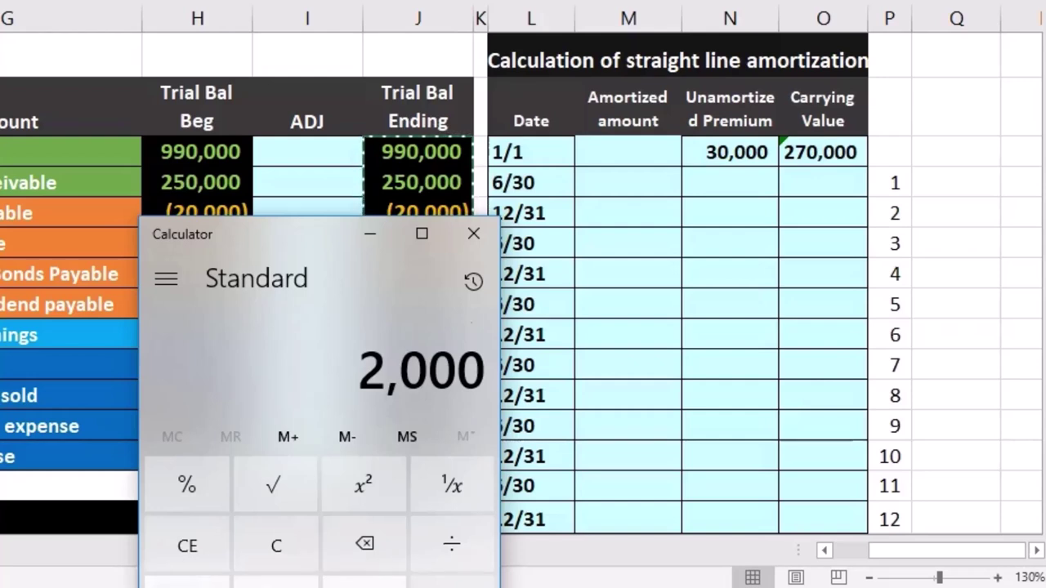
text(/2)
key(Return)
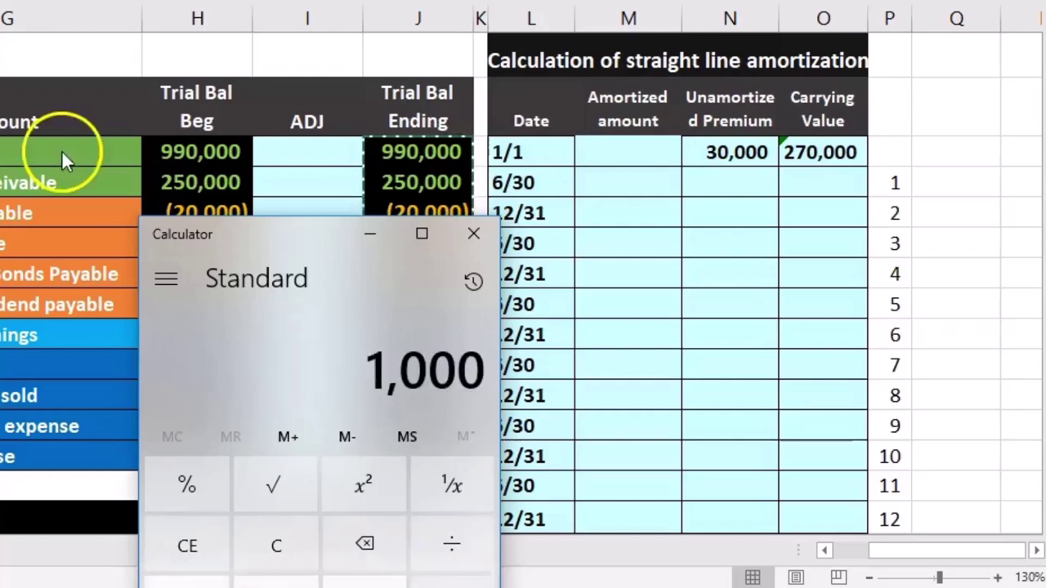
Step: Switch back to the worksheet and enter the first 6/30 amortized amount in M4 as =30000/15/2
click(595, 181)
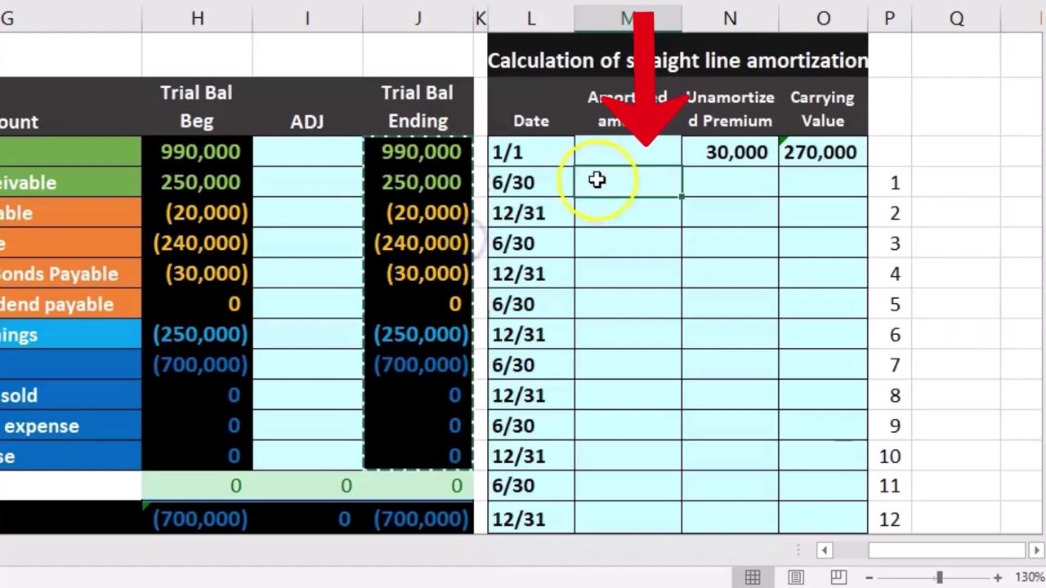
text(=30000/)
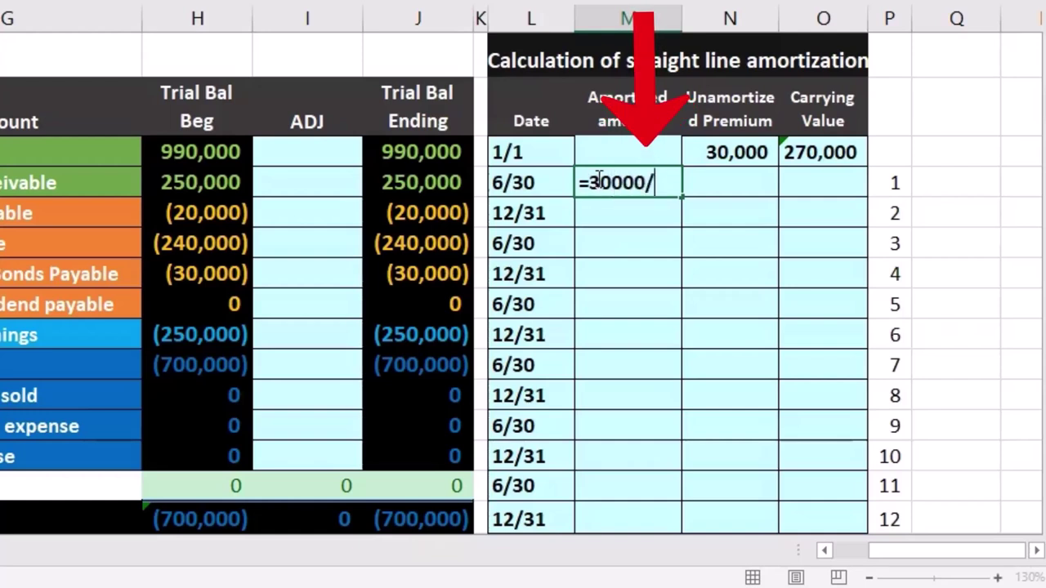
text(15/2)
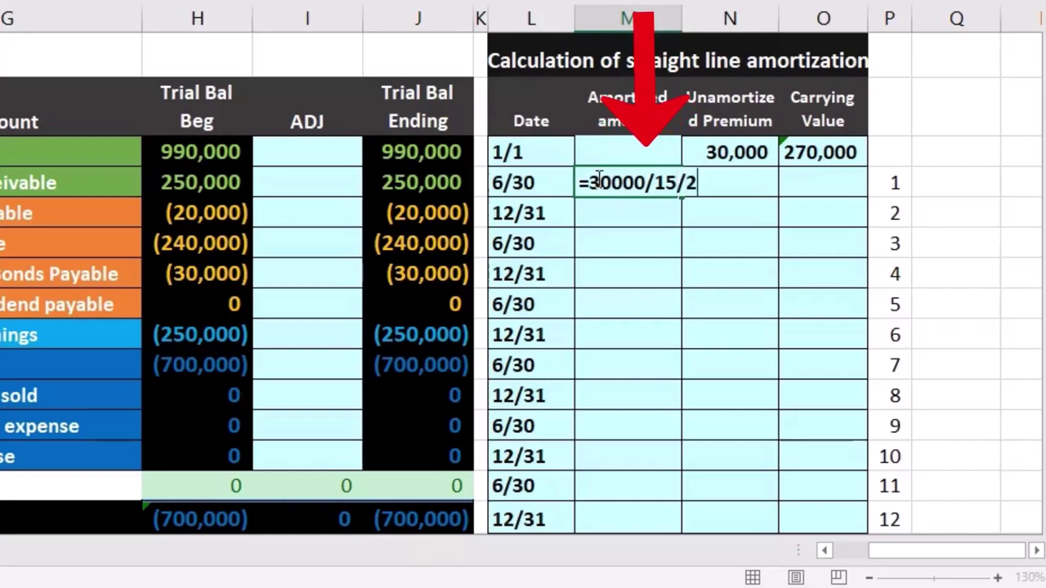
key(Return)
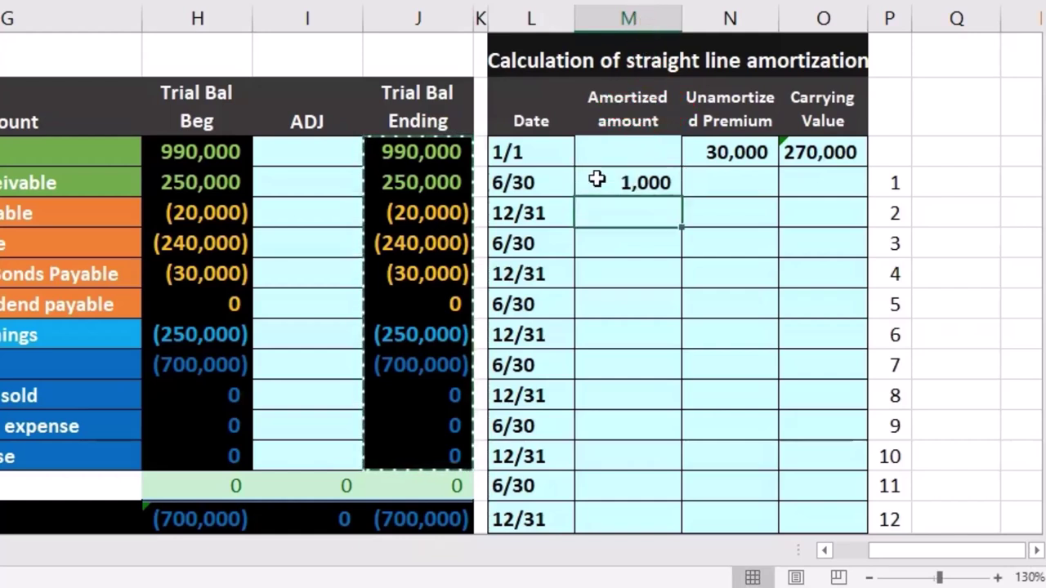
Step: Enter the first 6/30 unamortized premium as =N3-M4, the prior premium less the amortized amount
click(723, 184)
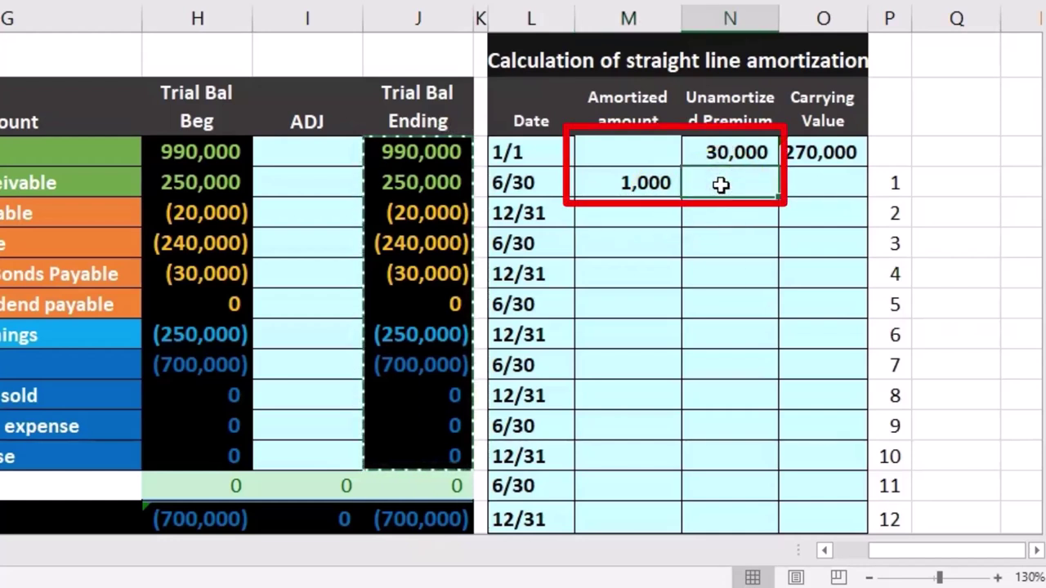
text(=)
click(724, 152)
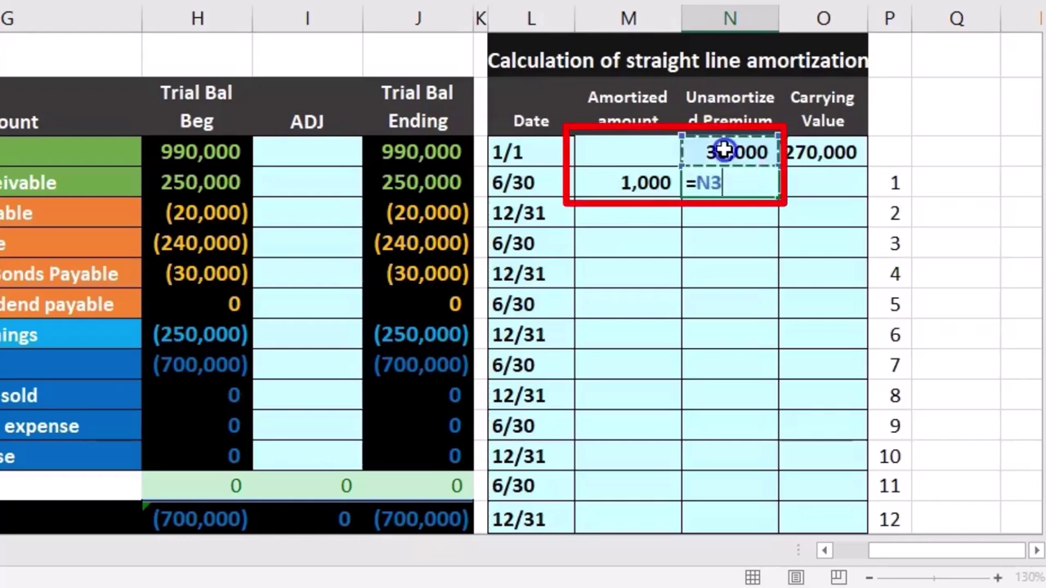
text(-)
click(656, 180)
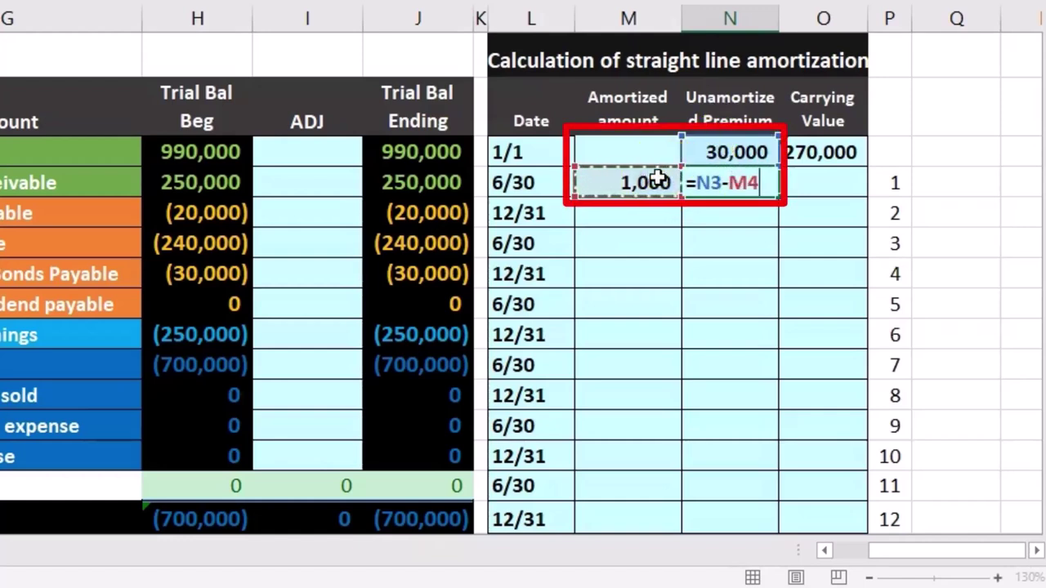
key(Return)
Step: Enter the first 6/30 carrying value as -H6+N4, combining the Bonds Payable balance with the unamortized premium
key(Right)
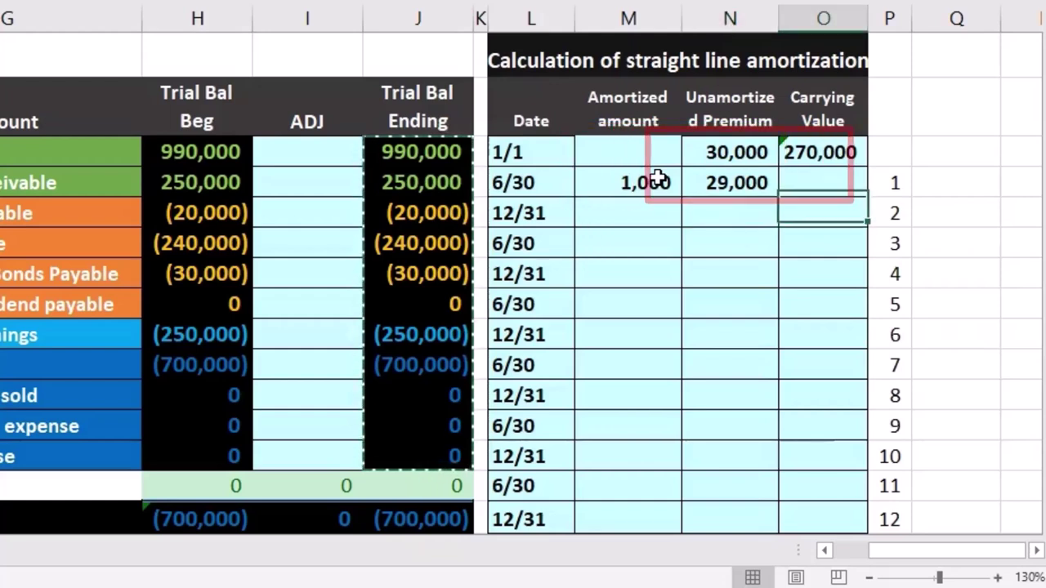
click(824, 221)
scroll(726, 182, right, 1)
click(726, 182)
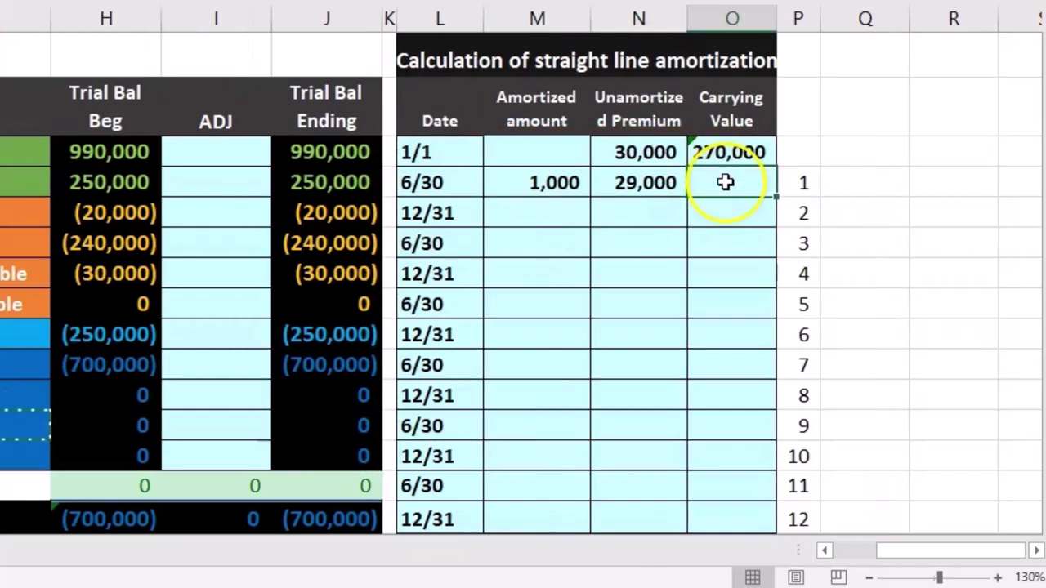
text(-)
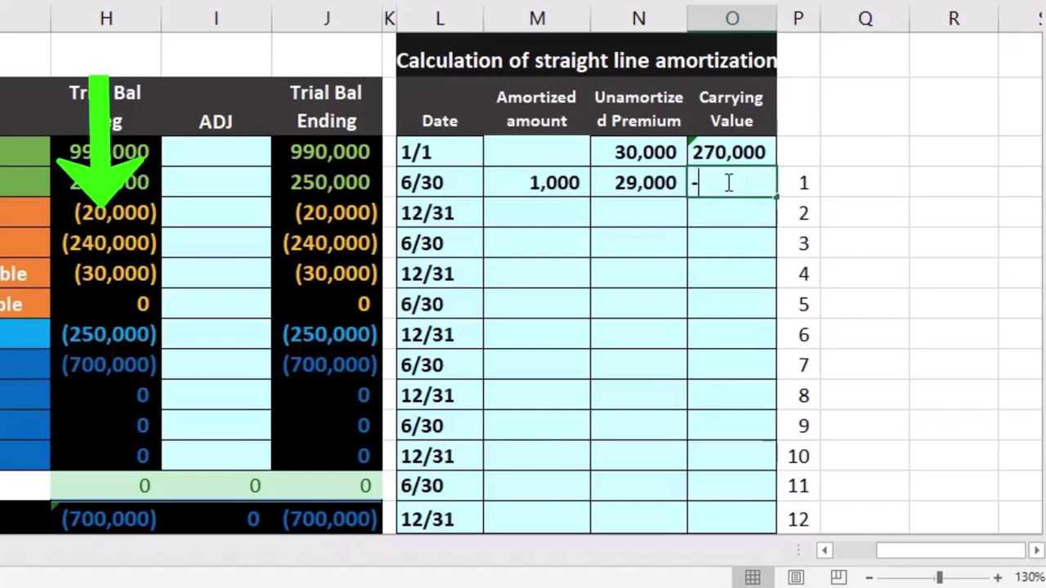
click(154, 244)
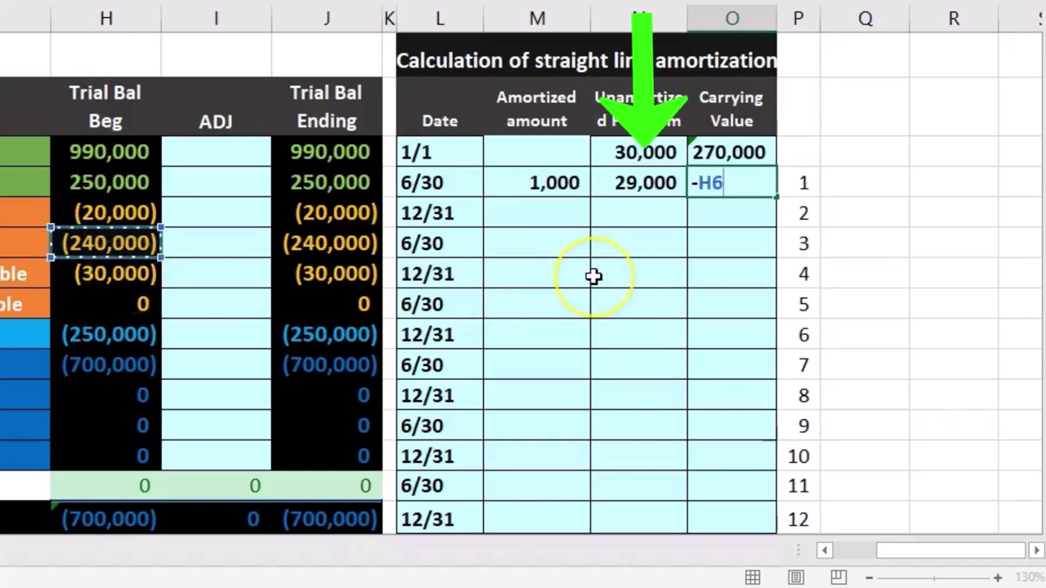
click(630, 198)
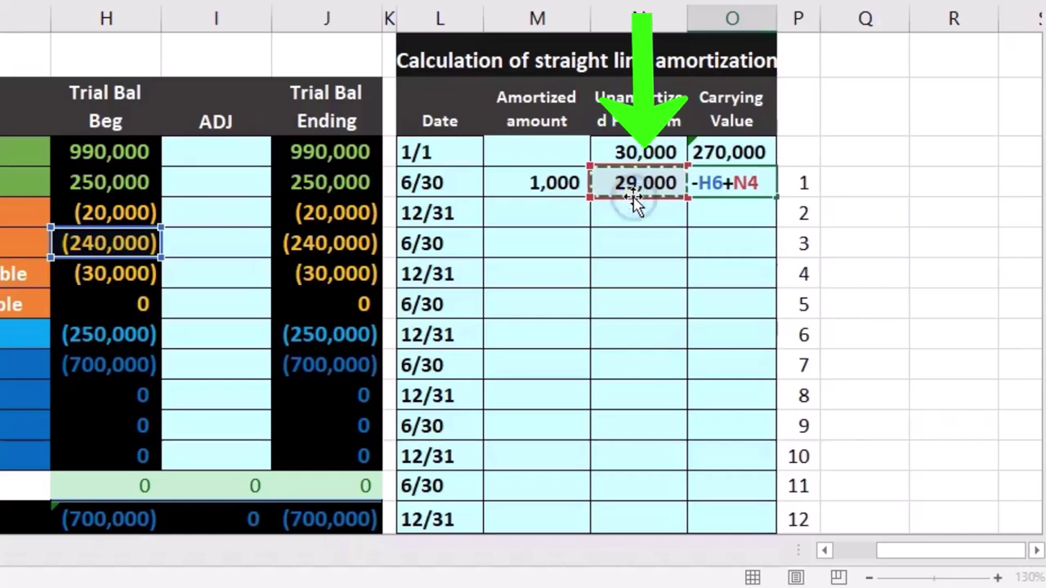
key(Return)
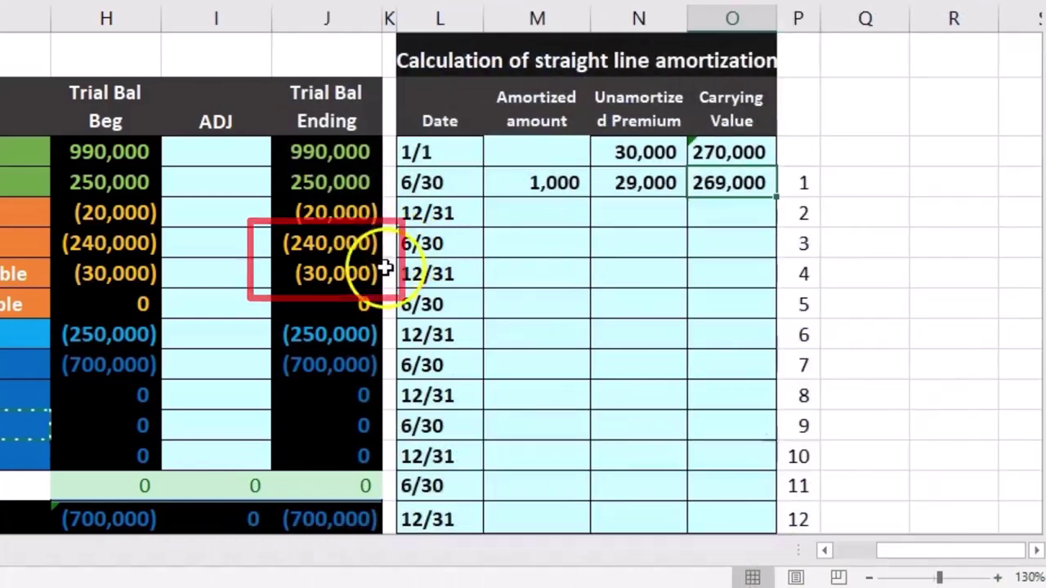
Step: Set the first 12/31 amortized amount equal to the previous period's amount with =M4
click(511, 209)
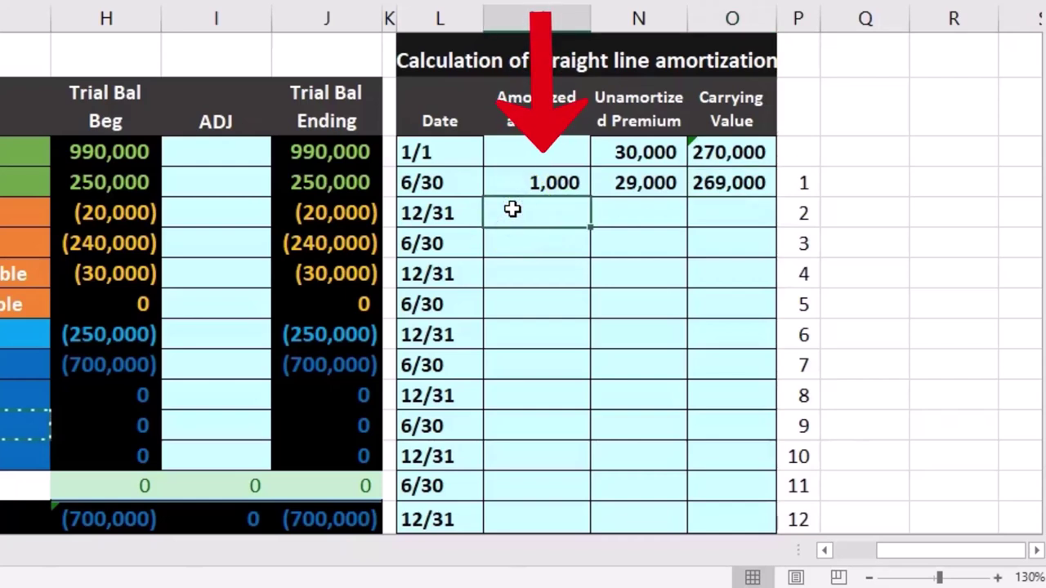
text(=)
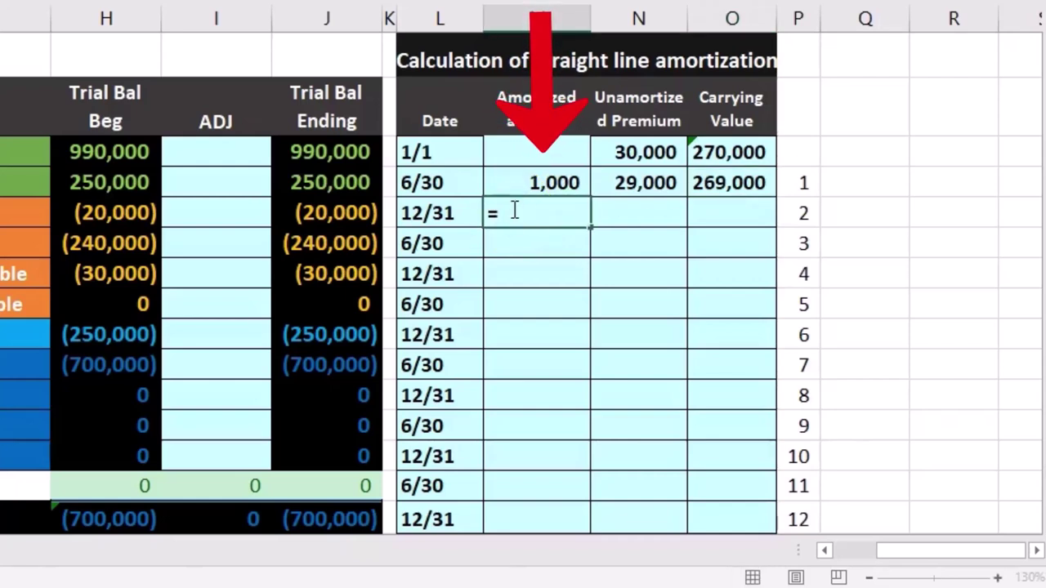
text(M4)
key(Return)
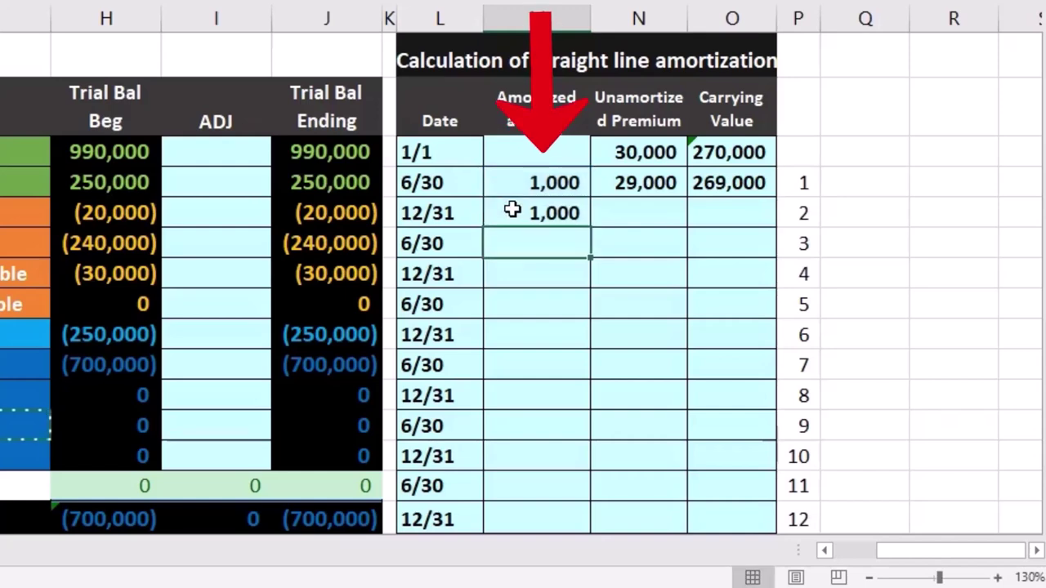
Step: Enter the first 12/31 unamortized premium as =N4-M5
key(Up)
key(Right)
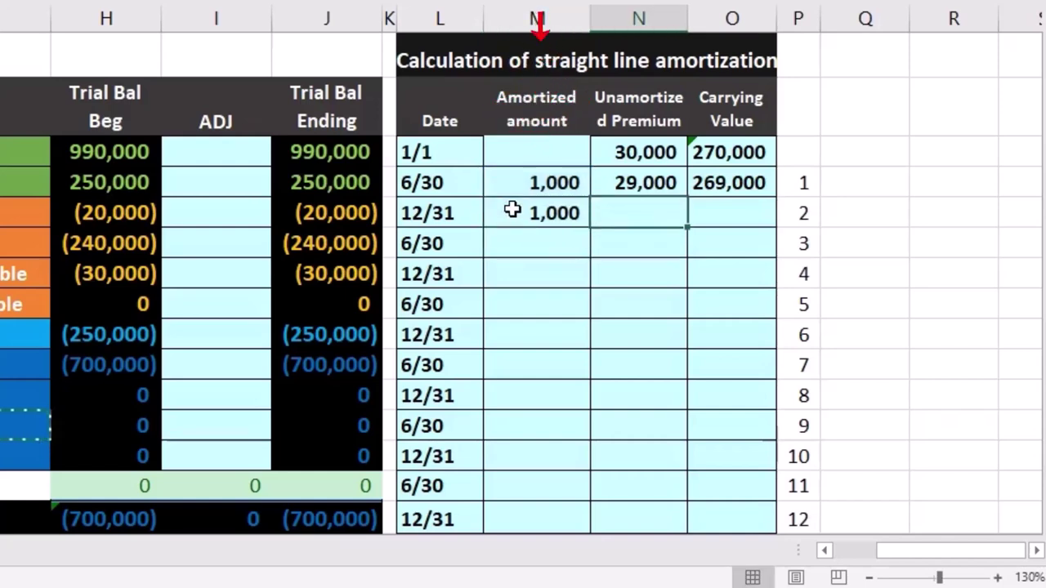
text(=)
click(656, 185)
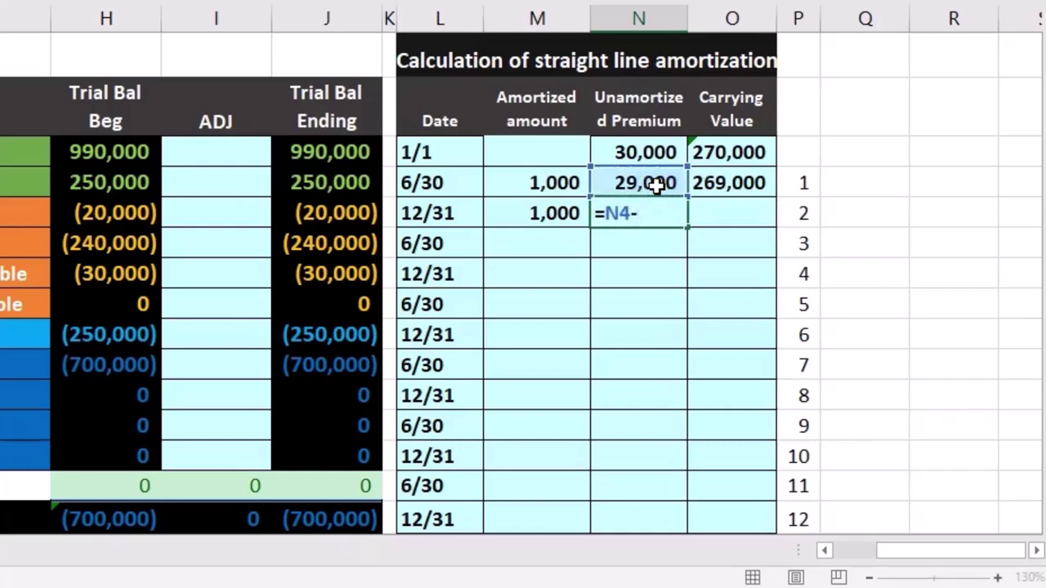
click(520, 222)
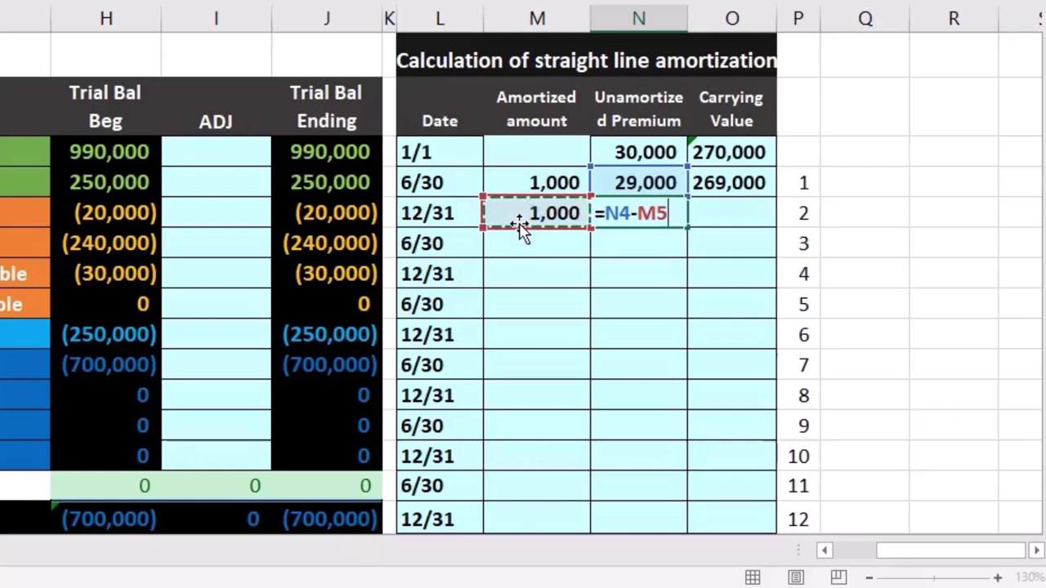
key(Return)
Step: Enter the first 12/31 carrying value as -H6+N5
click(714, 206)
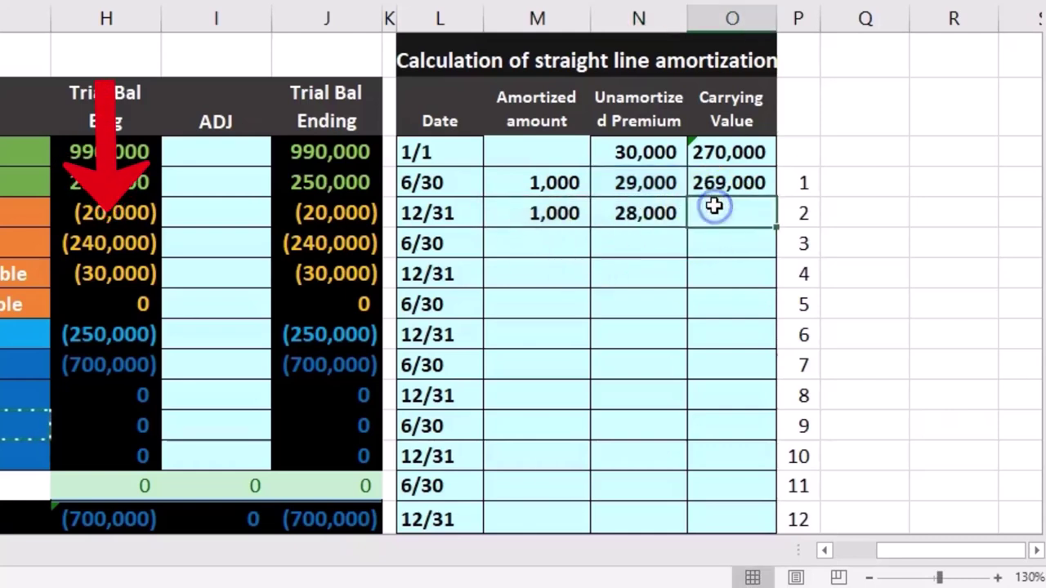
text(-)
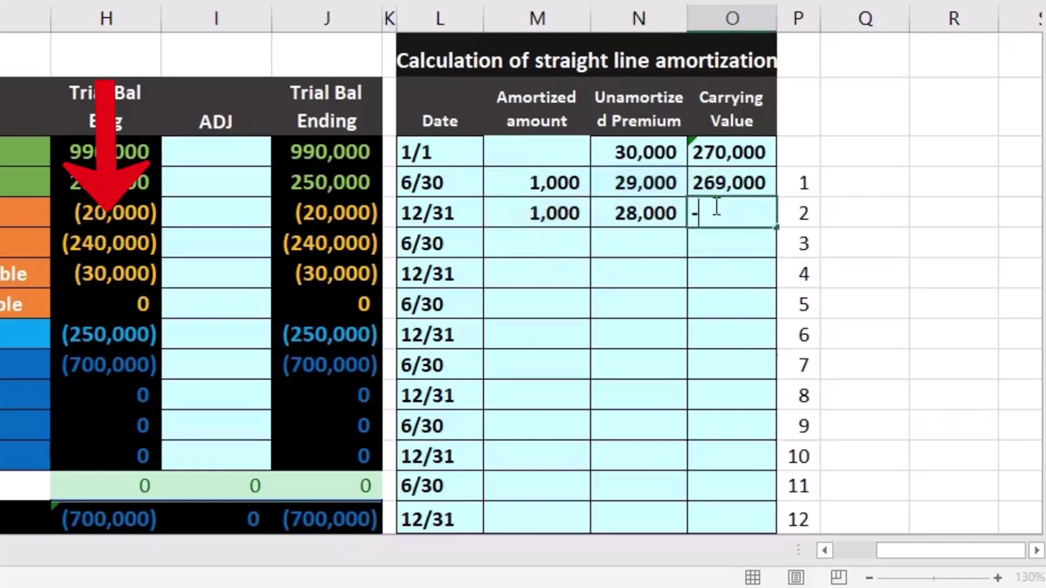
click(119, 240)
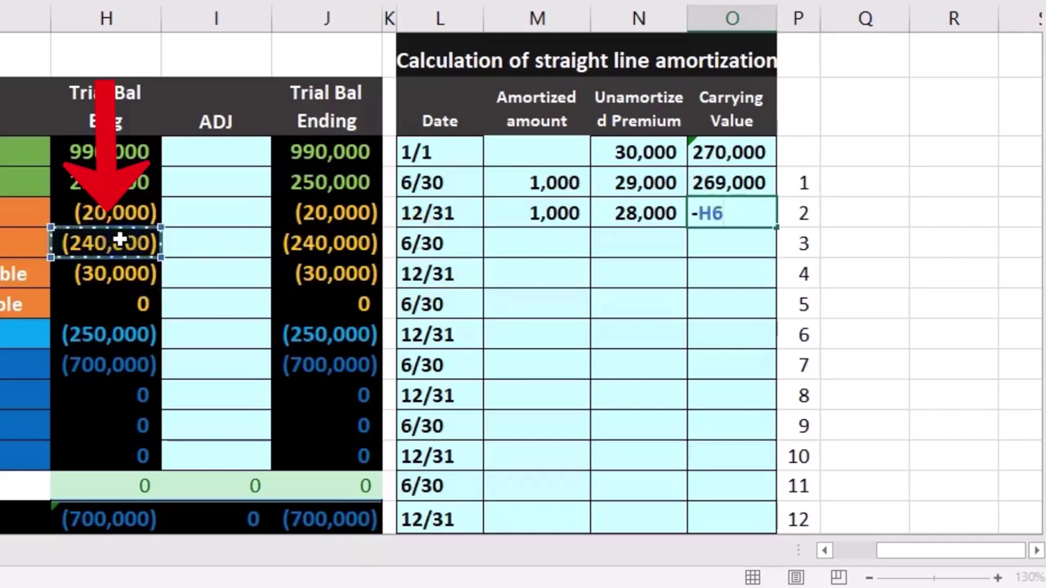
click(638, 217)
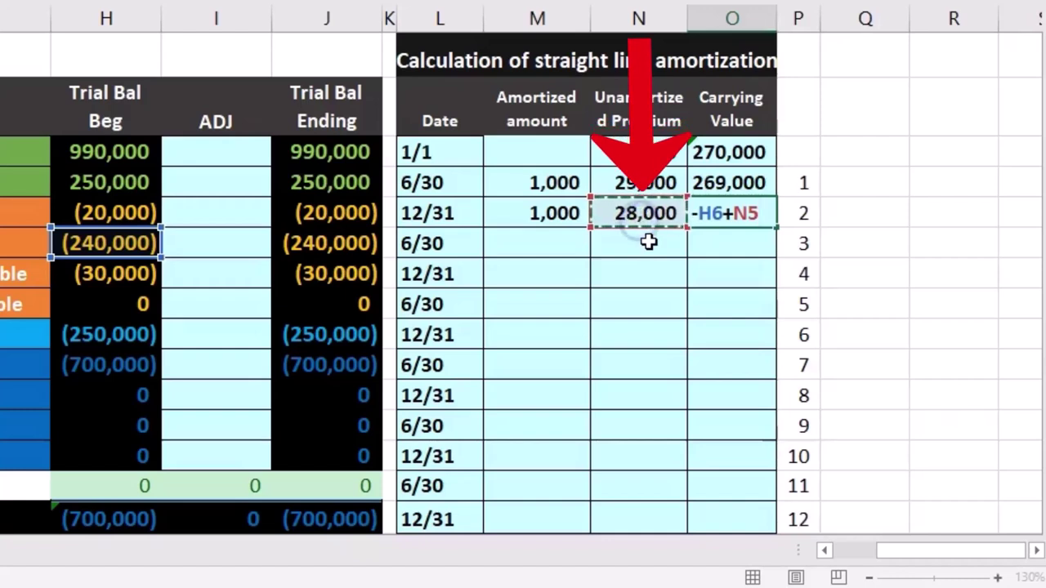
key(Return)
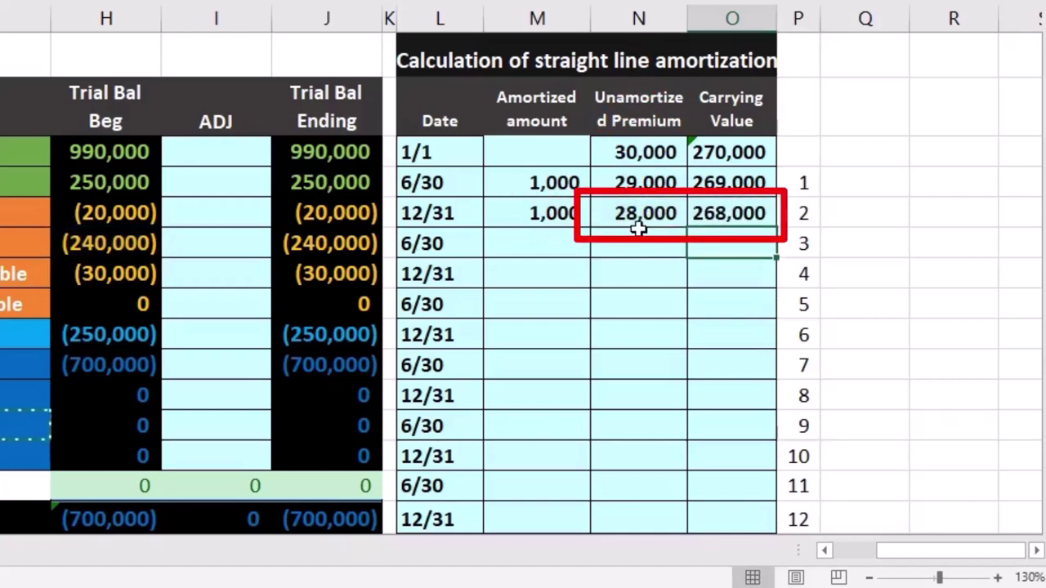
Step: Fill the first 12/31 row's amortized amount, unamortized premium and carrying value formulas down one row to the second 6/30 period
click(641, 214)
click(734, 212)
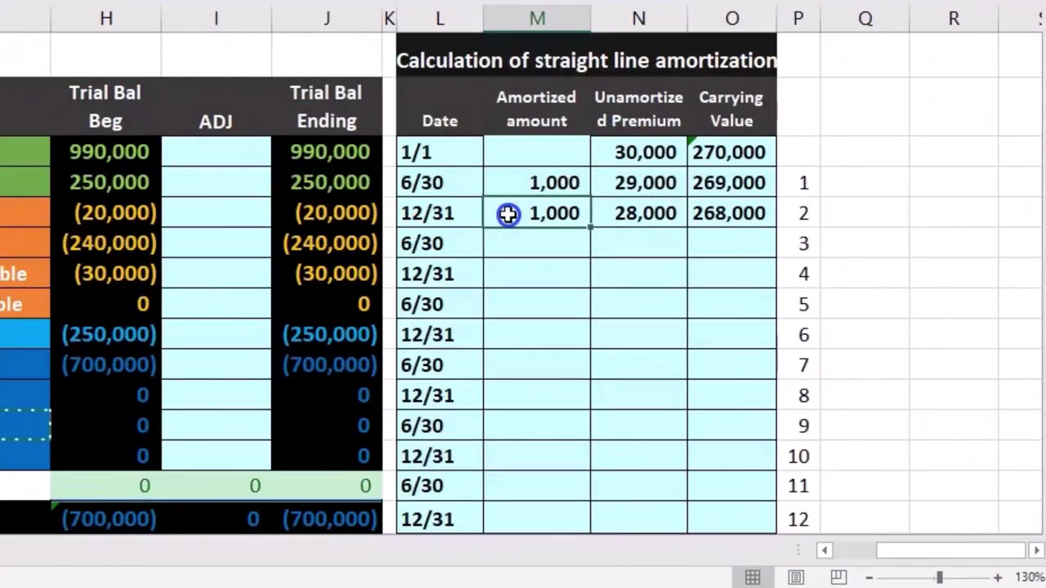
mouse_move(508, 214)
mouse_down()
mouse_move(720, 201)
mouse_move(738, 227)
mouse_up()
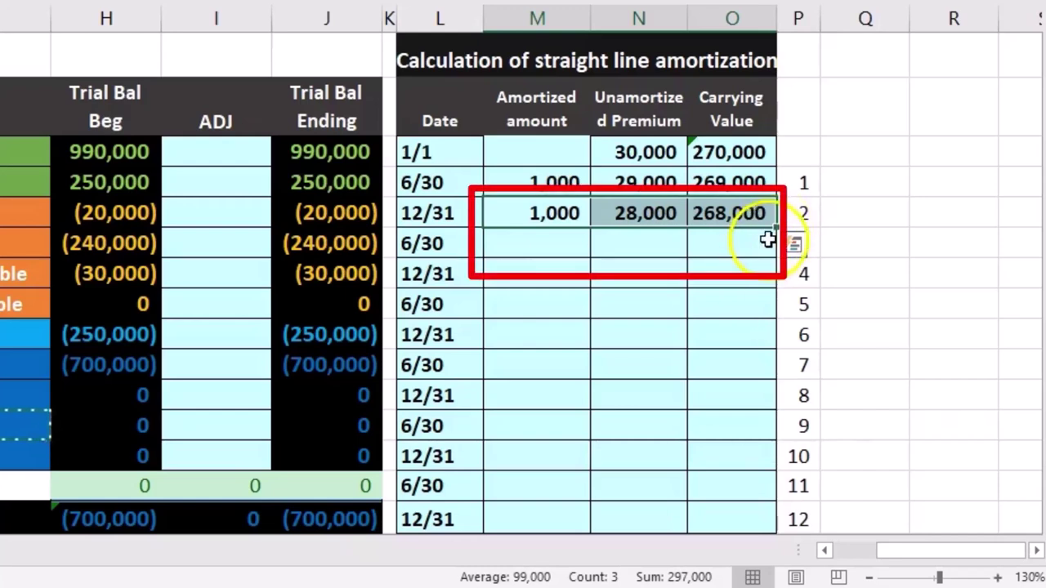
mouse_move(774, 229)
mouse_down()
mouse_move(774, 244)
mouse_move(788, 236)
mouse_move(778, 245)
mouse_up()
Step: Inspect the cell references in the copied amortized amount, unamortized premium and carrying value formulas of the second 6/30 row
click(546, 251)
text(=M5)
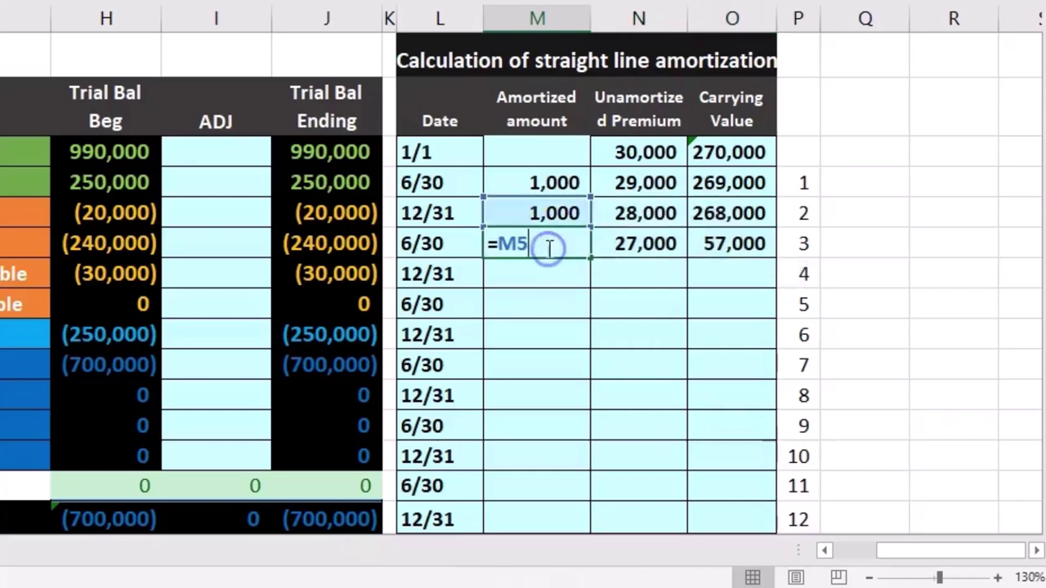
key(Return)
double_click(624, 245)
key(Return)
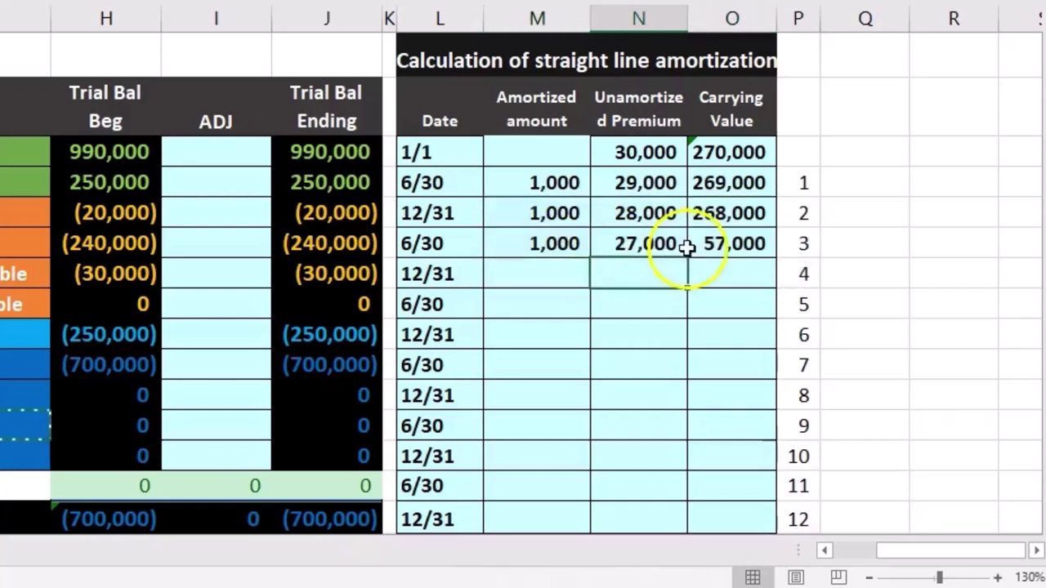
click(713, 244)
double_click(736, 242)
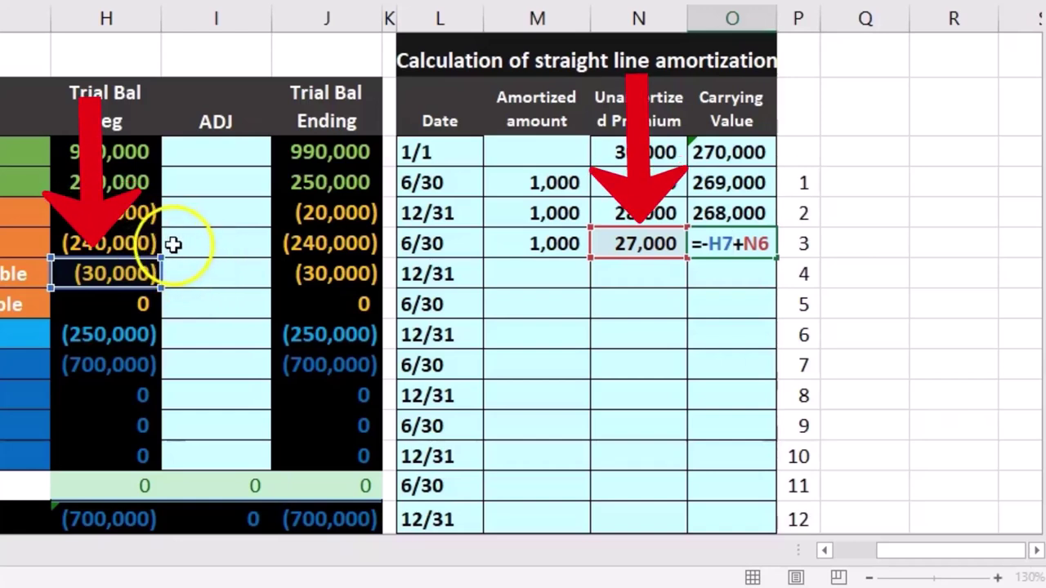
key(Return)
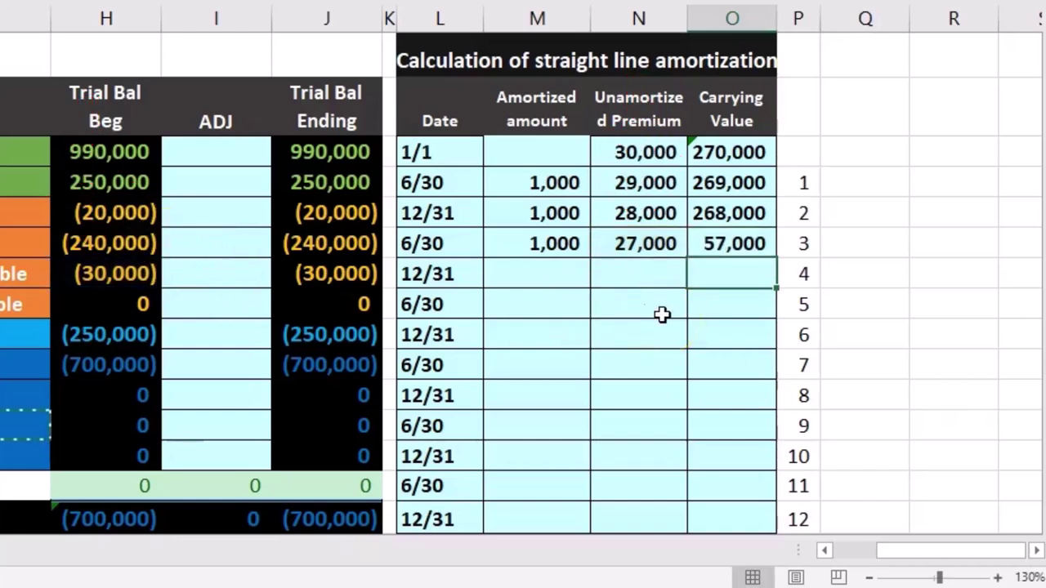
Step: Clear the second 6/30 row's copied formulas and change the first 12/31 carrying value formula to =-$H$6+N5
drag(557, 244, 712, 254)
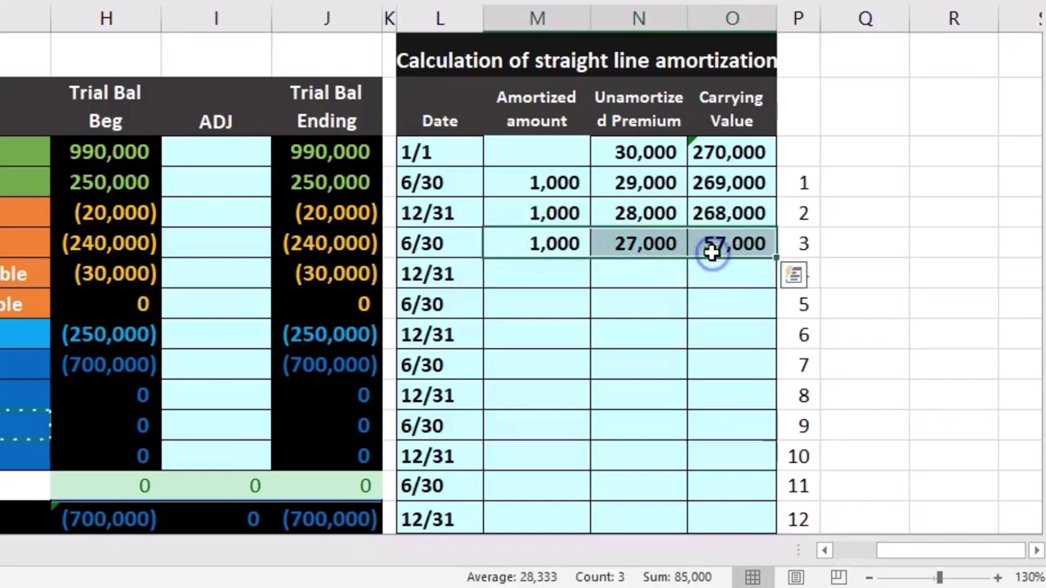
key(Delete)
double_click(725, 215)
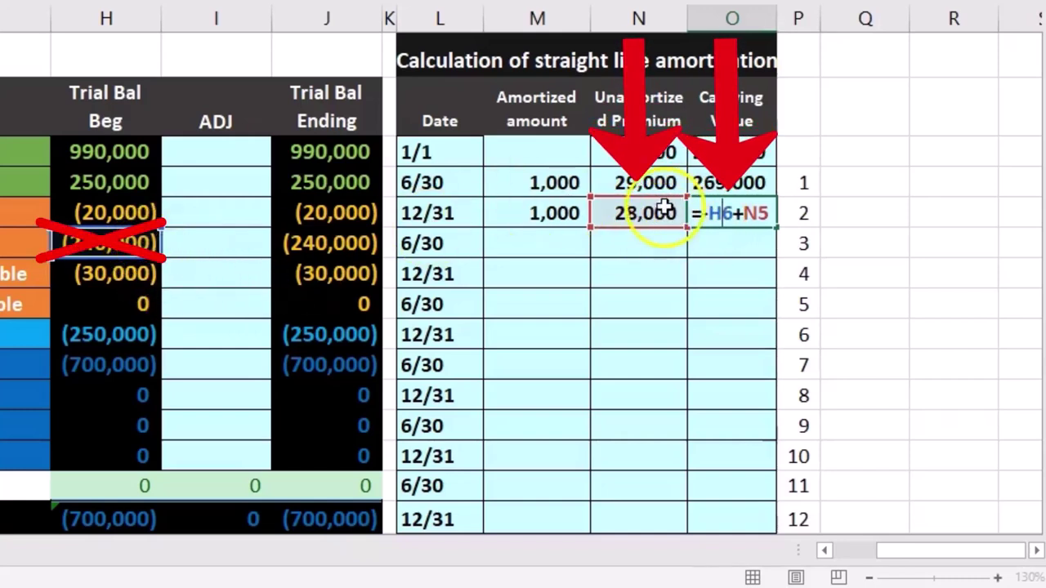
click(718, 214)
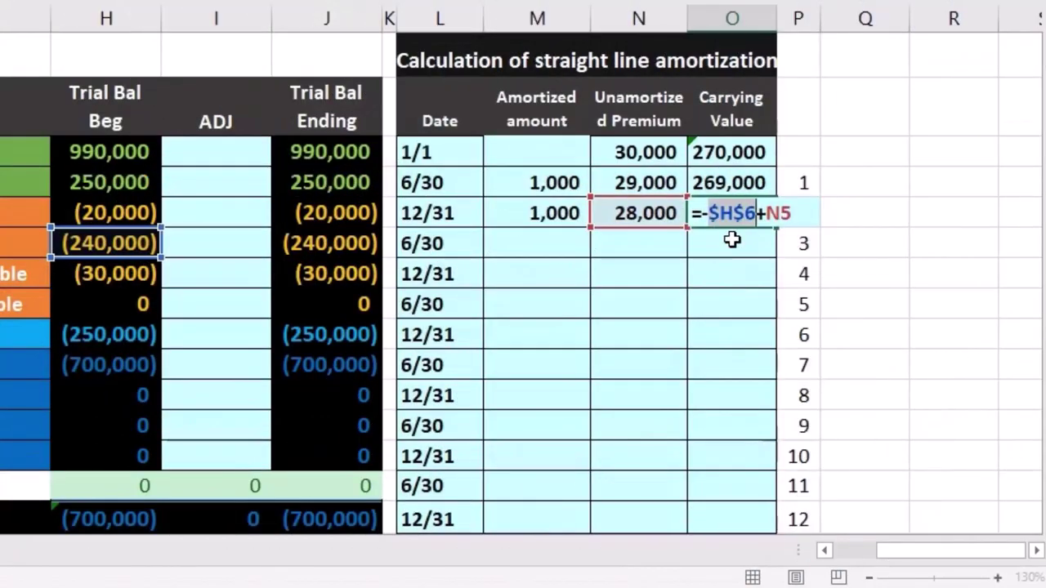
key(Return)
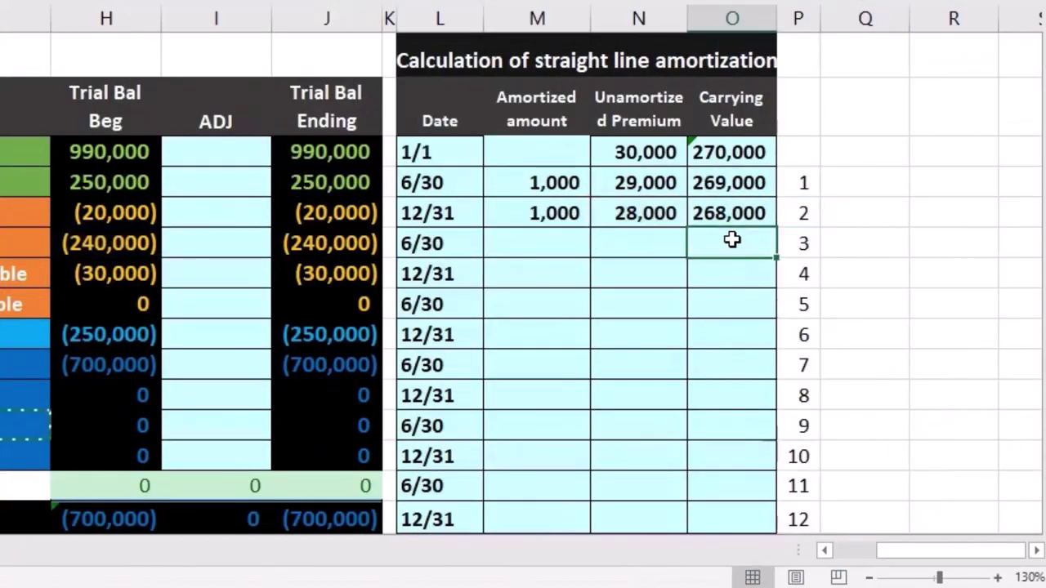
Step: Refill the three first 12/31 amortization formulas down to the second 6/30 row and check the copied carrying value's references
drag(564, 218, 717, 212)
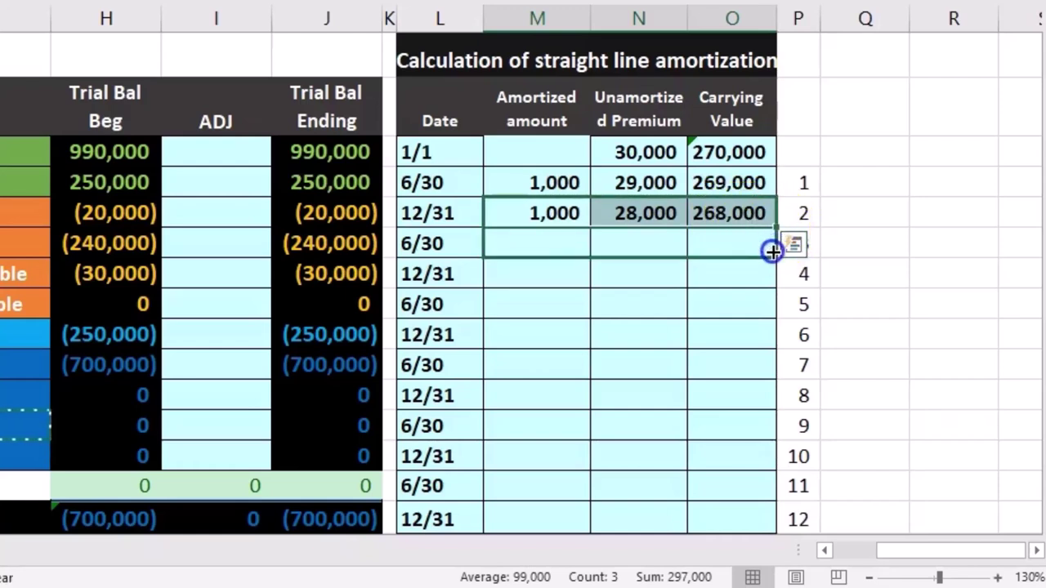
click(576, 250)
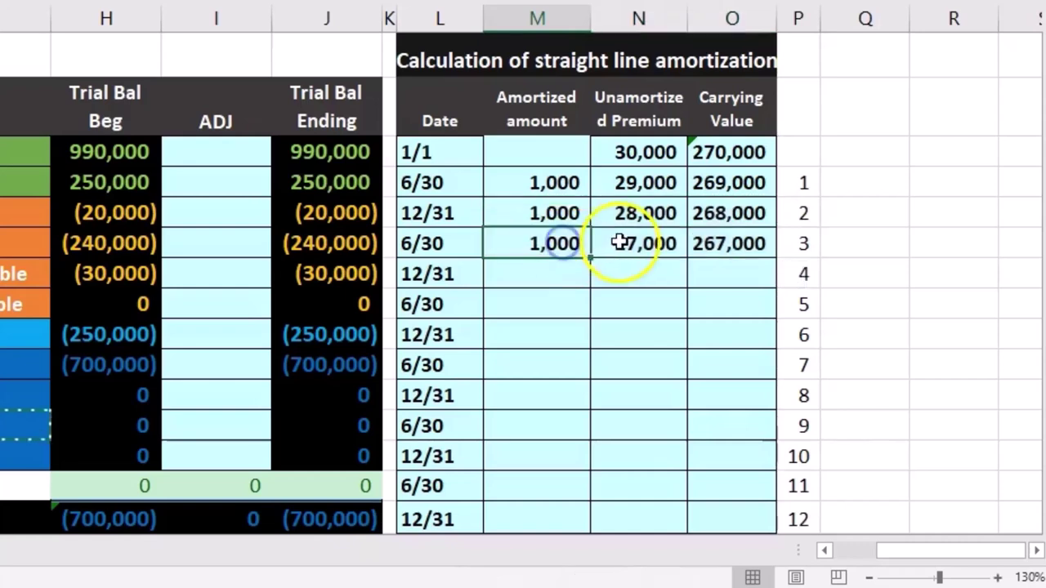
click(612, 242)
double_click(728, 243)
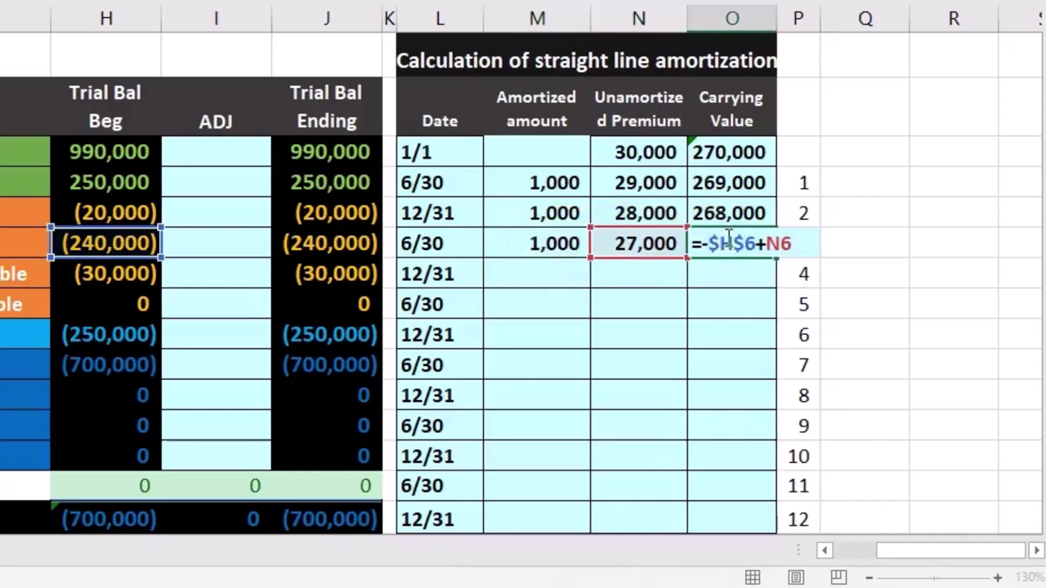
key(Return)
Step: Fill the second 6/30 row's three formulas down through period 30 and check the final 12/31 row
drag(563, 239, 710, 257)
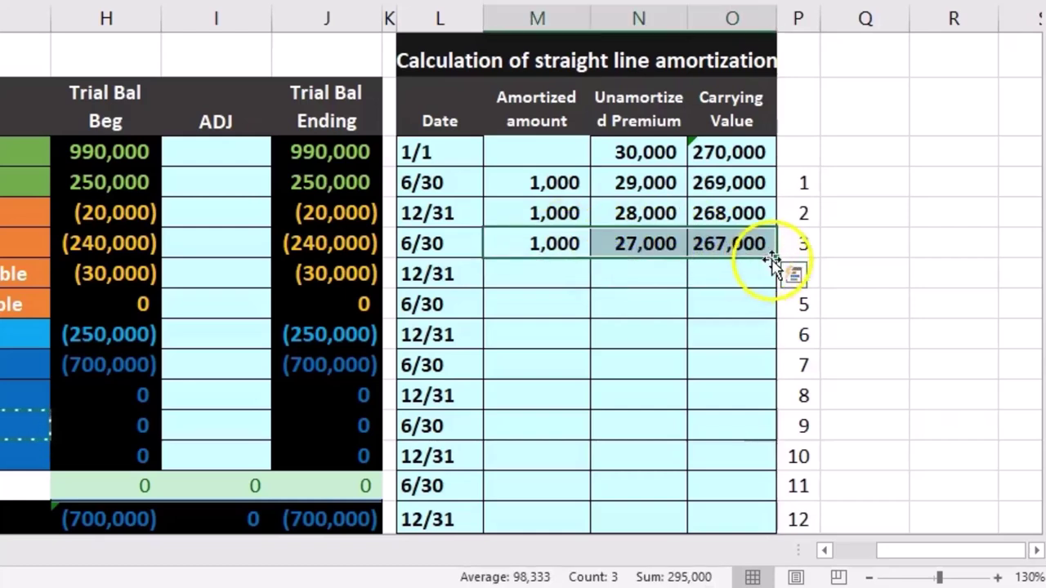
mouse_move(774, 259)
mouse_down()
mouse_move(766, 483)
mouse_move(776, 555)
mouse_move(777, 493)
mouse_up()
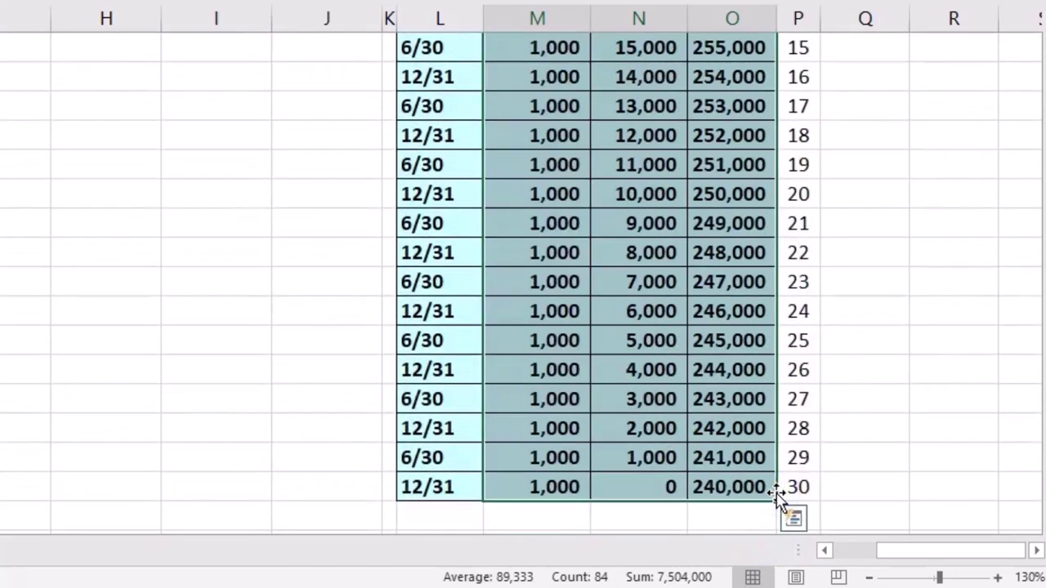
scroll(730, 438, down, 1)
click(672, 398)
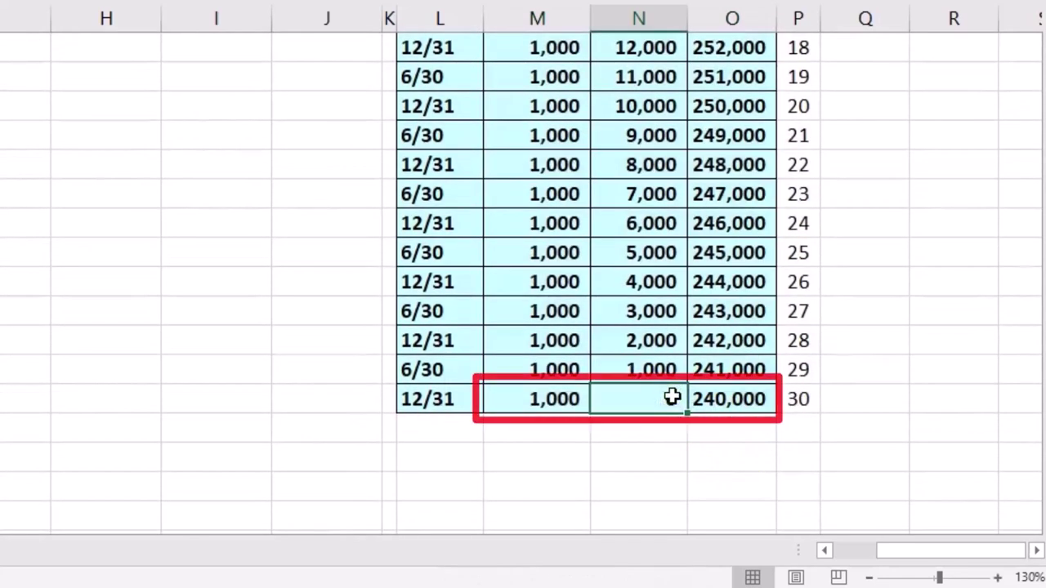
click(812, 399)
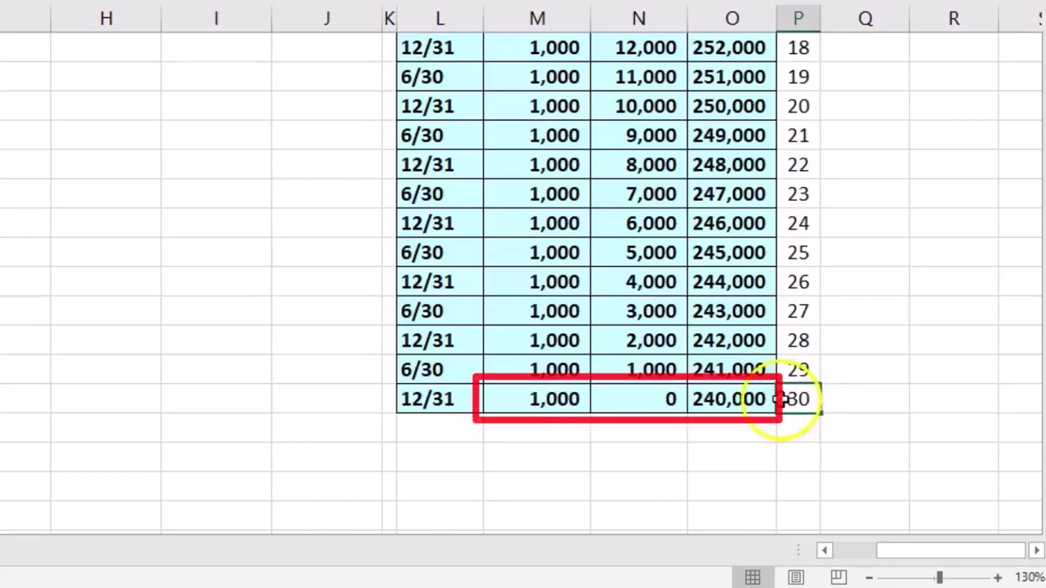
click(708, 401)
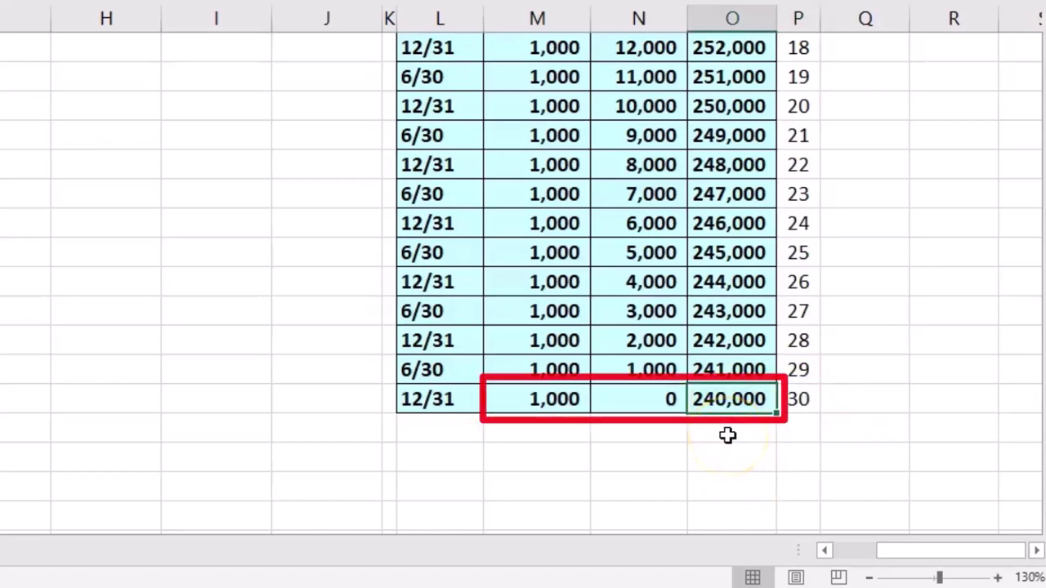
Step: Examine the Bonds Payable ending balance in the trial balance and the semiannual dates in the amortization table through period 10
scroll(728, 436, up, 7)
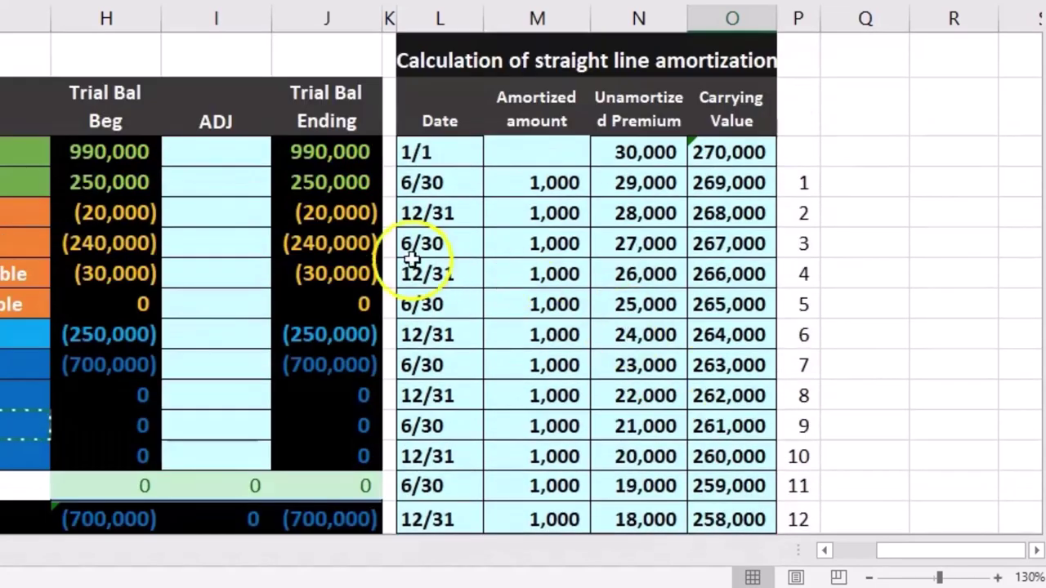
click(345, 239)
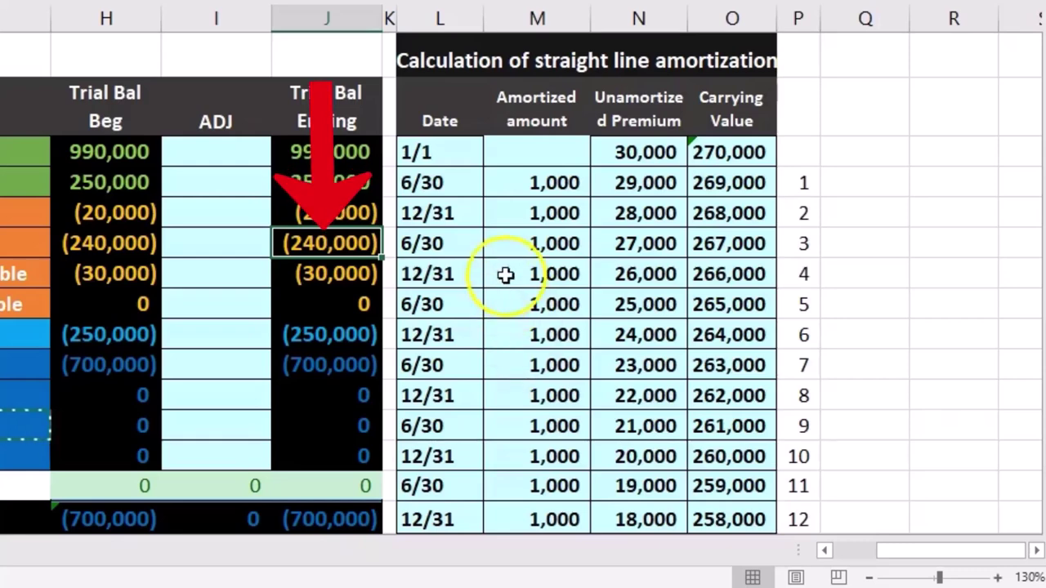
click(445, 208)
key(Down)
key(Down)
key(Down)
key(Down)
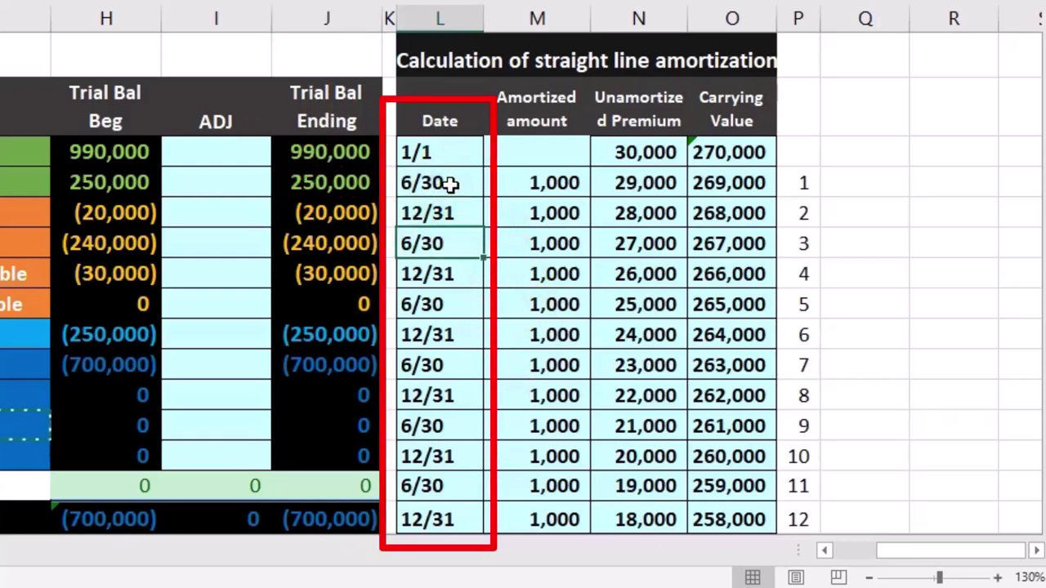
key(Down)
key(Down)
key(Down)
key(Down)
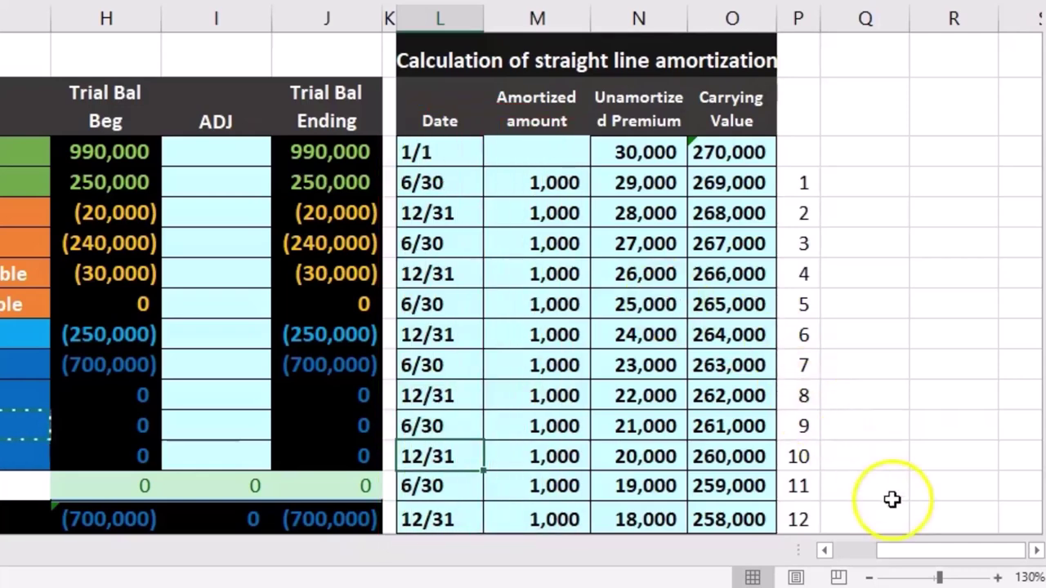
Step: Copy the Cash account name from the trial balance into the second line of the 6/30 journal entry
drag(938, 550, 899, 551)
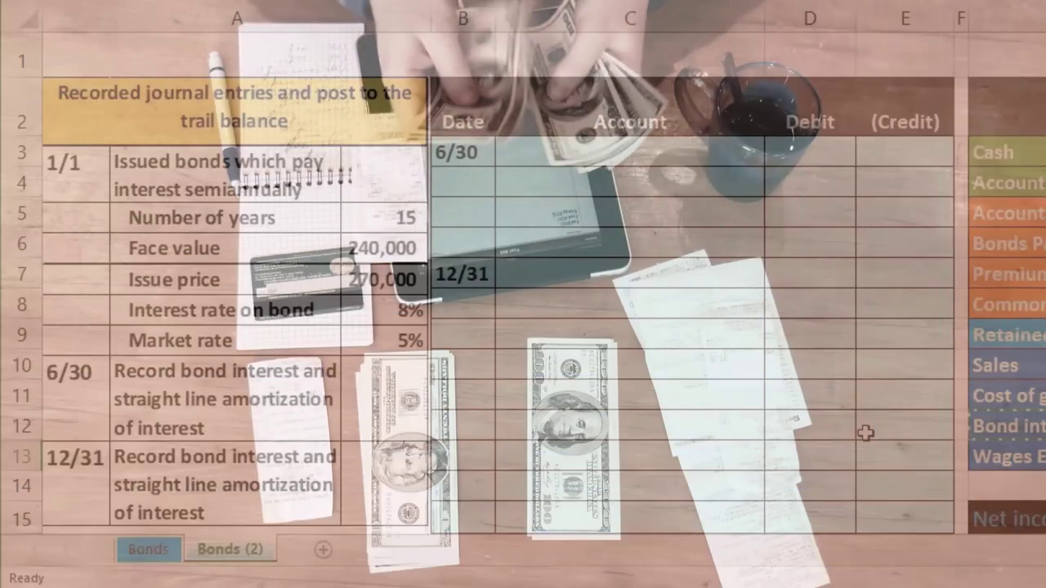
click(531, 374)
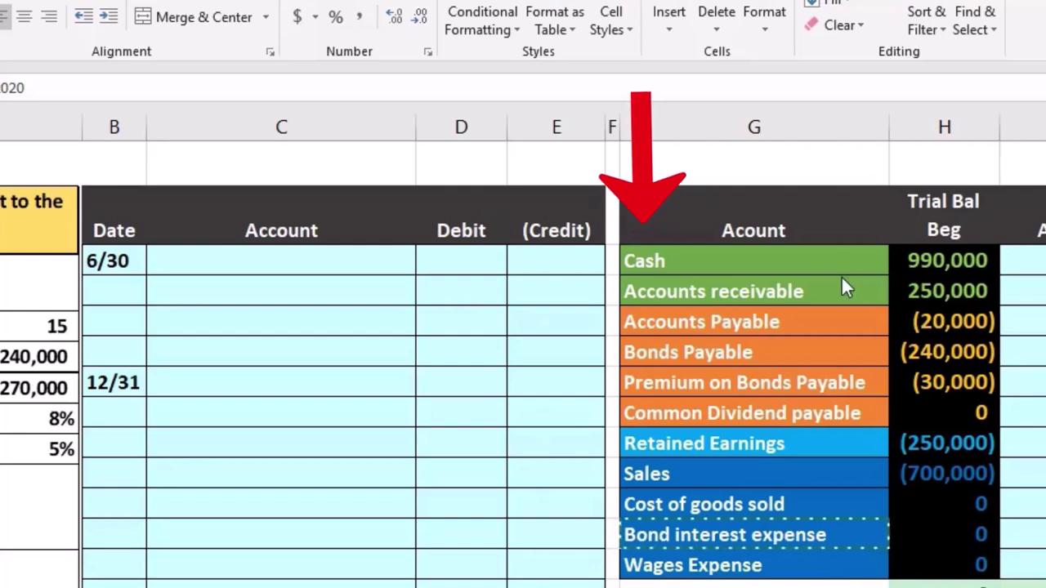
click(793, 263)
right_click(761, 257)
click(775, 301)
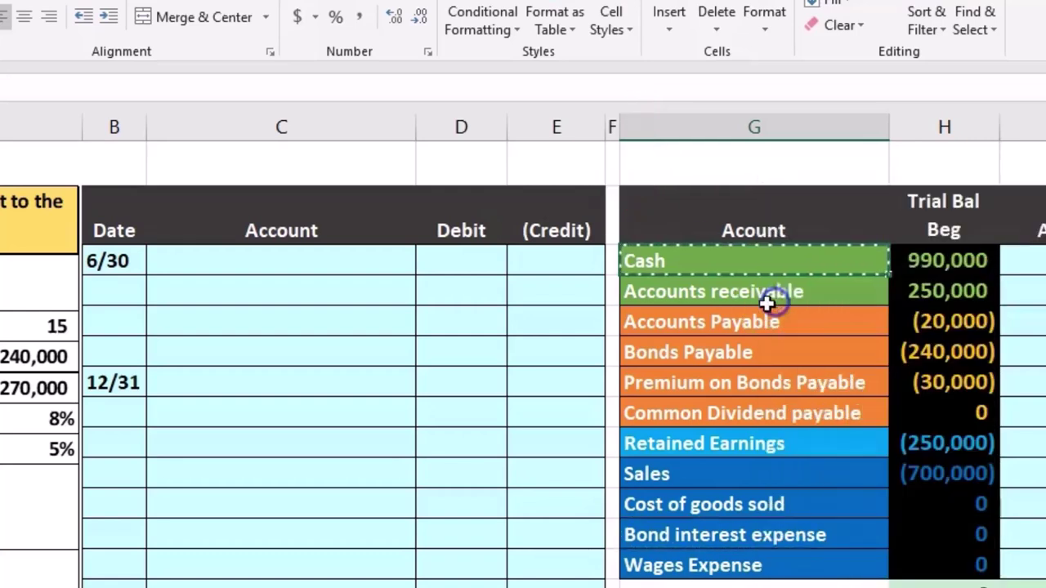
right_click(167, 294)
click(249, 396)
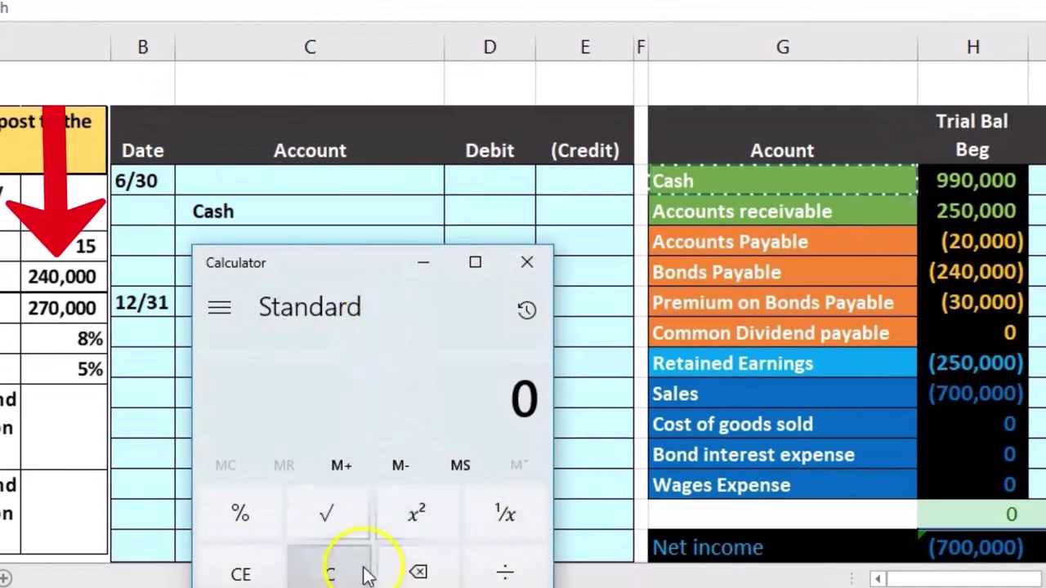
Step: Calculate the semiannual cash interest in Calculator as 240,000 × 0.08, divided by 2
text(24000)
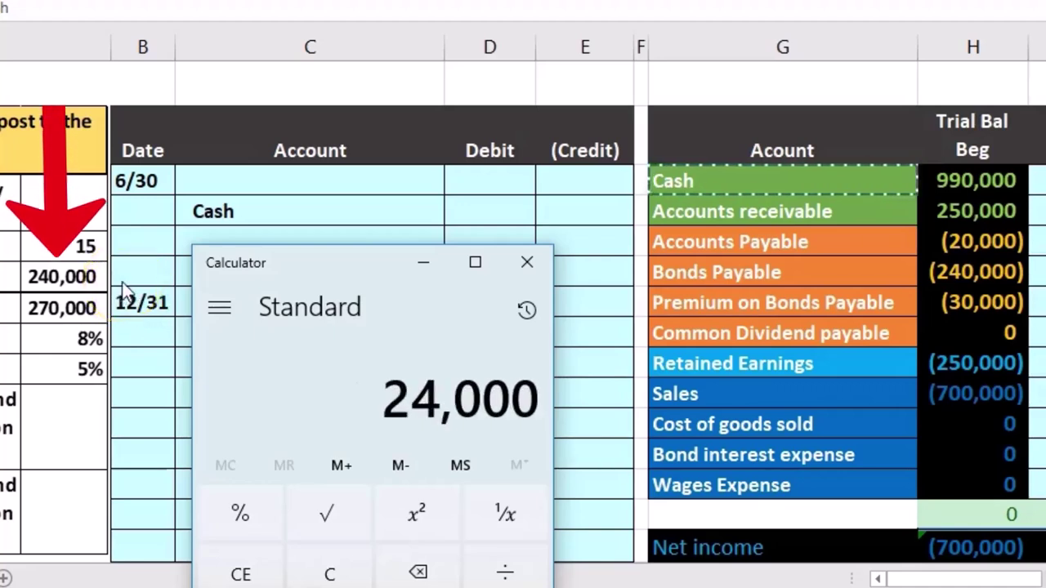
text(0)
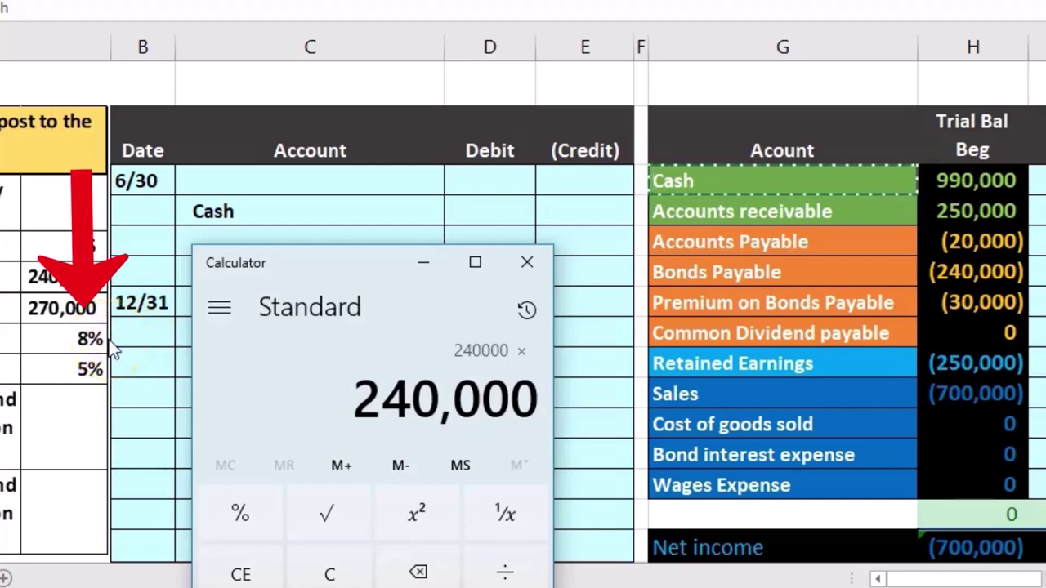
text(.08)
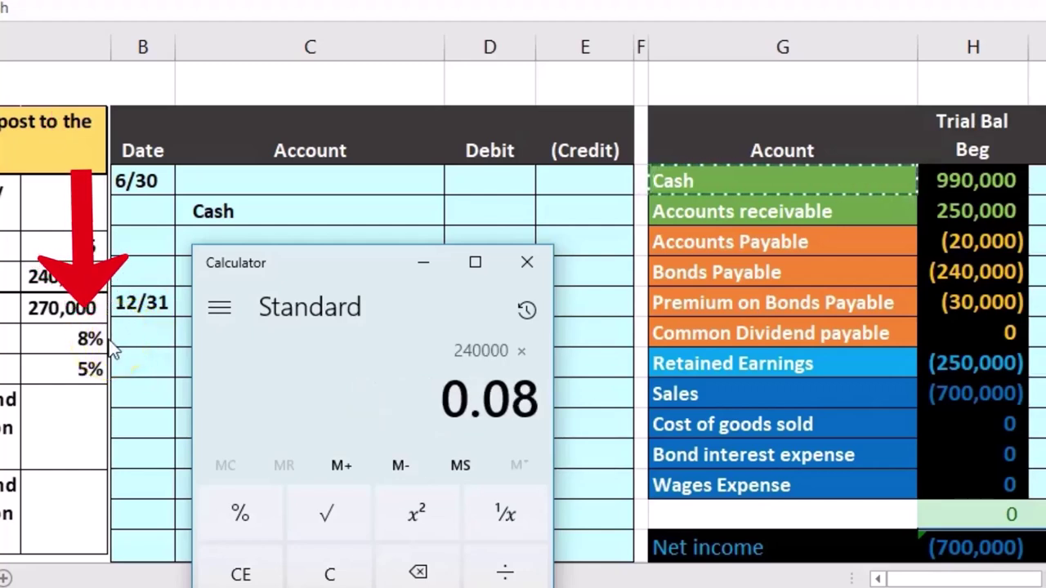
key(Return)
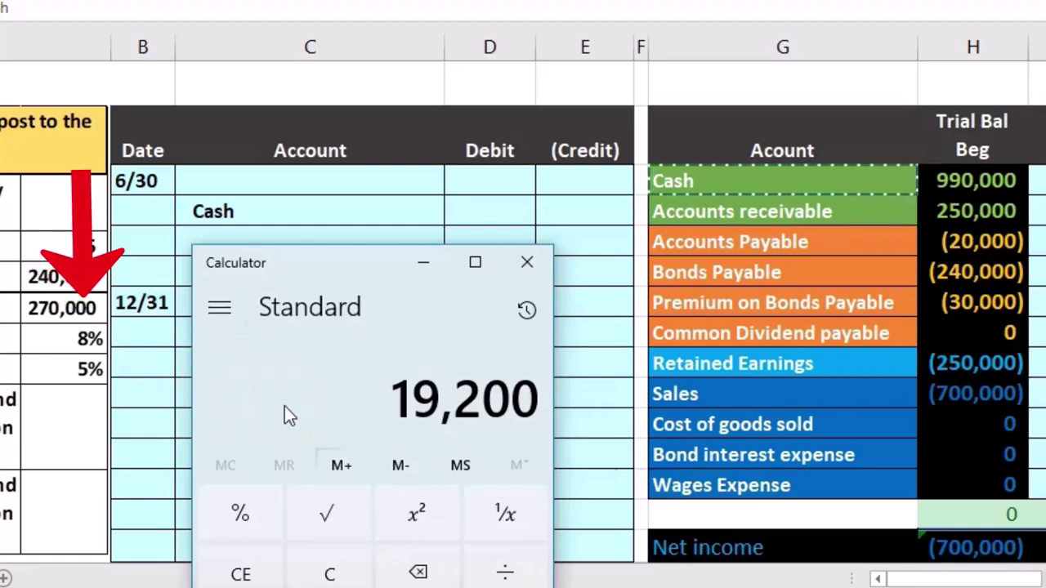
text(2)
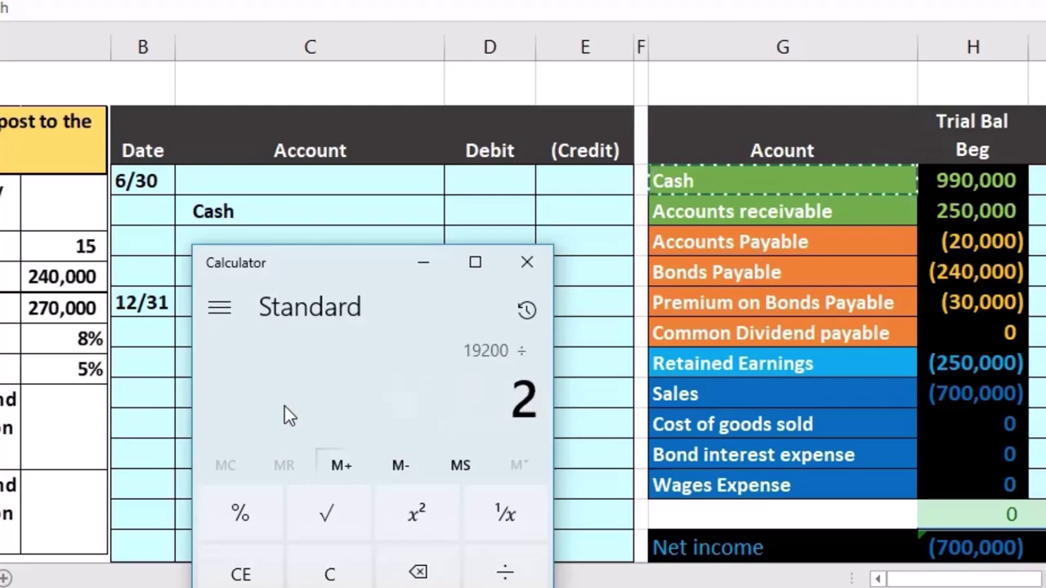
key(Return)
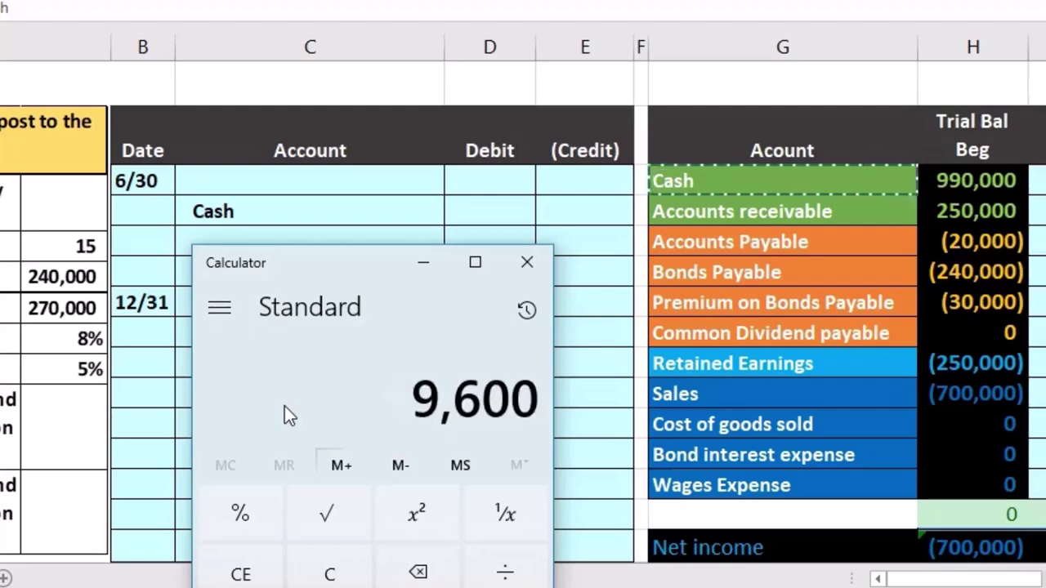
Step: Cross-check the semiannual interest by dividing 0.08 by 2 and multiplying by 240,000, and close Calculator
click(356, 577)
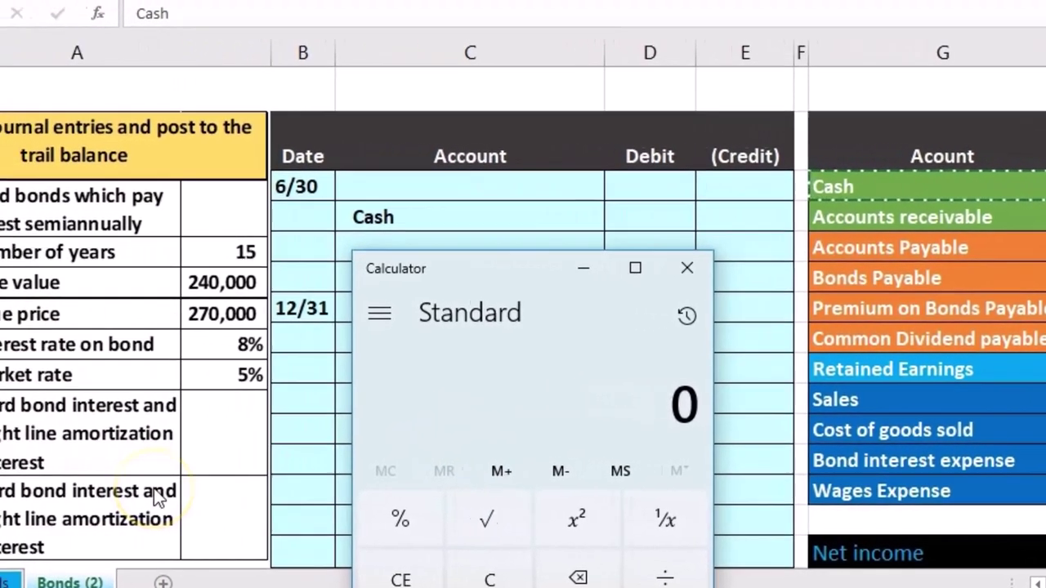
text(.08)
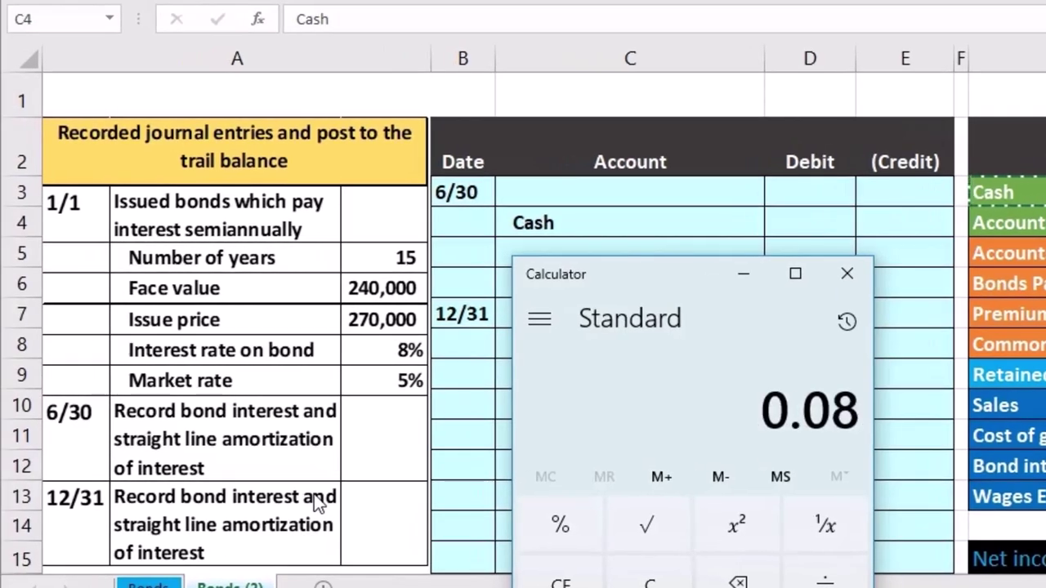
key(slash)
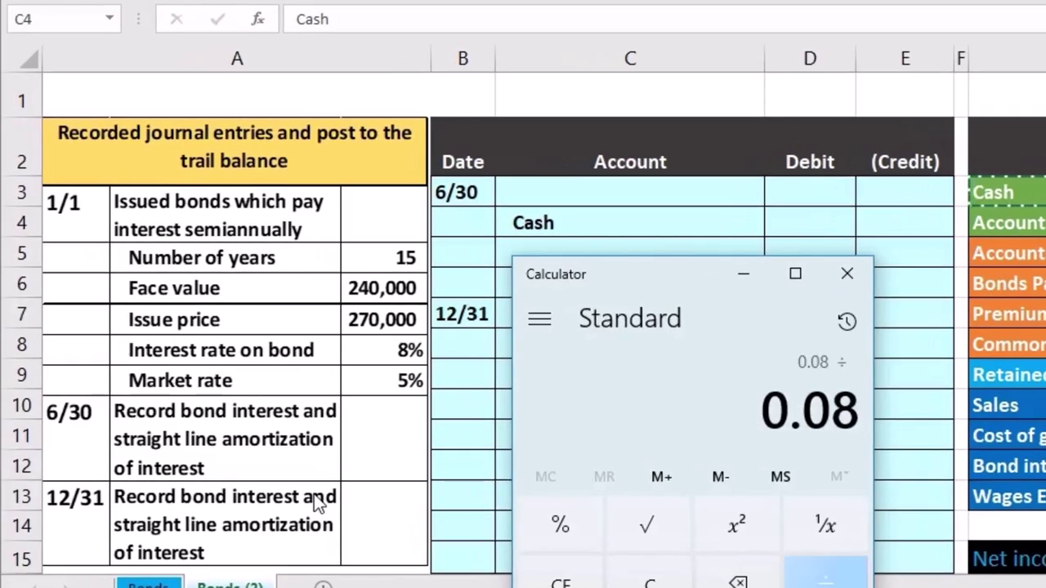
text(2)
key(Return)
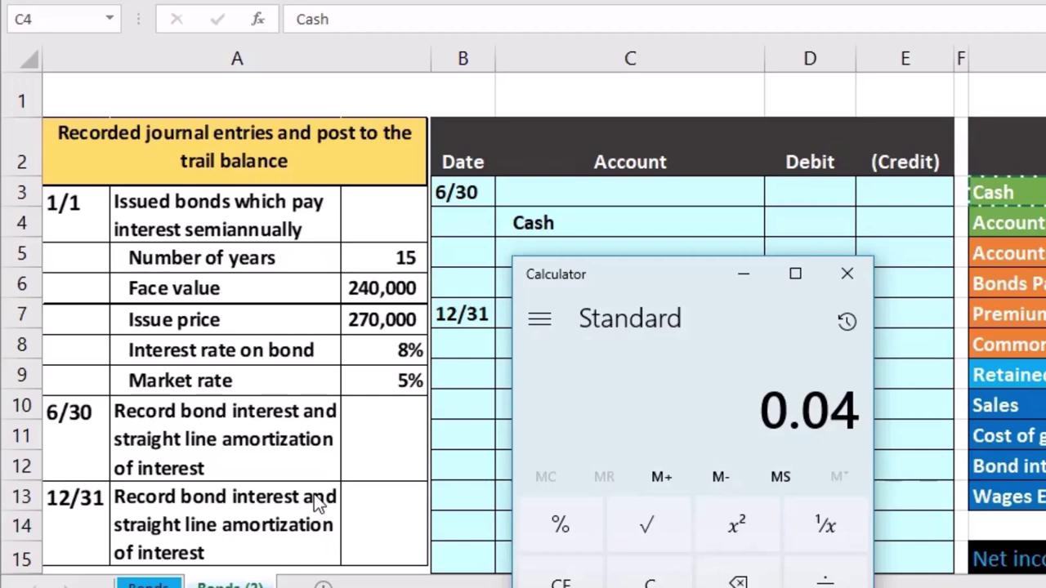
key(slash)
text(2400000)
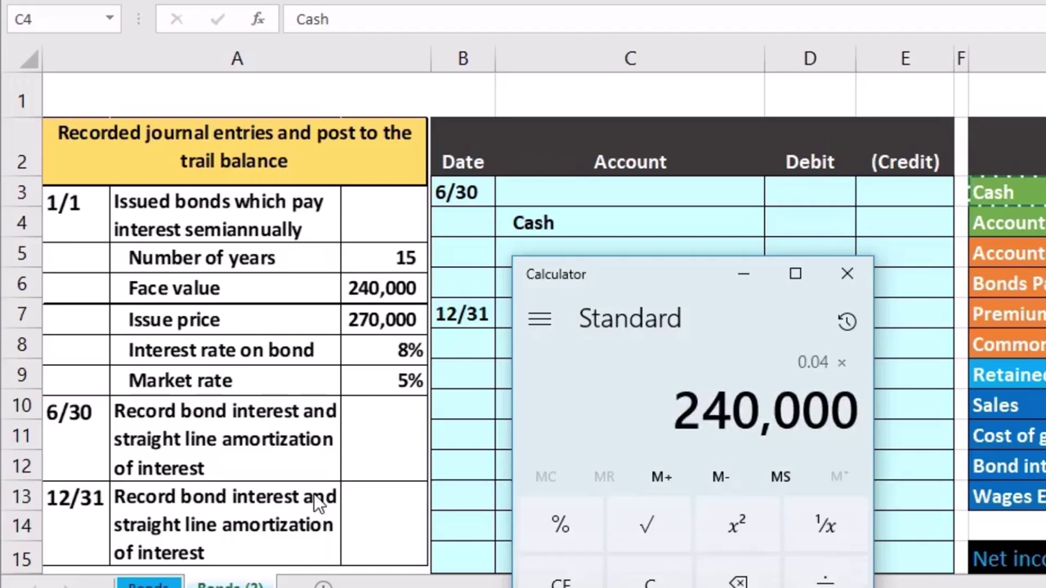
key(Return)
click(904, 435)
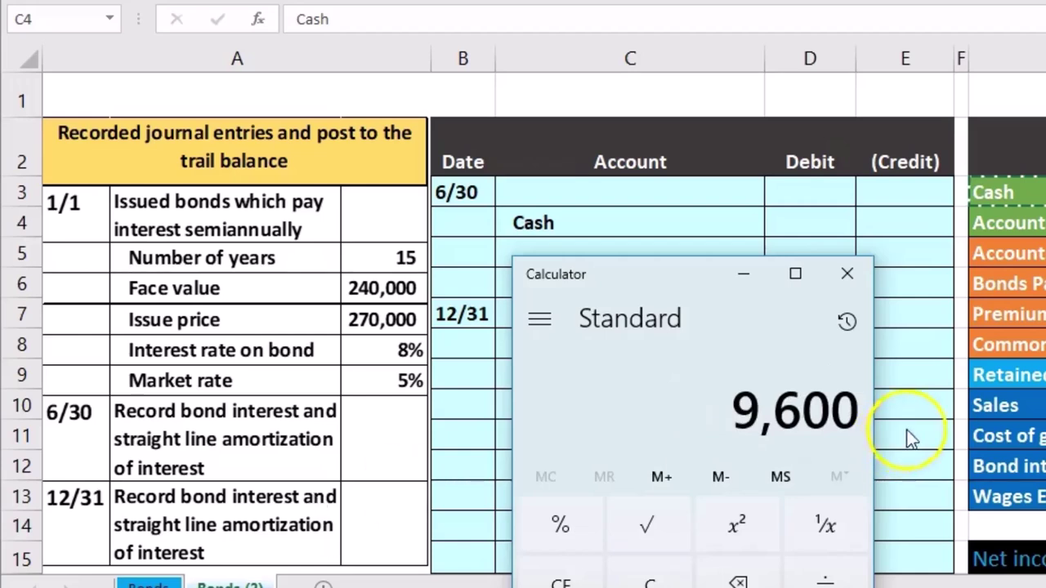
click(847, 276)
Step: Enter the Cash credit for the 6/30 journal entry as -240000*.08/2
click(889, 229)
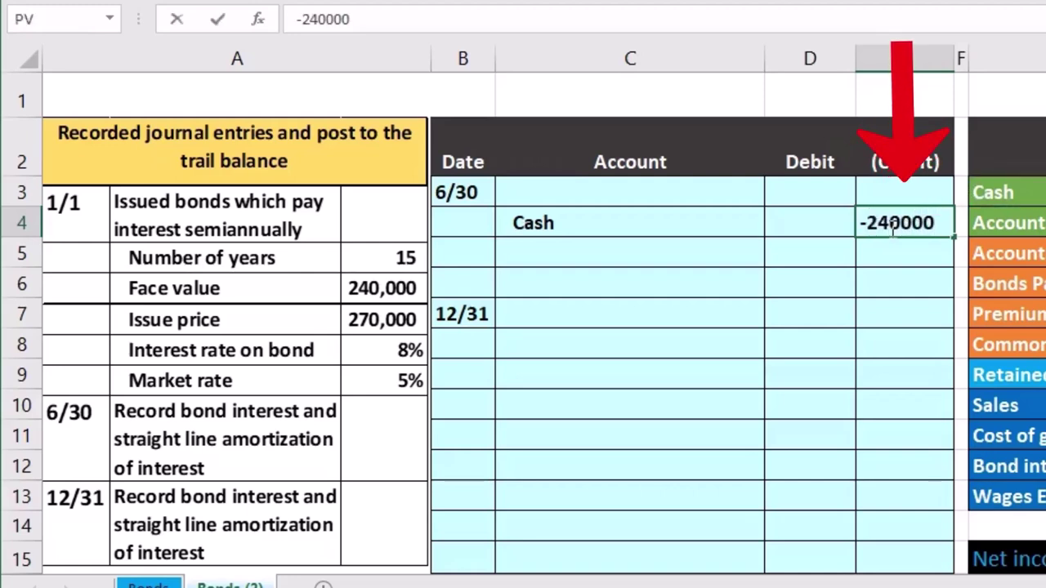
text(-240000*.08/2)
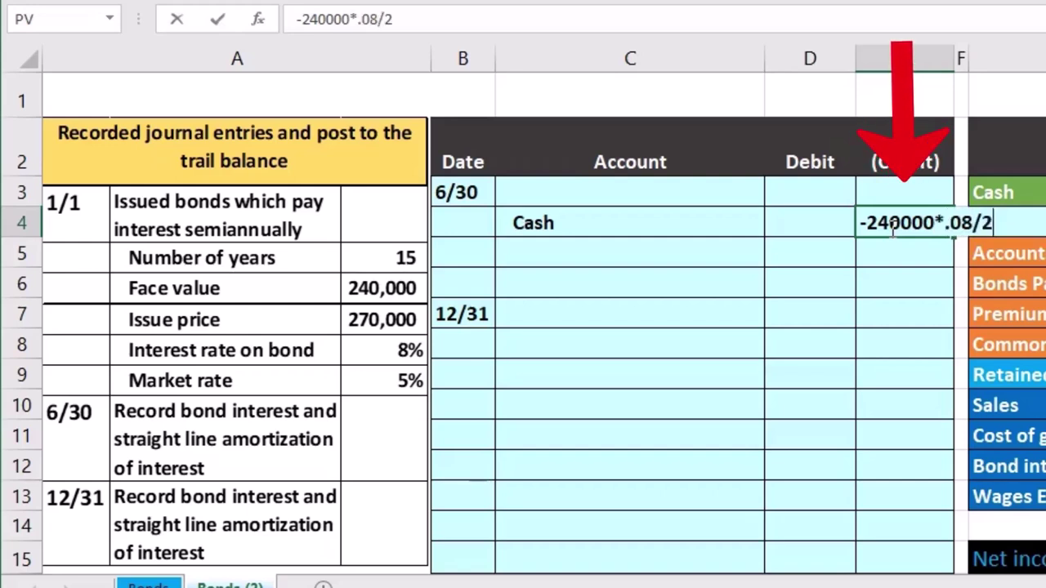
key(Return)
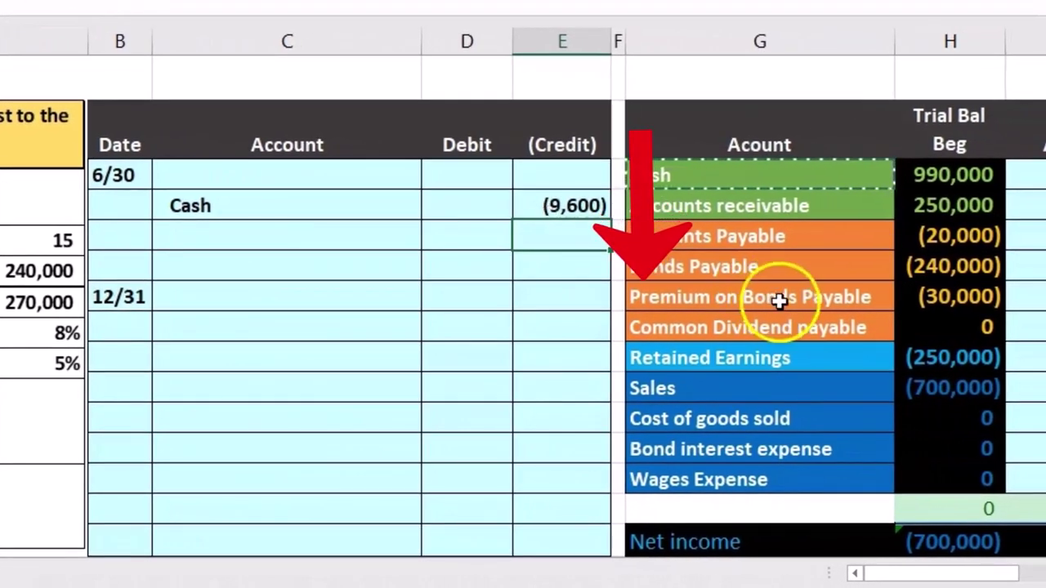
Step: Copy the Premium on Bonds Payable account name from the trial balance into the third line of the 6/30 entry, pasting values only
click(779, 300)
right_click(781, 302)
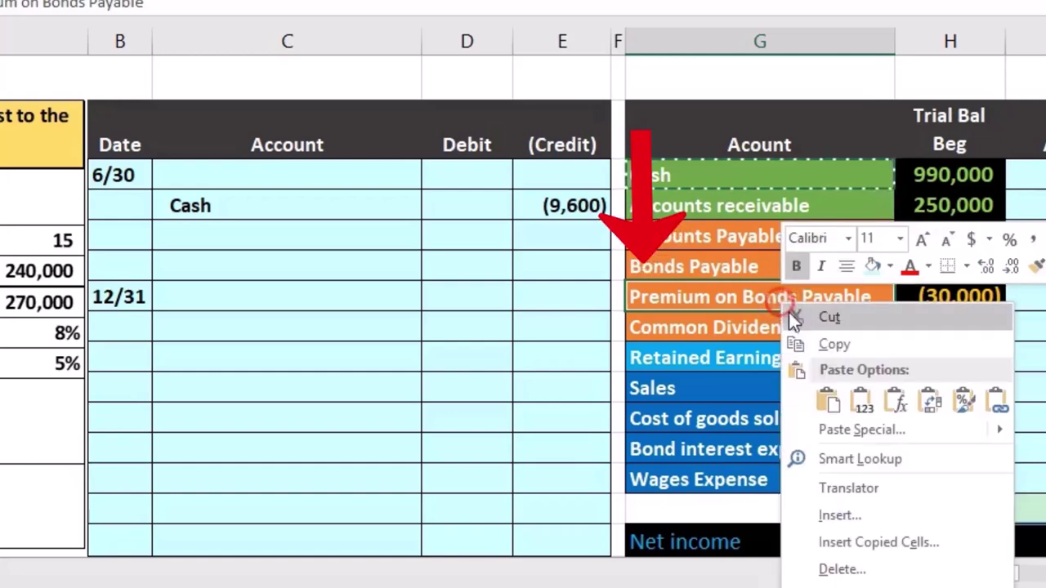
click(818, 345)
click(304, 242)
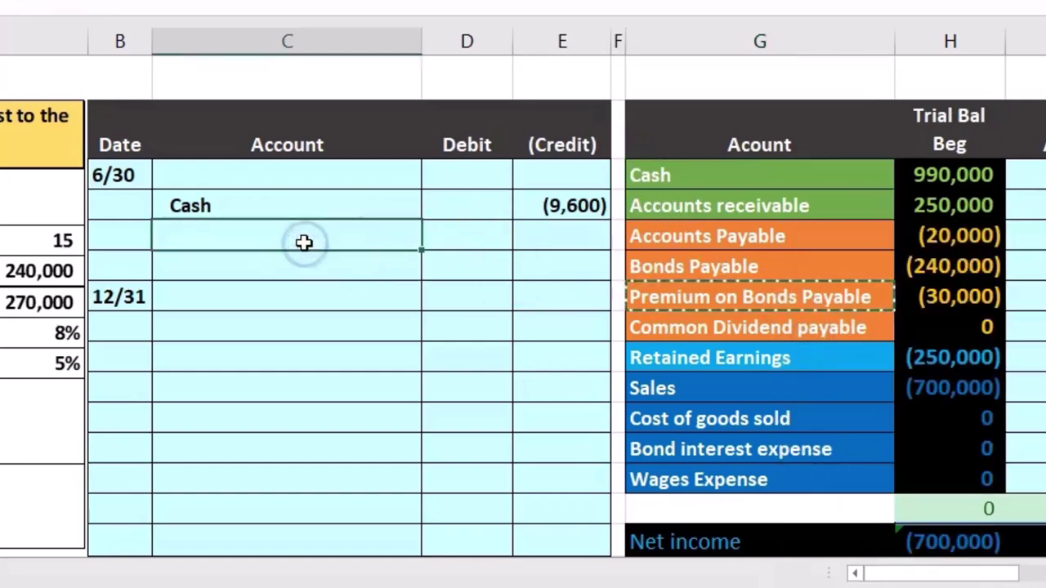
right_click(304, 242)
click(357, 341)
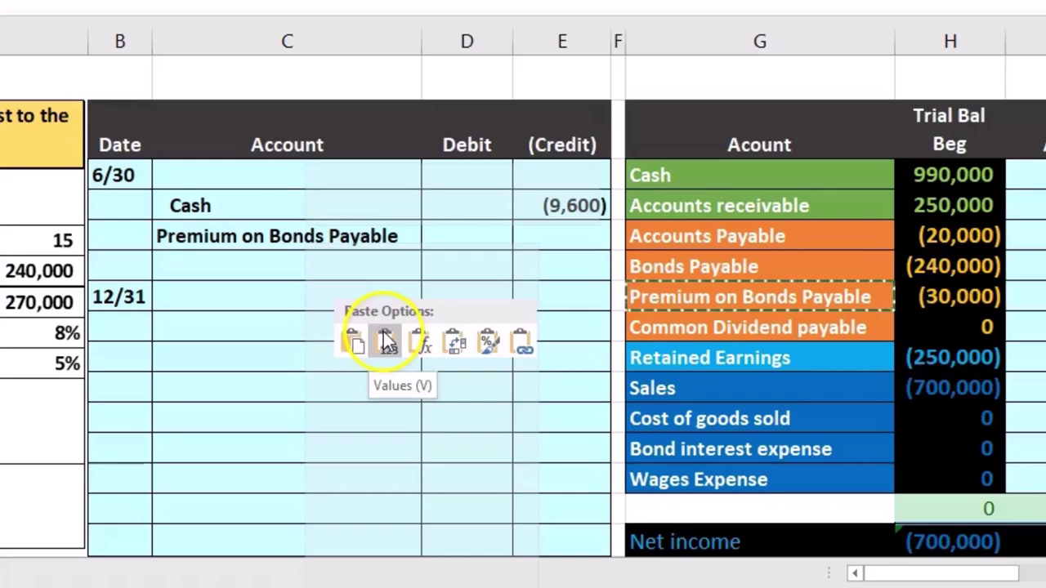
click(387, 341)
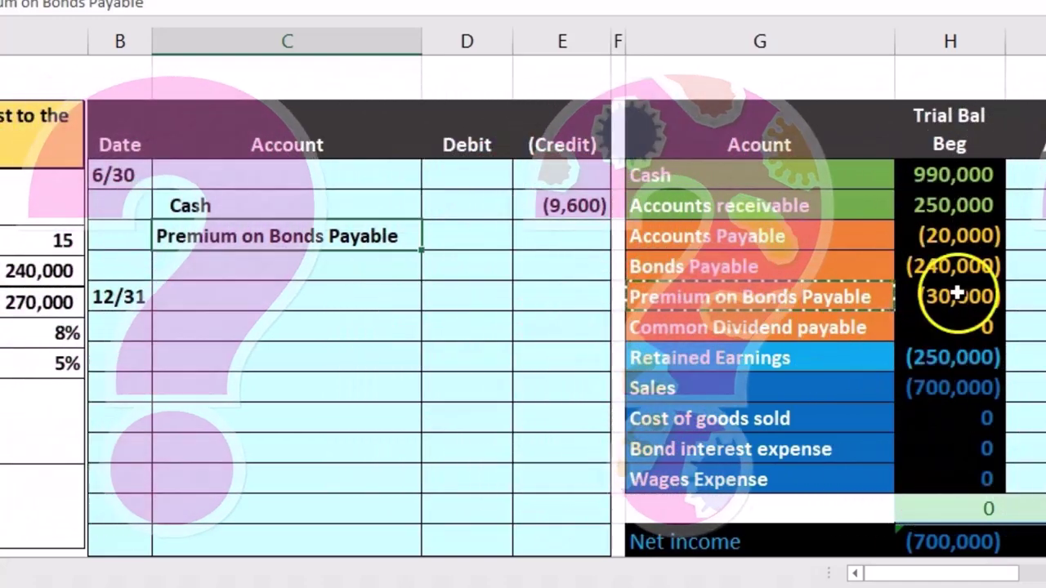
Step: Examine the beginning trial balance amounts for Bonds Payable and Premium on Bonds Payable, separately and together
click(904, 299)
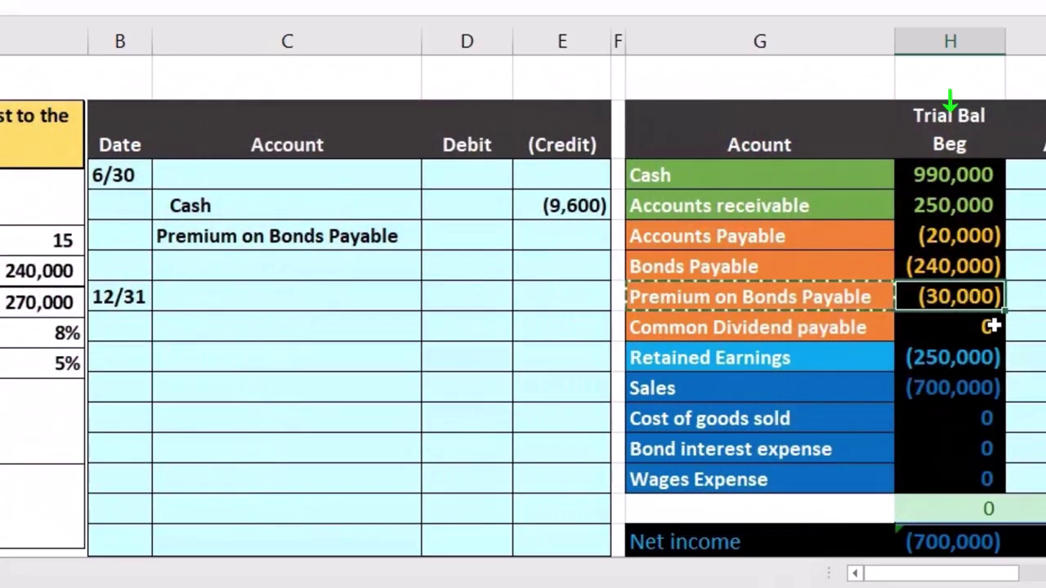
click(958, 266)
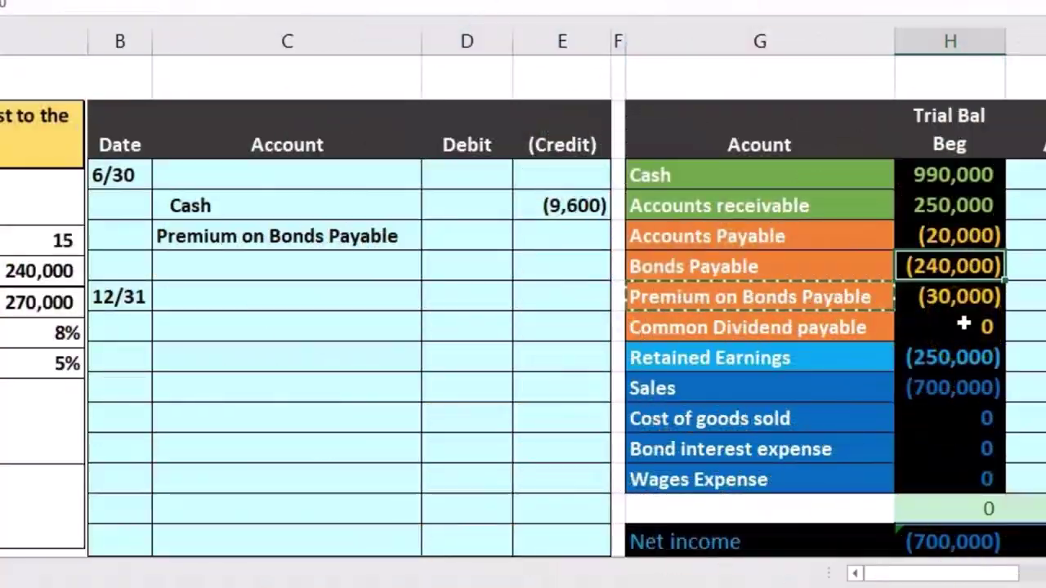
click(960, 302)
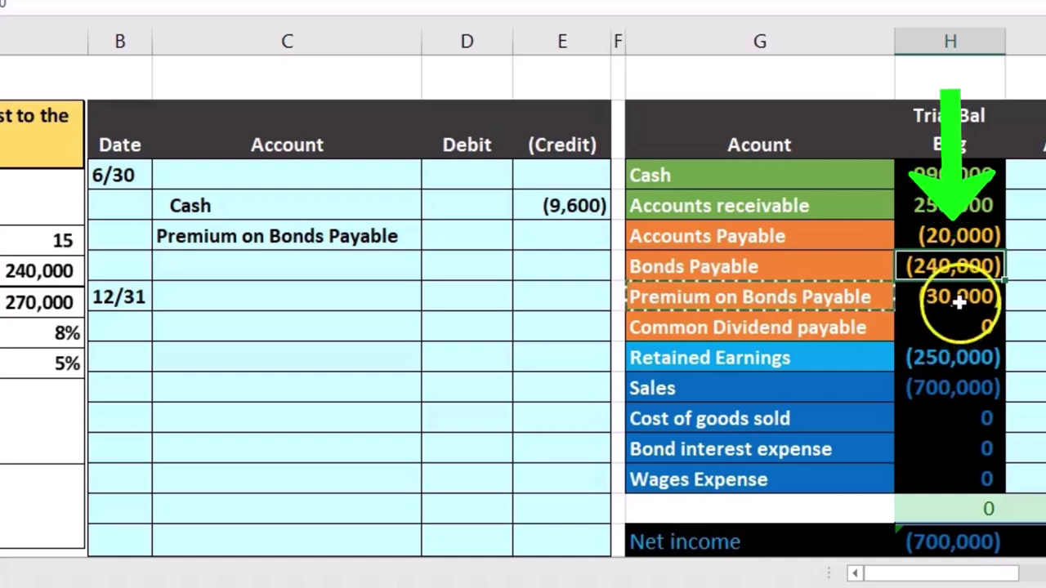
drag(959, 304, 952, 268)
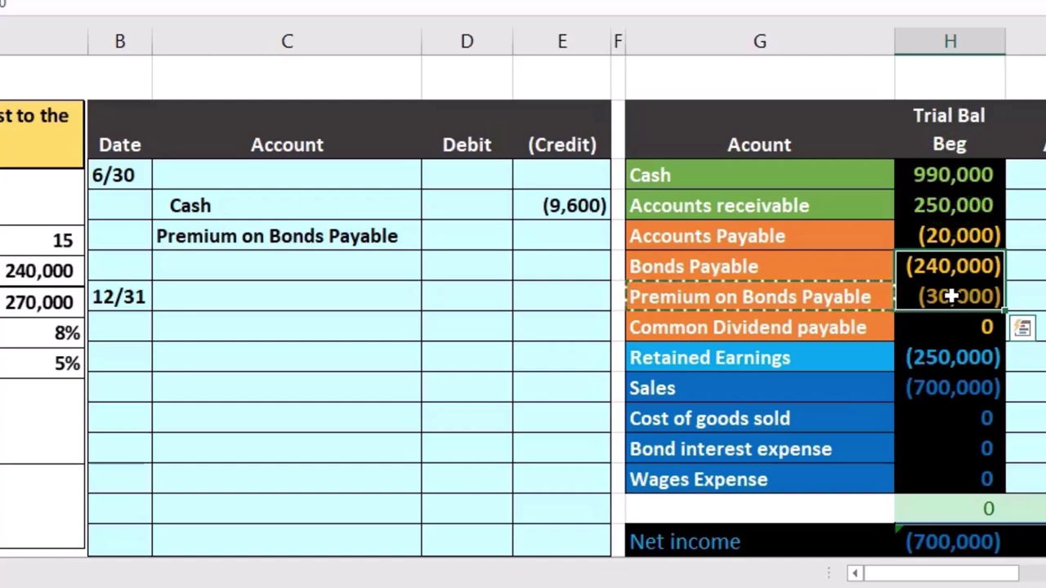
click(951, 261)
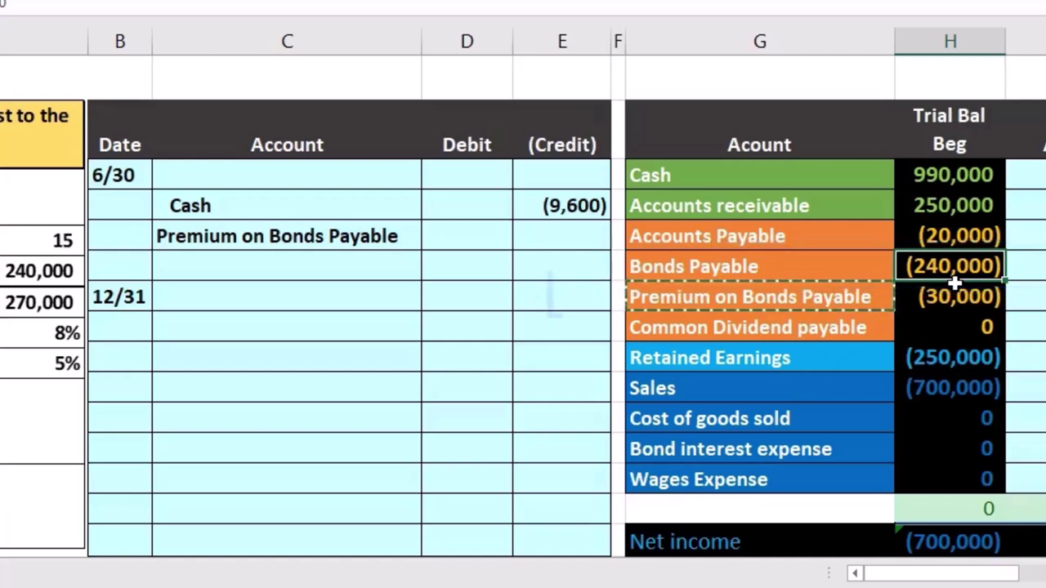
click(948, 297)
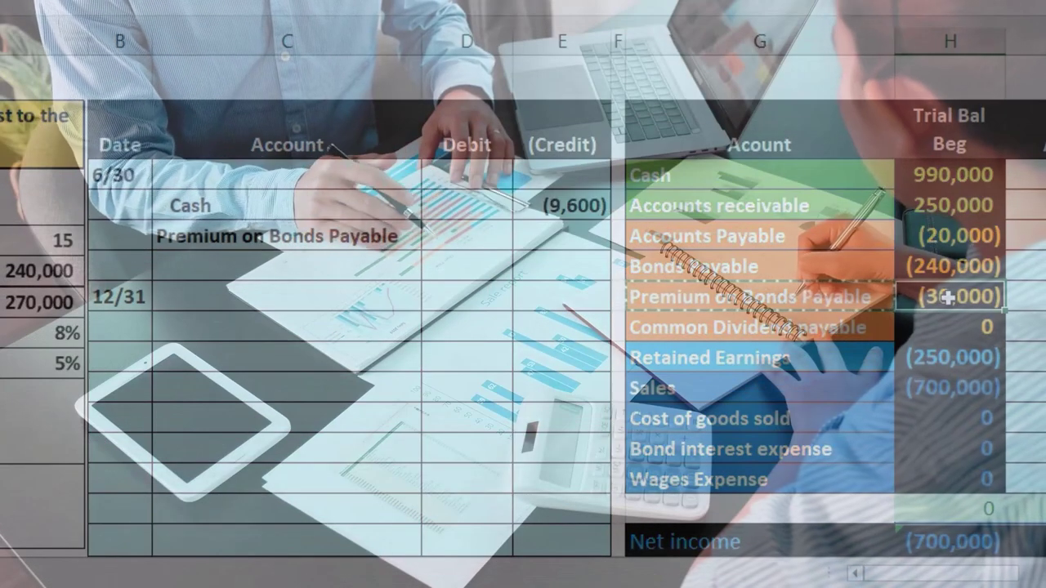
click(947, 297)
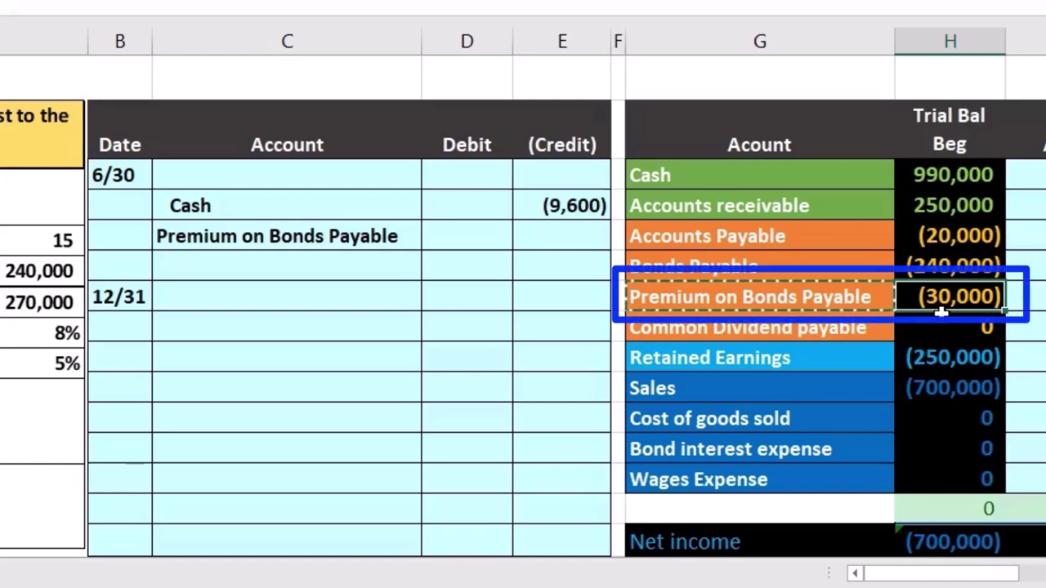
Step: Link the Premium on Bonds Payable debit in the 6/30 entry to the first 6/30 amortized amount, using =M4
click(495, 233)
scroll(495, 233, right, 3)
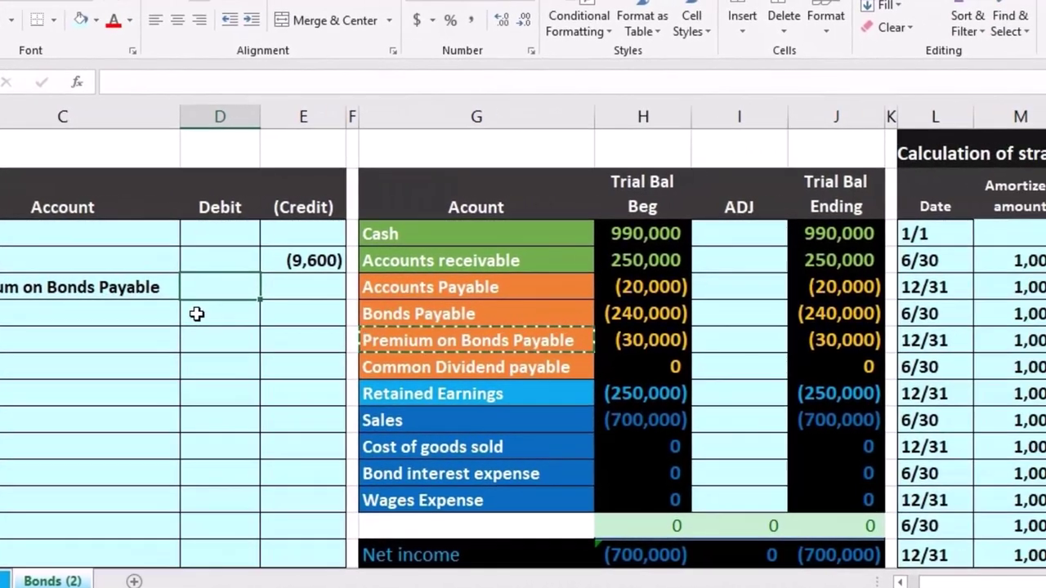
text(=)
click(160, 320)
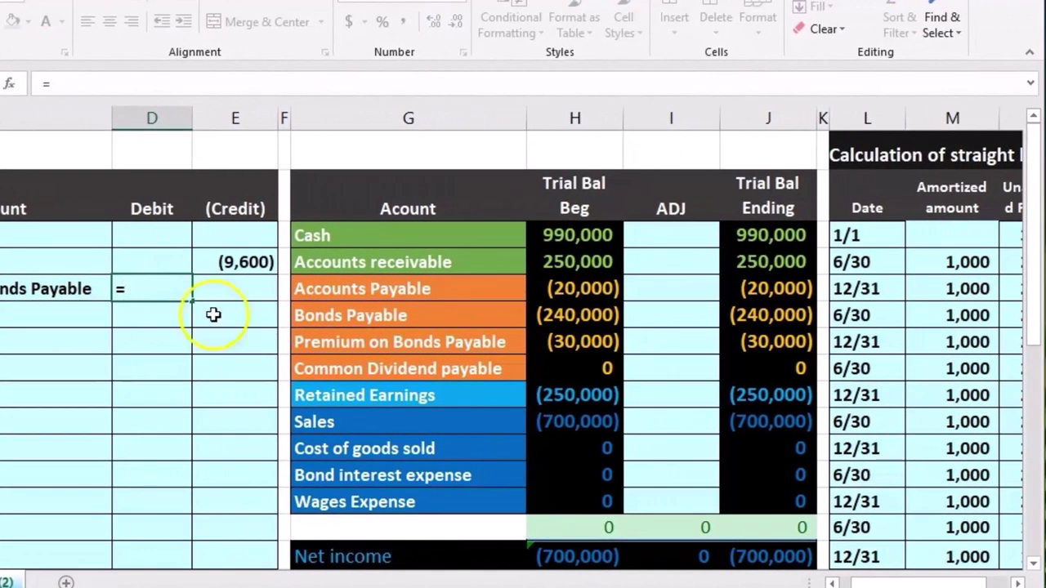
click(951, 264)
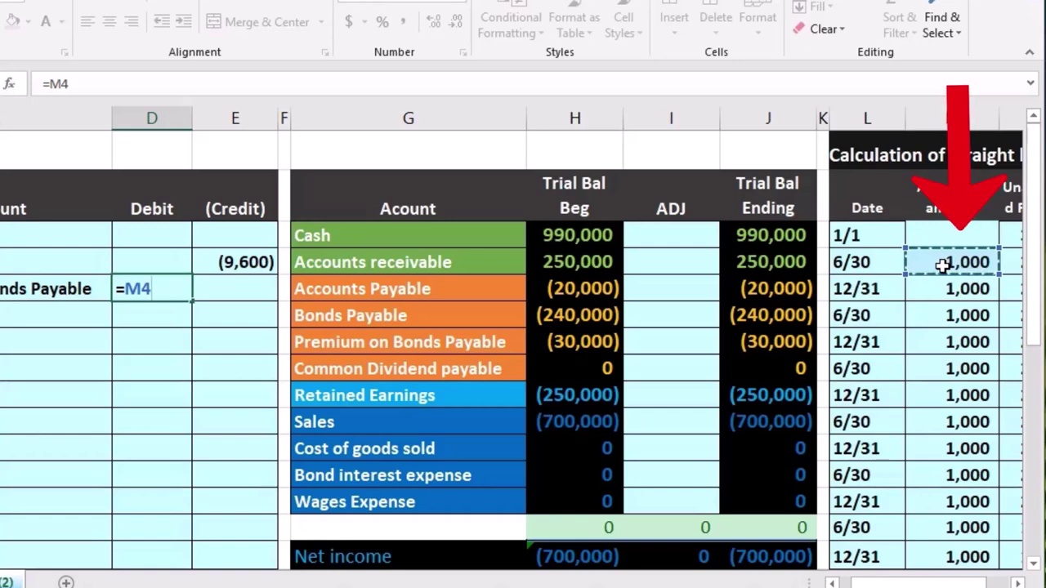
key(Return)
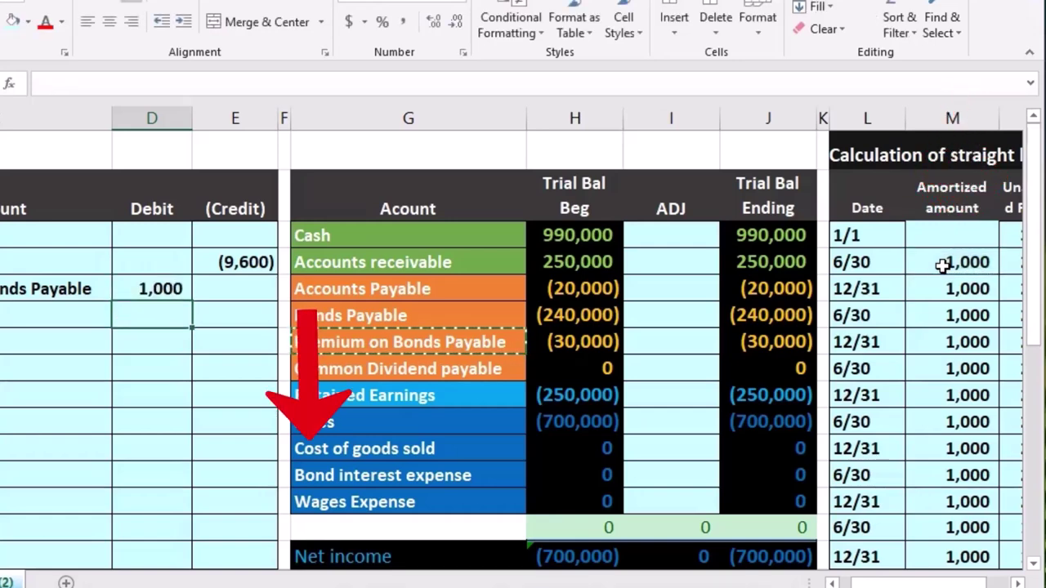
Step: Copy the Bond interest expense account name from the trial balance into the first line of the 6/30 entry as values only
click(474, 478)
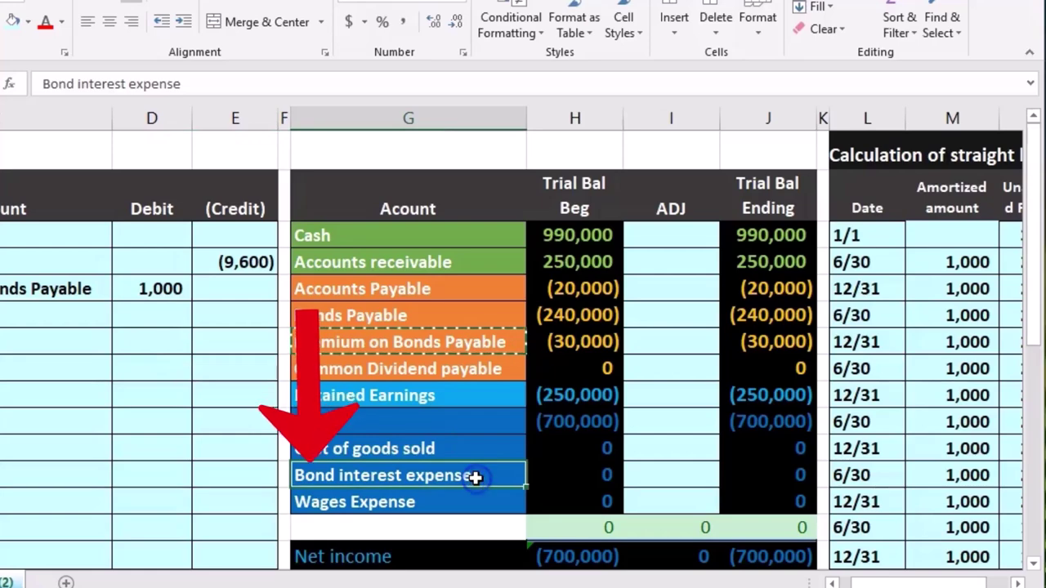
right_click(474, 477)
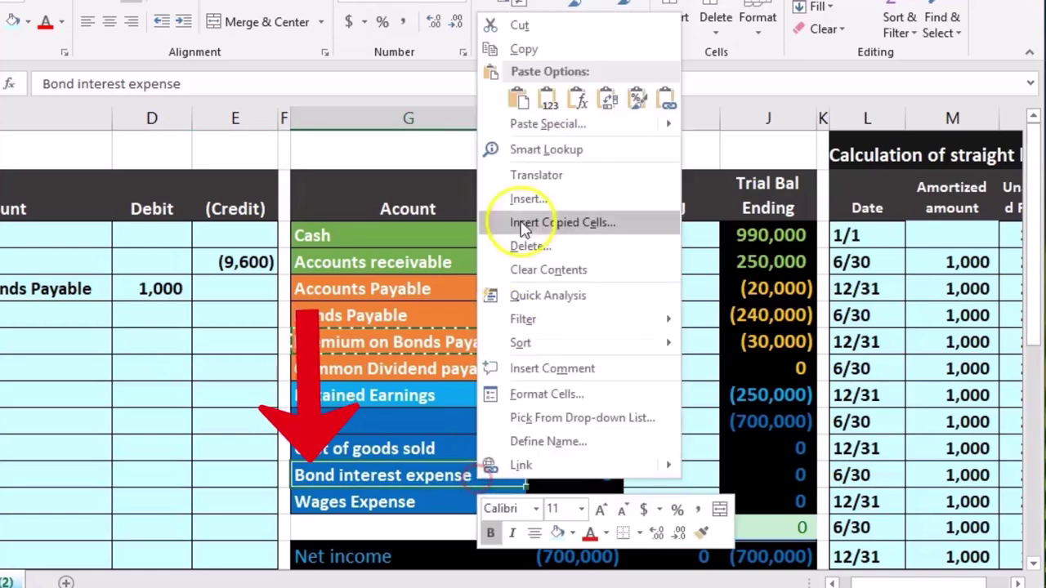
click(539, 46)
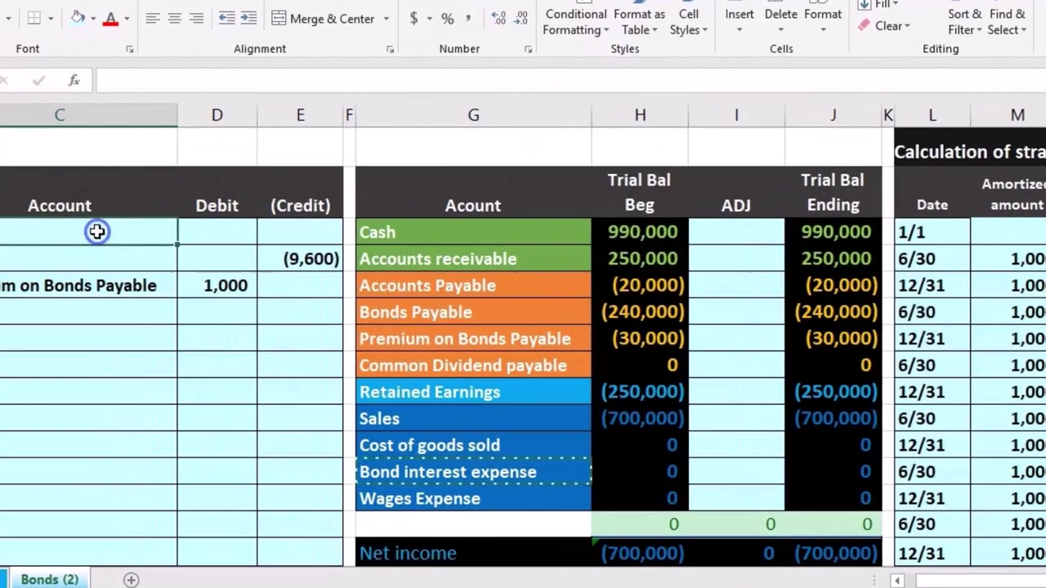
click(36, 236)
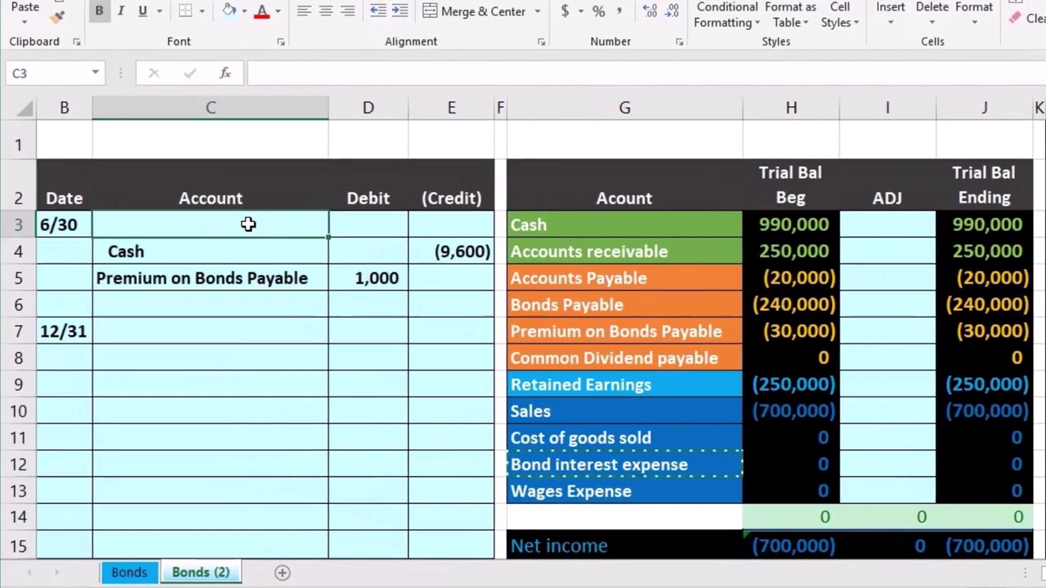
right_click(249, 224)
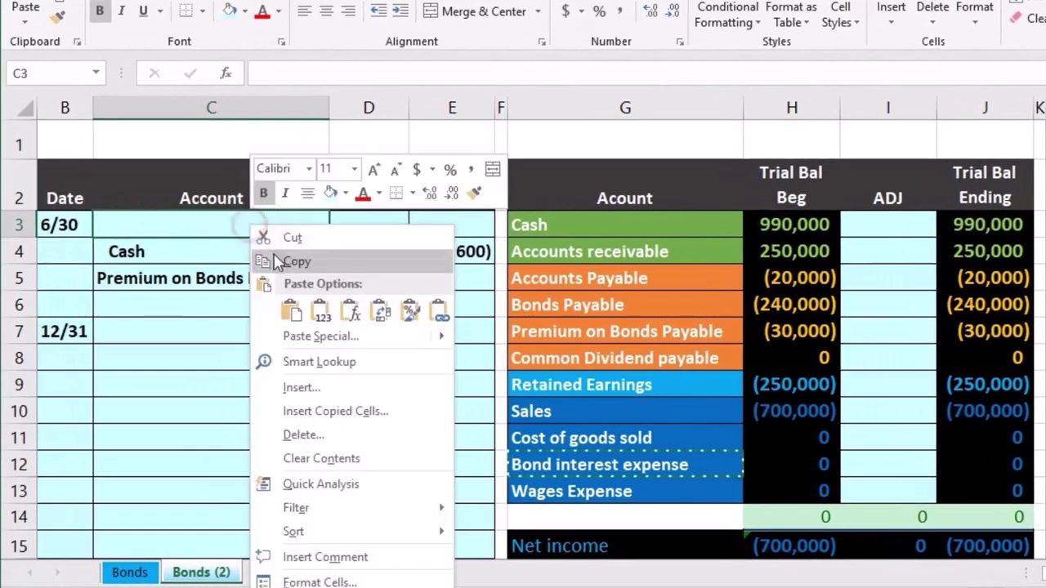
click(316, 314)
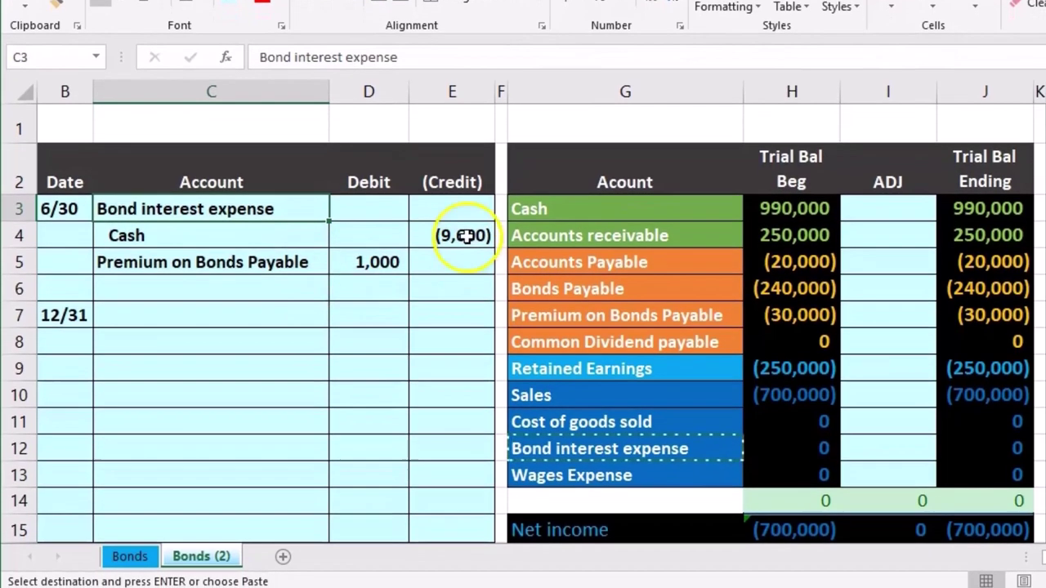
Step: Calculate the Bond interest expense debit in D3 as the negative sum of the other entry amounts, -SUM(D4:E5)
drag(463, 236, 385, 250)
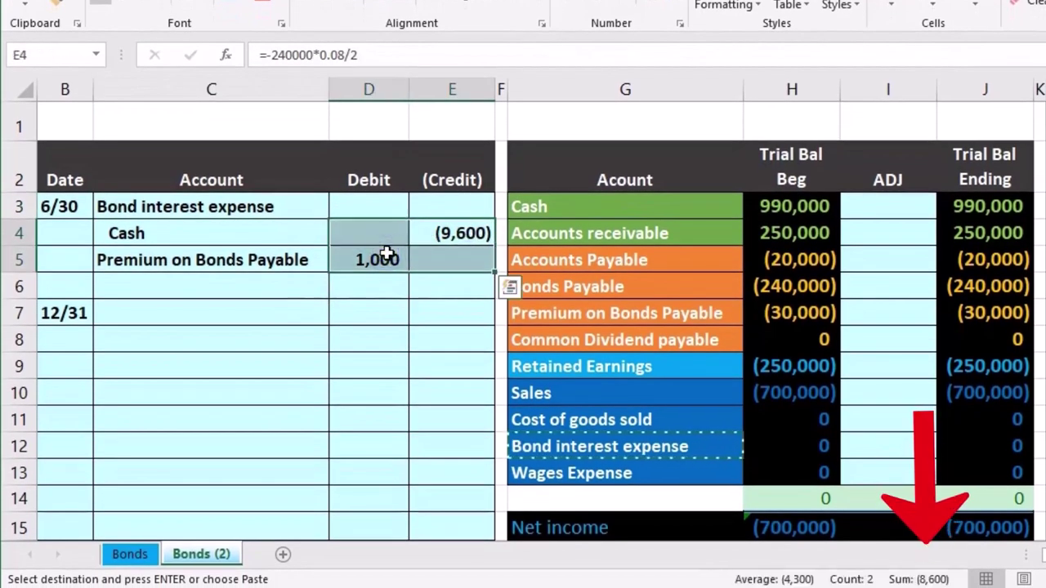
click(387, 205)
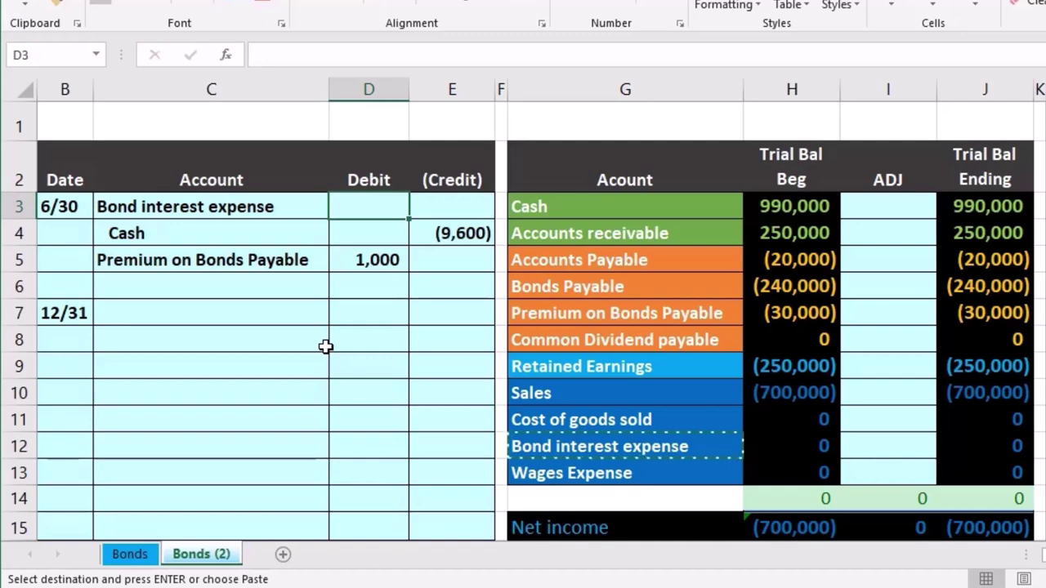
text(-sum)
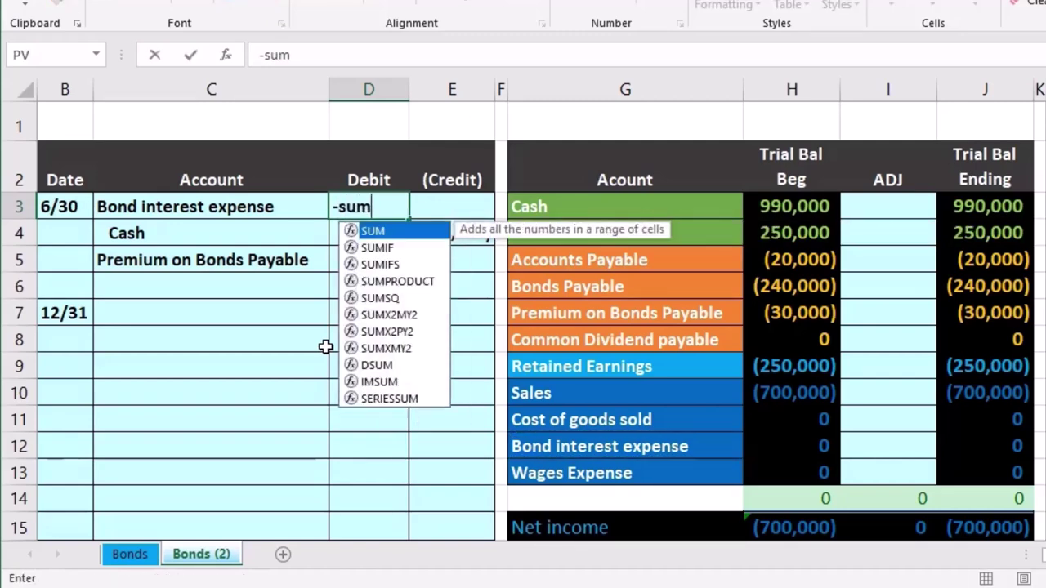
double_click(372, 234)
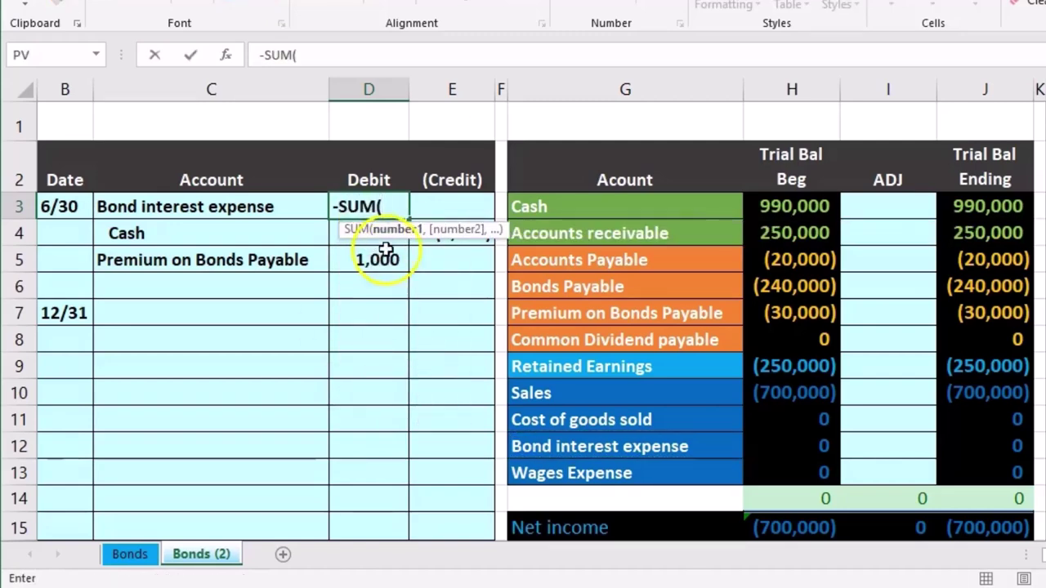
drag(446, 263, 387, 259)
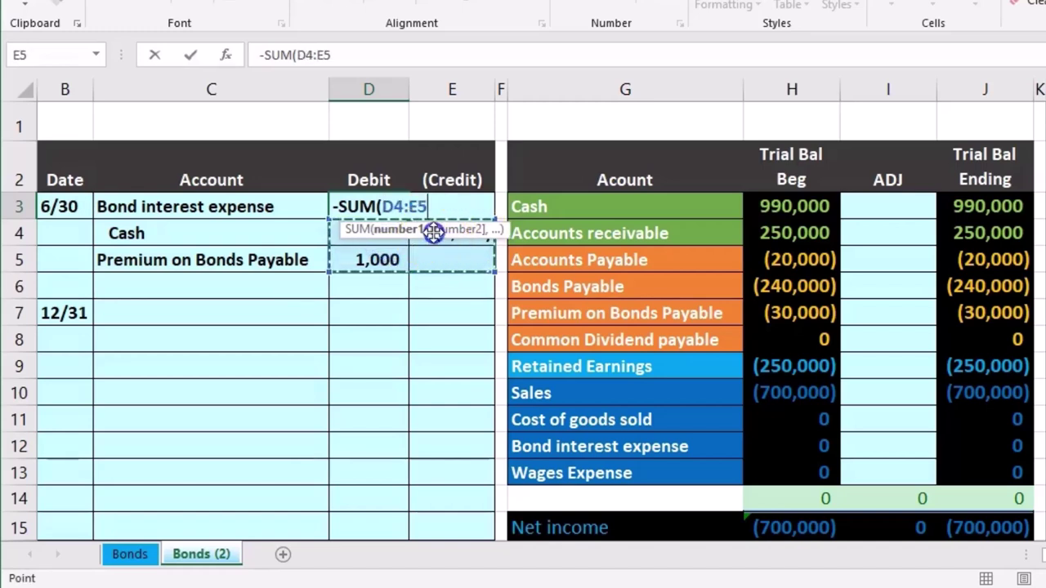
drag(433, 232, 535, 179)
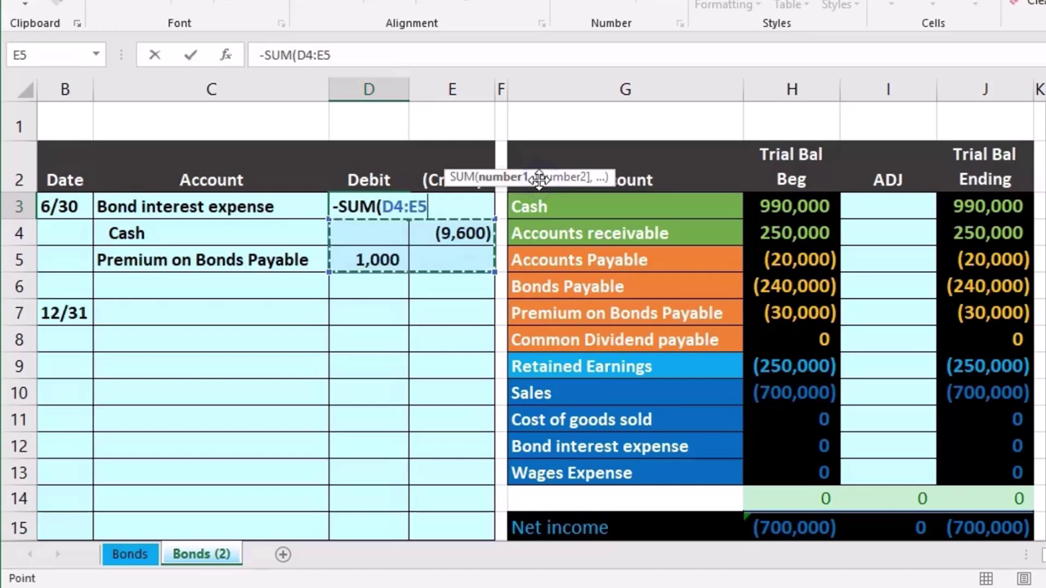
key(Return)
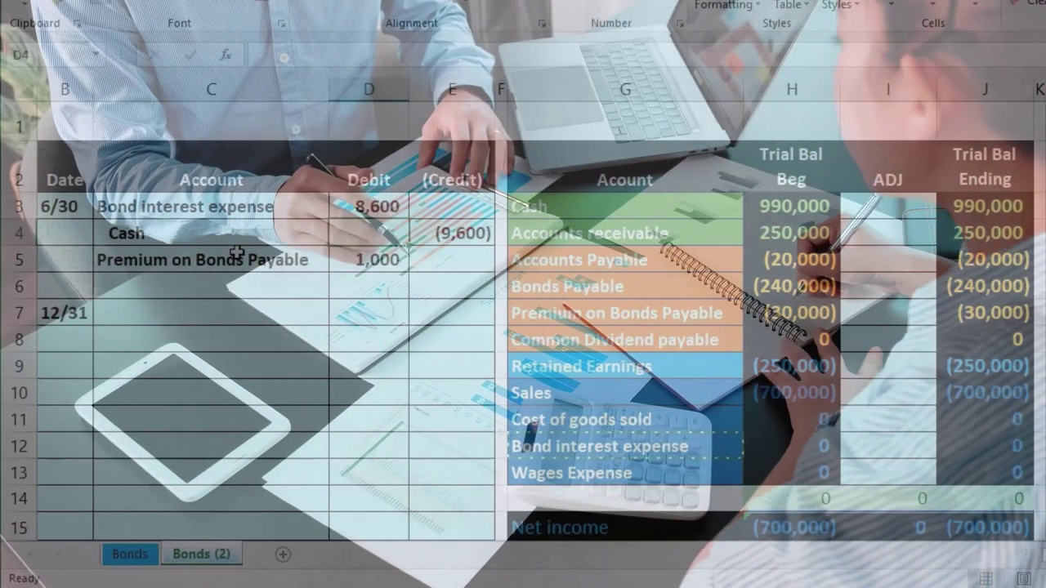
Step: Review the Bond interest expense and Premium on Bonds Payable lines of the 6/30 journal entry
click(239, 214)
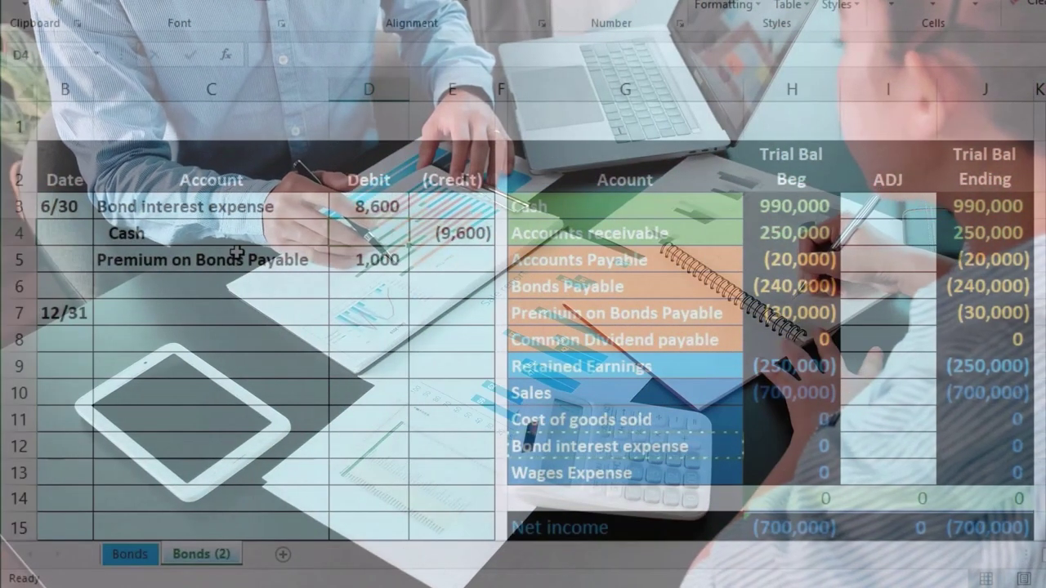
drag(239, 222, 422, 229)
drag(320, 208, 369, 207)
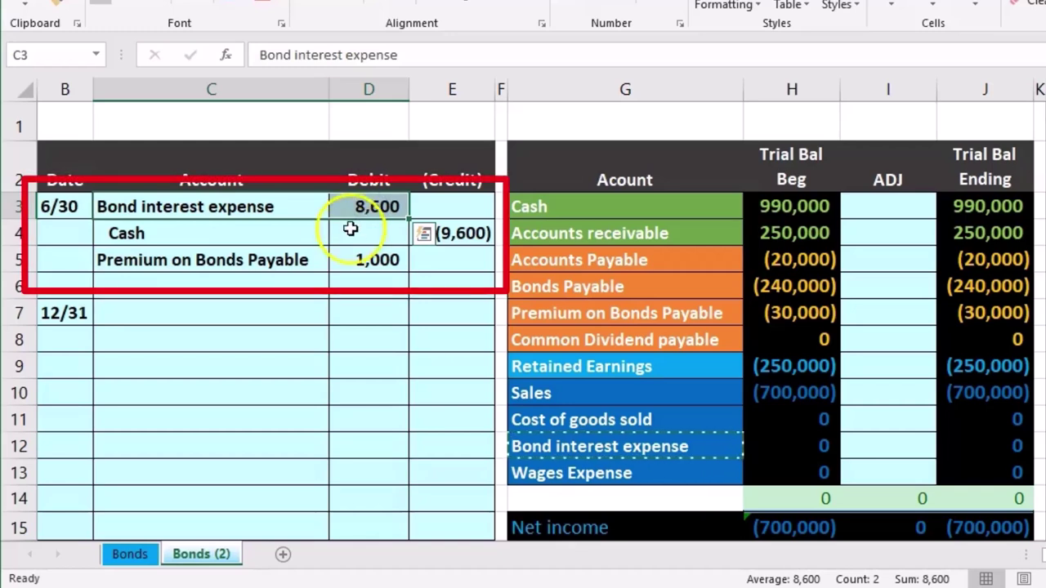
drag(295, 269, 346, 272)
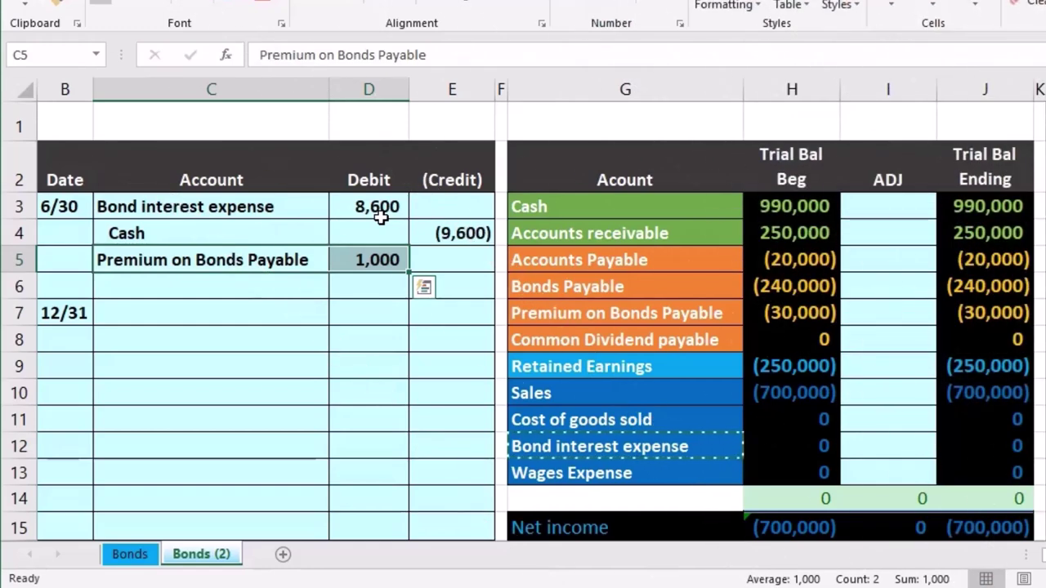
Step: Post the 6/30 Bond interest expense debit to that account's trial balance adjustment in I12, using =D3
drag(300, 207, 347, 208)
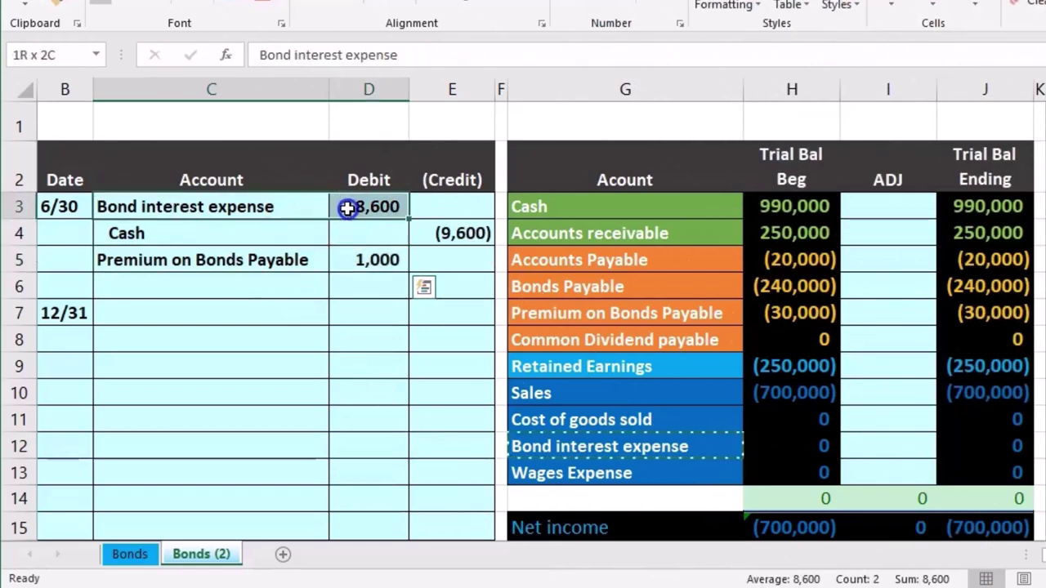
drag(678, 448, 817, 444)
click(885, 446)
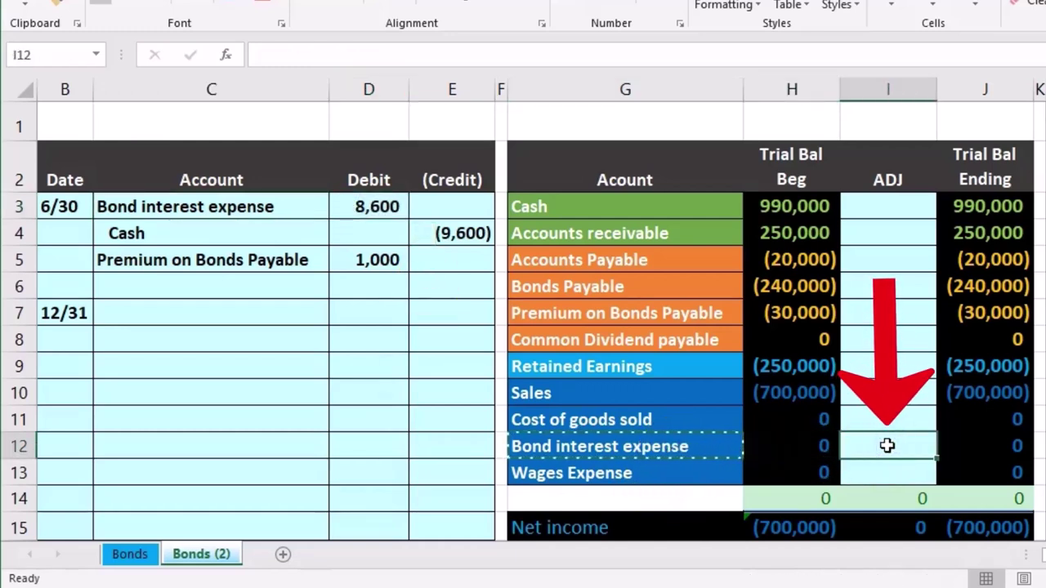
text(=)
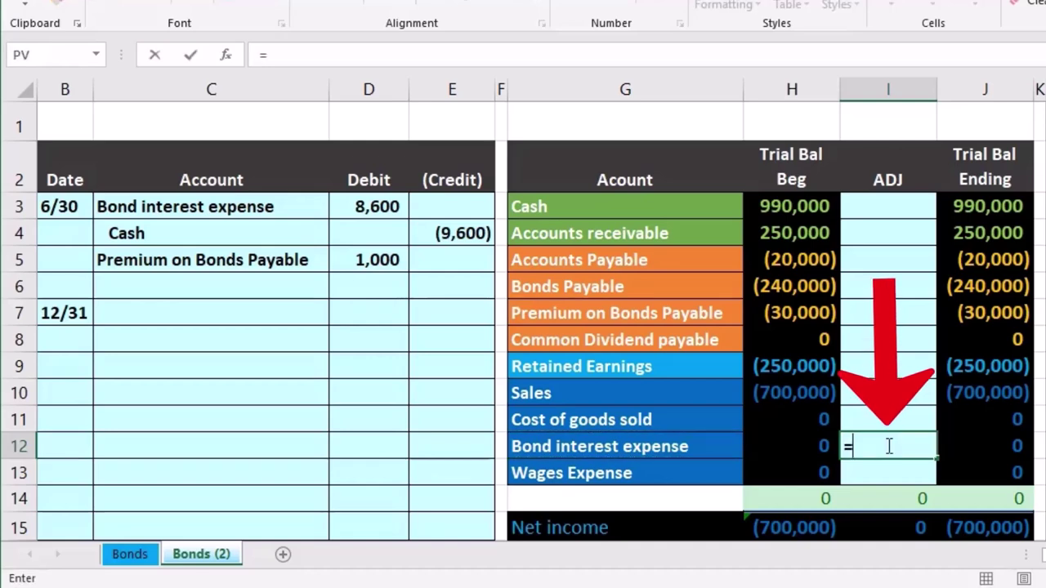
click(379, 209)
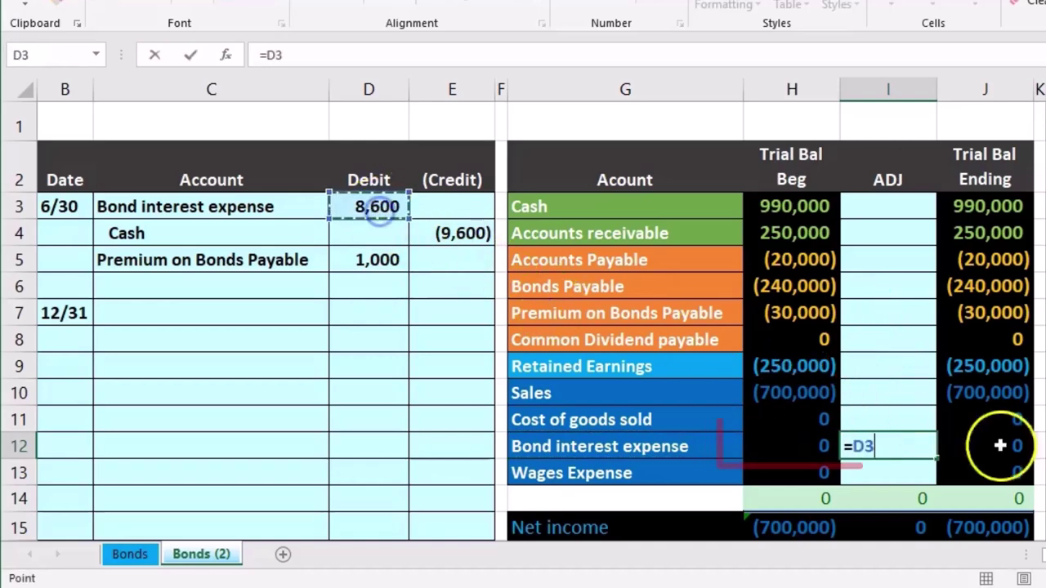
key(Return)
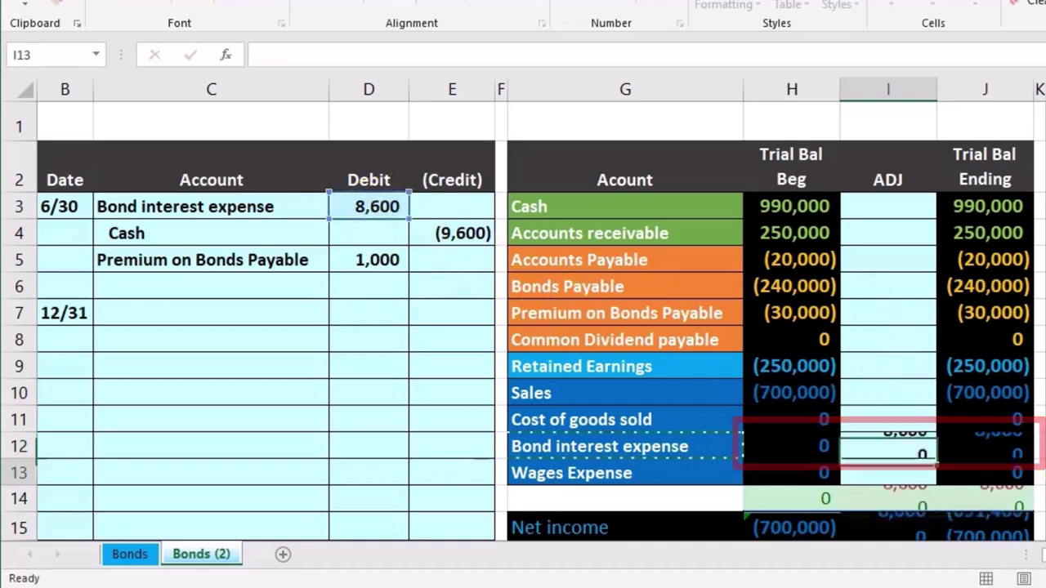
click(1021, 495)
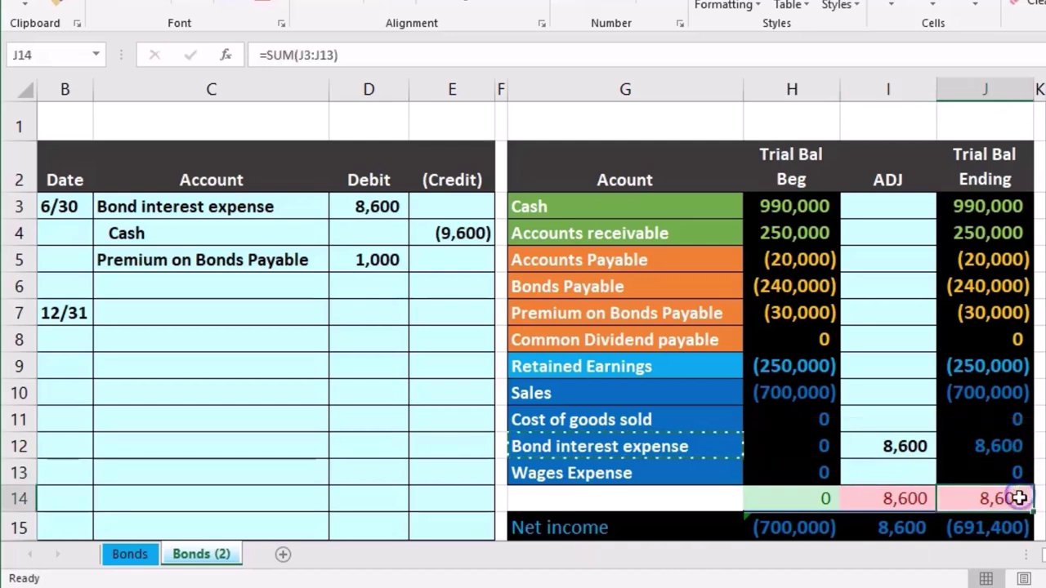
click(994, 529)
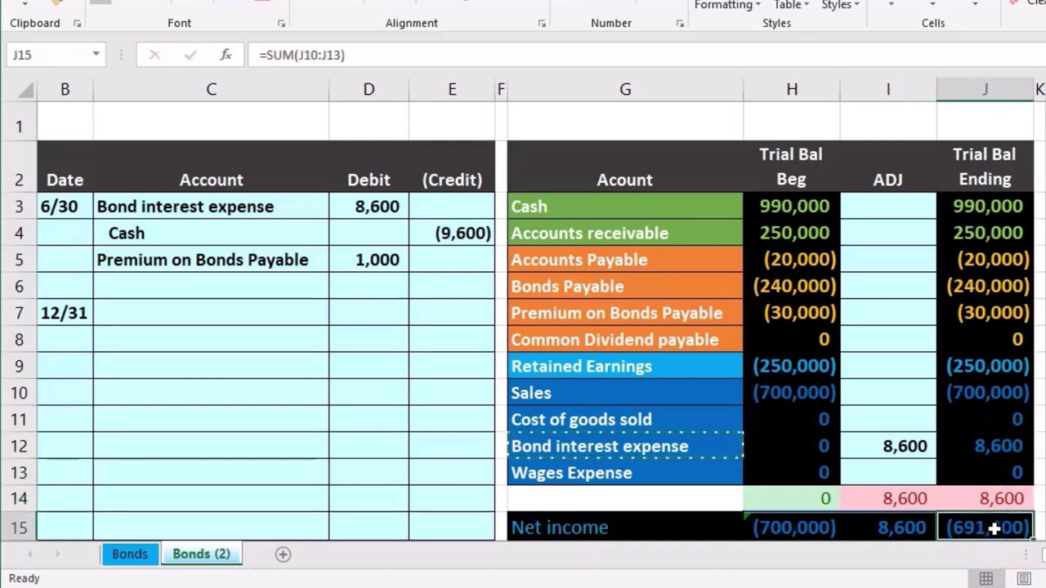
Step: Post the 6/30 Cash credit to the Cash adjustment in I3 of the trial balance, using =E4
drag(250, 233, 464, 235)
click(891, 205)
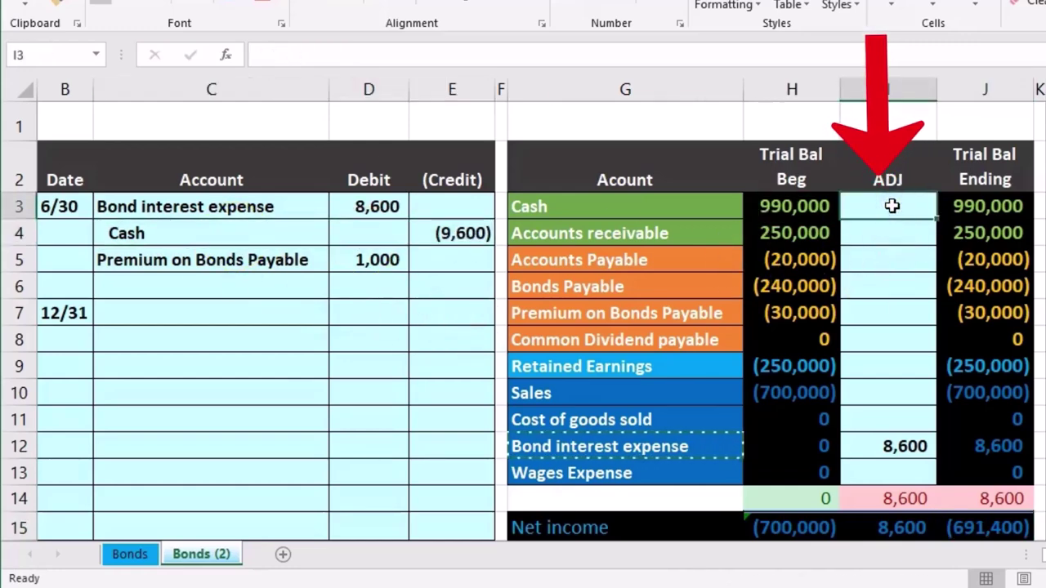
text(=)
click(472, 234)
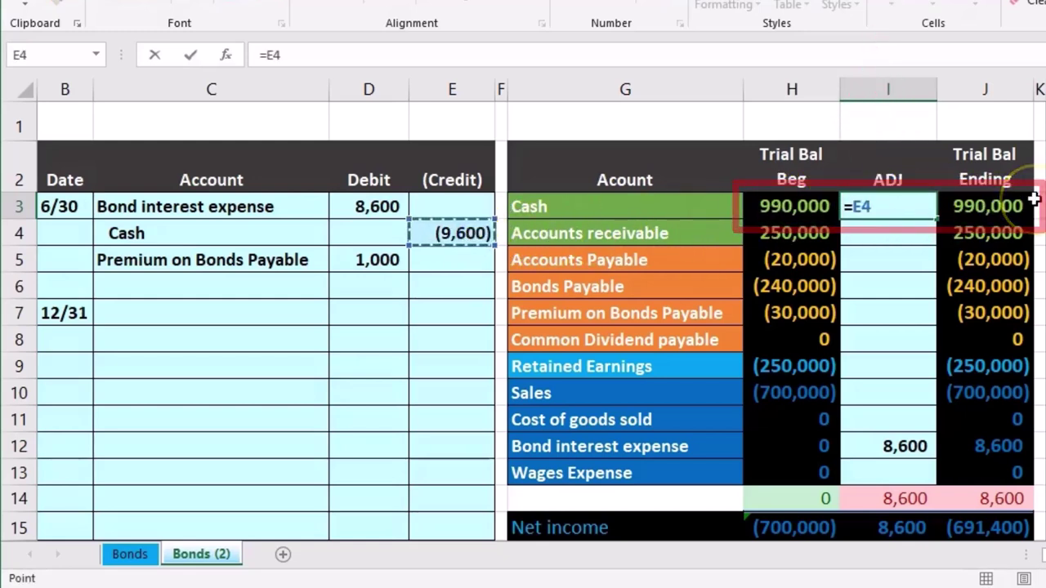
key(Return)
click(887, 248)
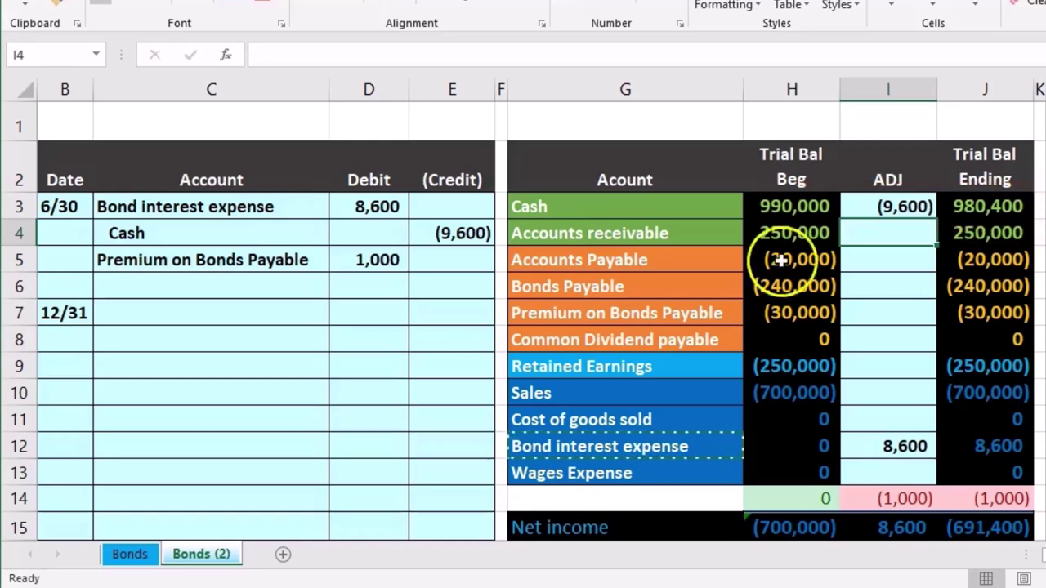
Step: Post the 6/30 Premium on Bonds Payable debit to that account's trial balance adjustment in I7, using =D5
drag(278, 253, 407, 258)
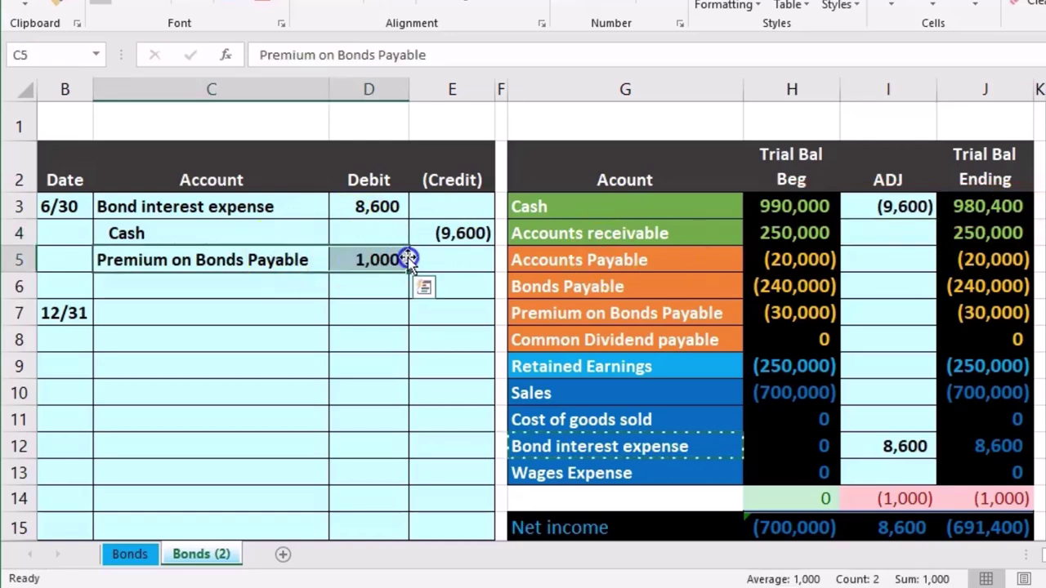
click(659, 310)
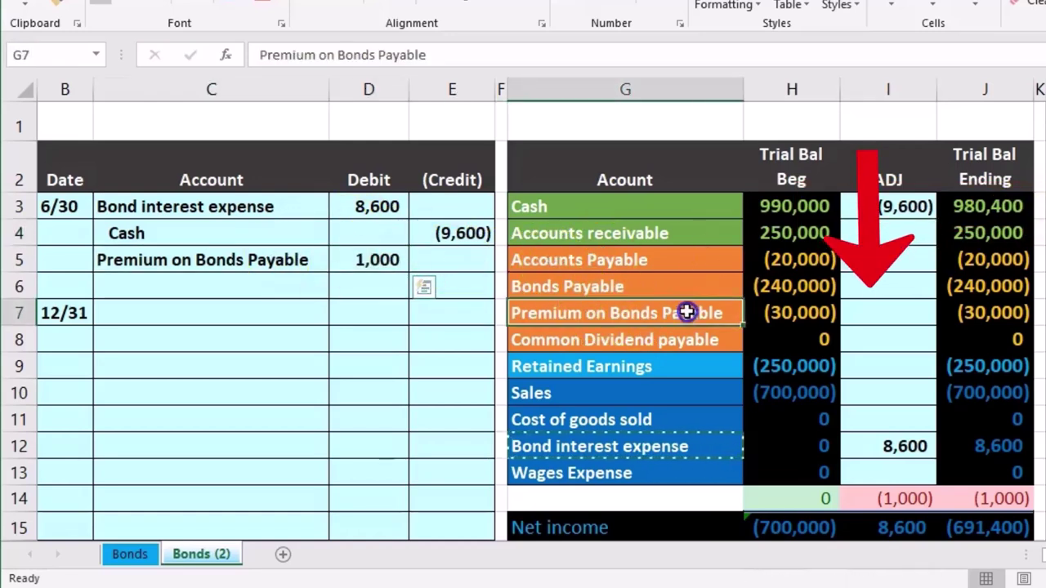
click(887, 310)
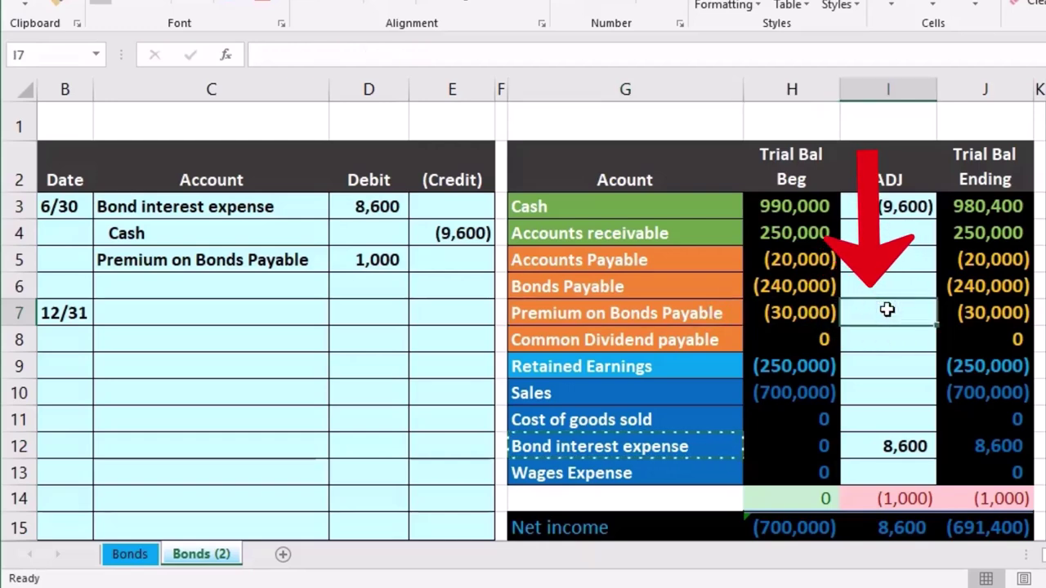
text(=)
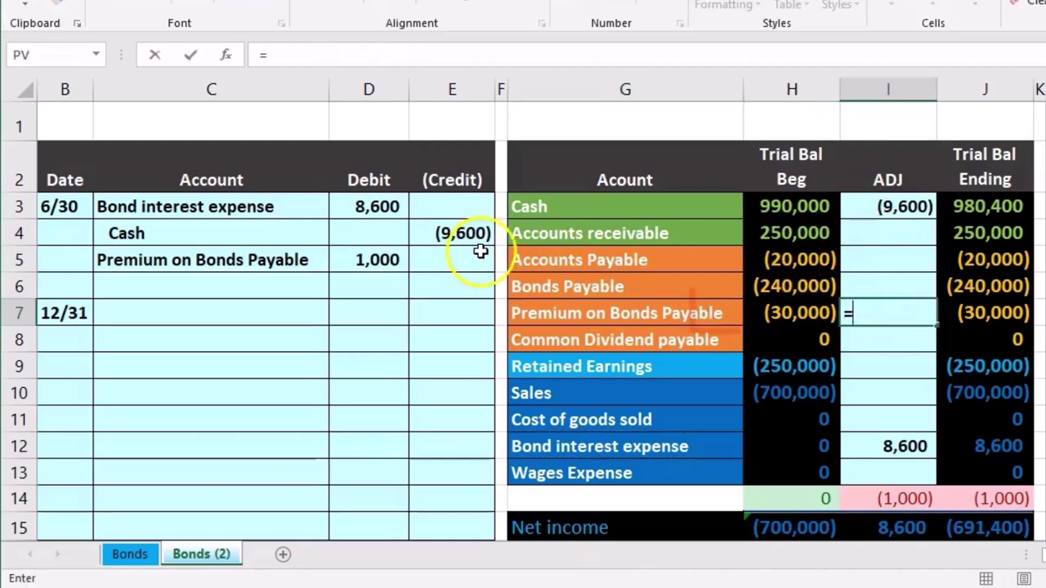
click(384, 259)
key(Return)
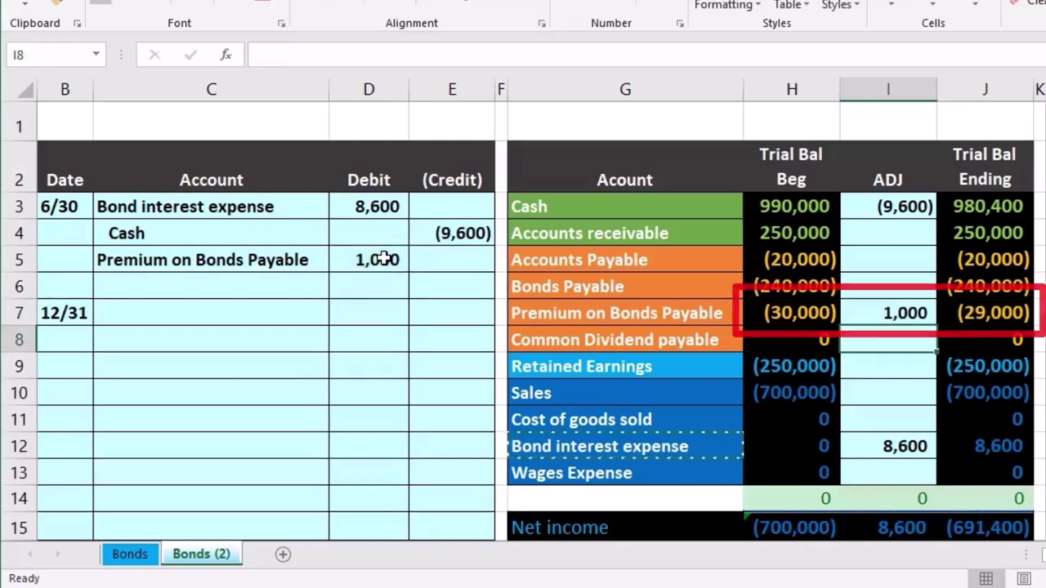
Step: Compare the ending Bonds Payable and premium balances with the first 6/30 unamortized premium and carrying value in the amortization table
click(1009, 314)
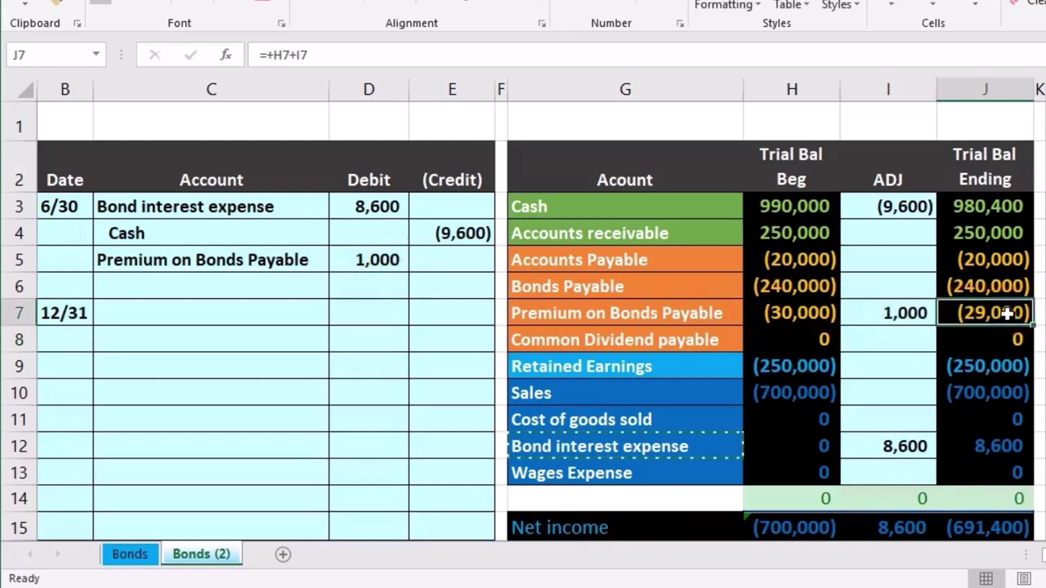
click(992, 283)
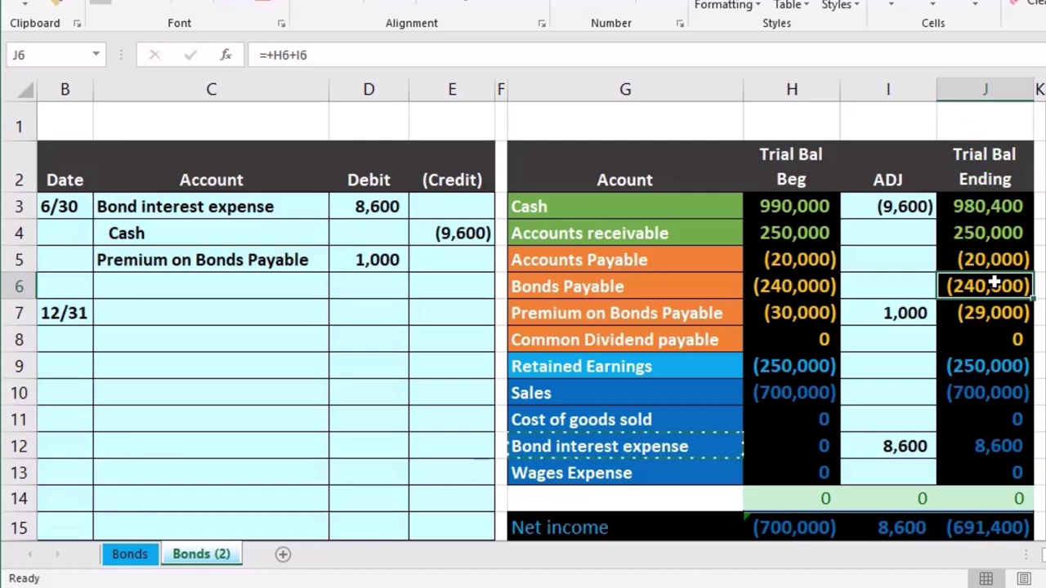
key(Right)
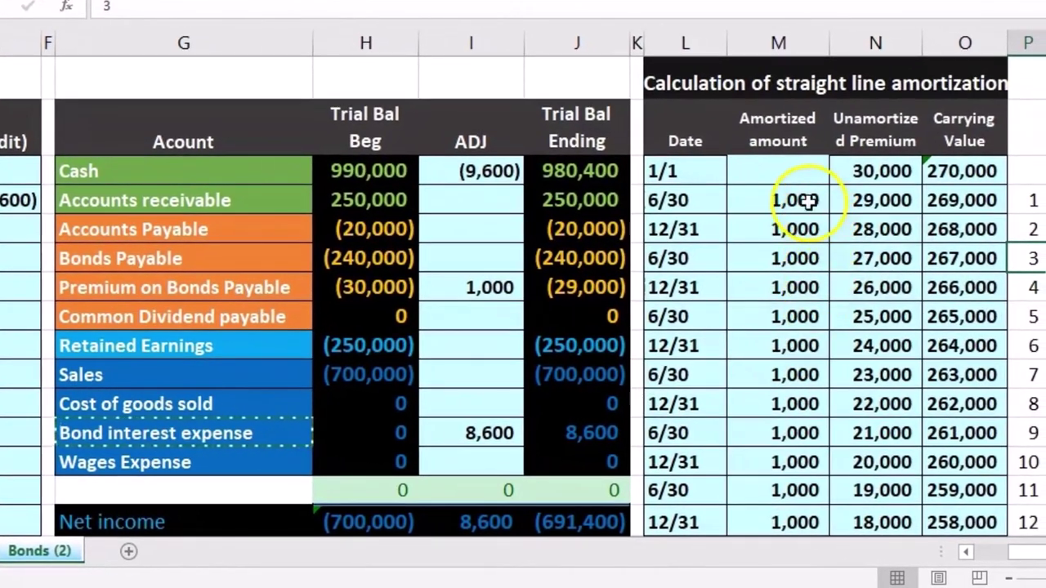
click(868, 201)
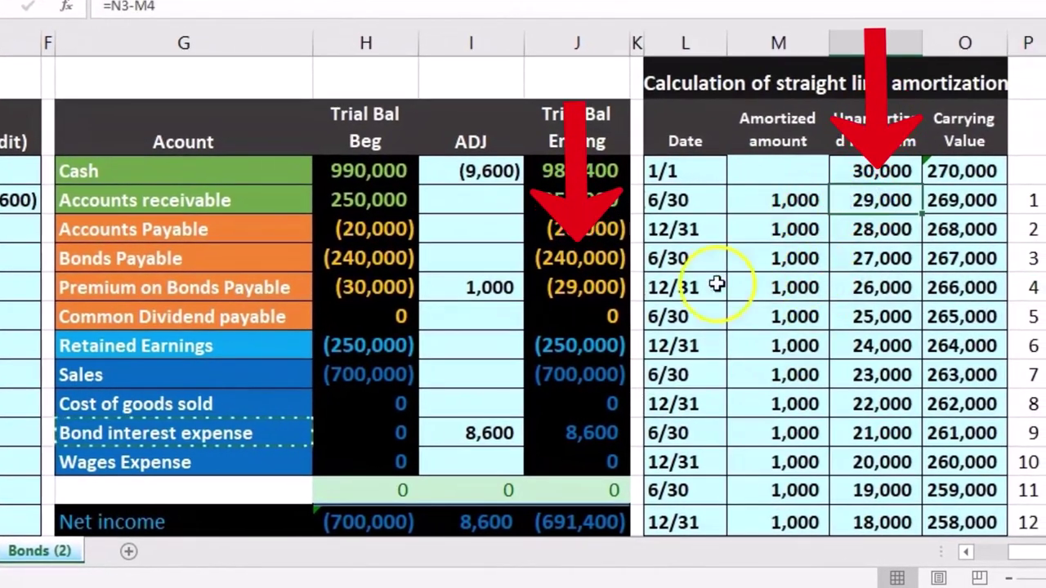
click(587, 292)
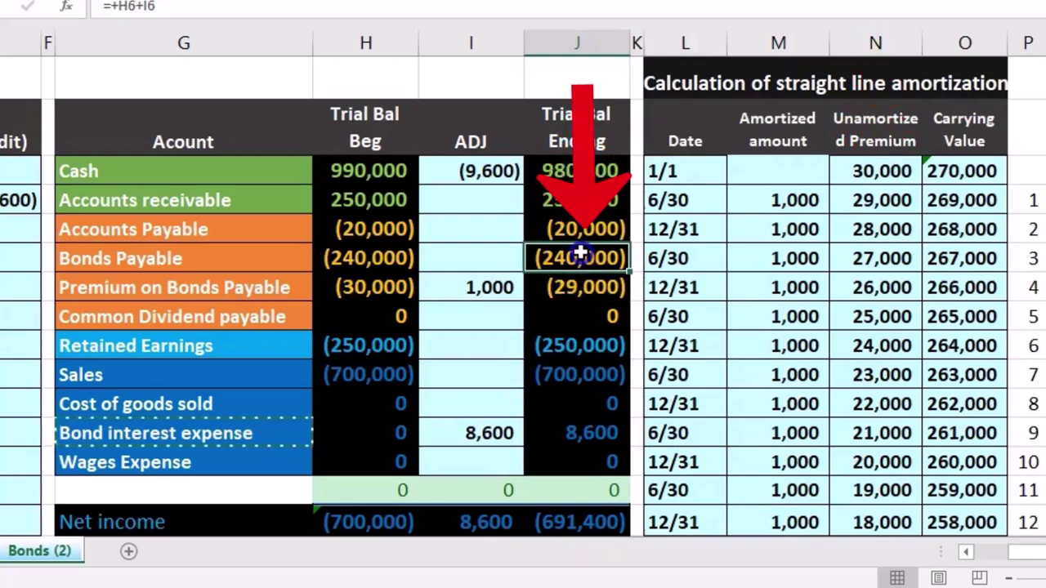
drag(578, 255, 578, 286)
click(858, 576)
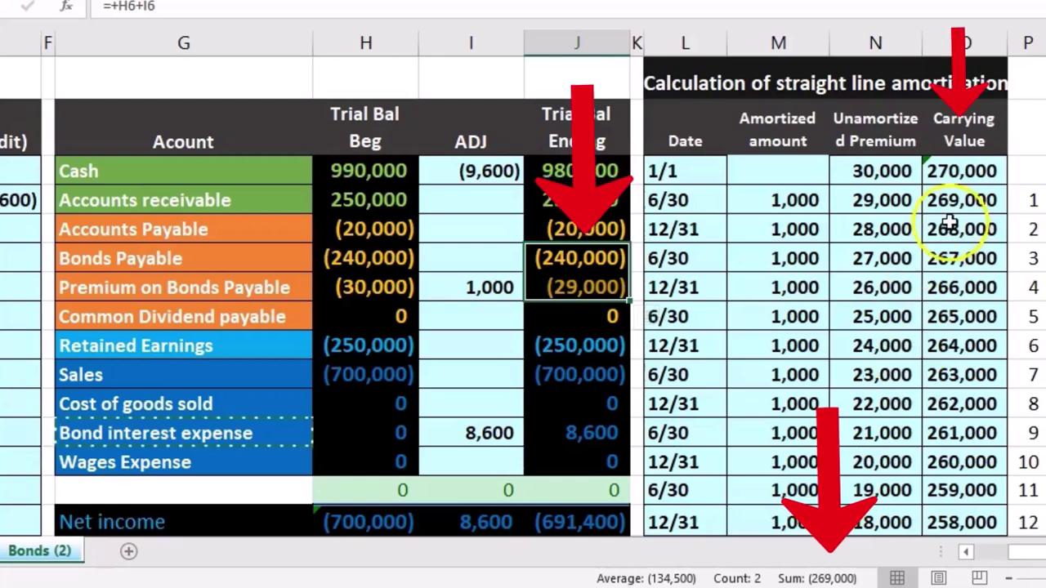
click(961, 199)
Step: Highlight the first 12/31 row of the amortization table, from date to carrying value, with a light green fill
drag(708, 229, 937, 228)
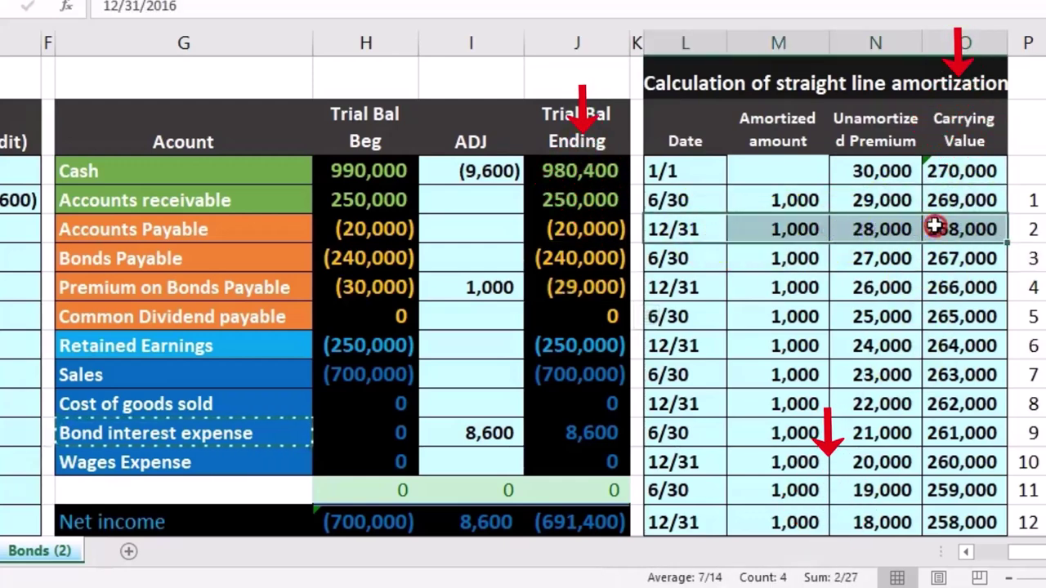
right_click(936, 228)
click(983, 192)
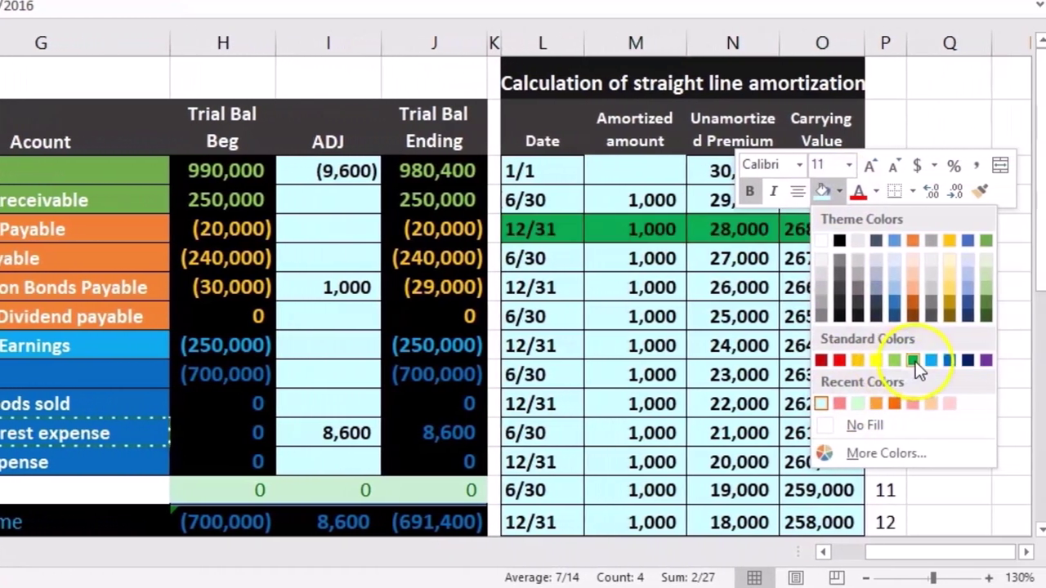
click(914, 360)
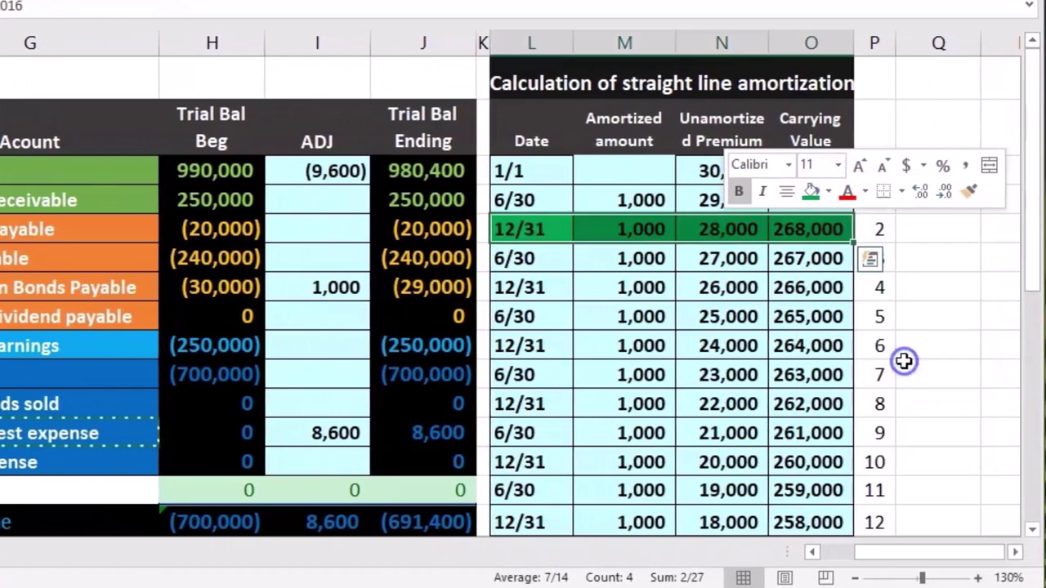
click(838, 191)
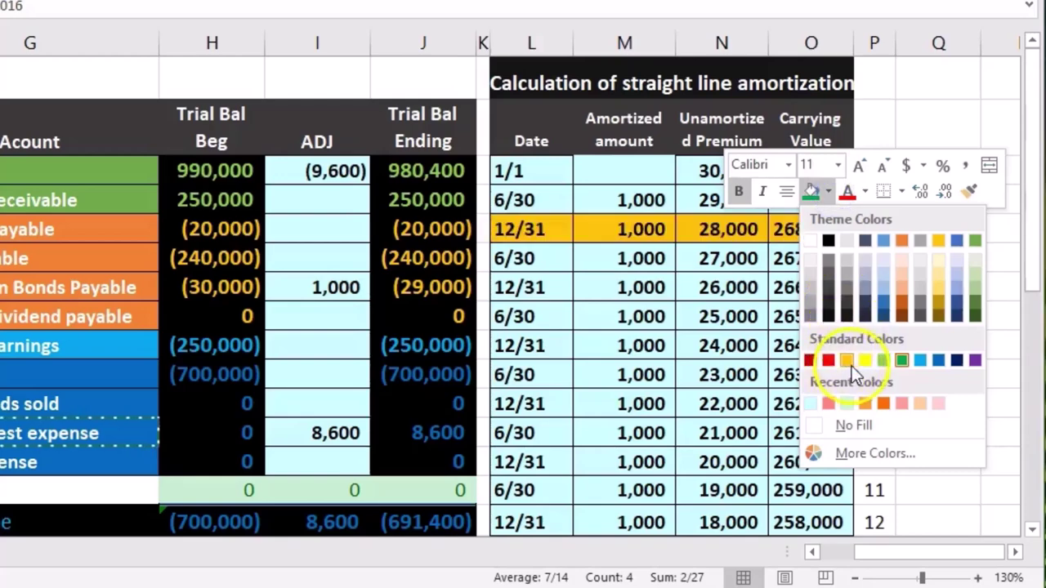
click(880, 365)
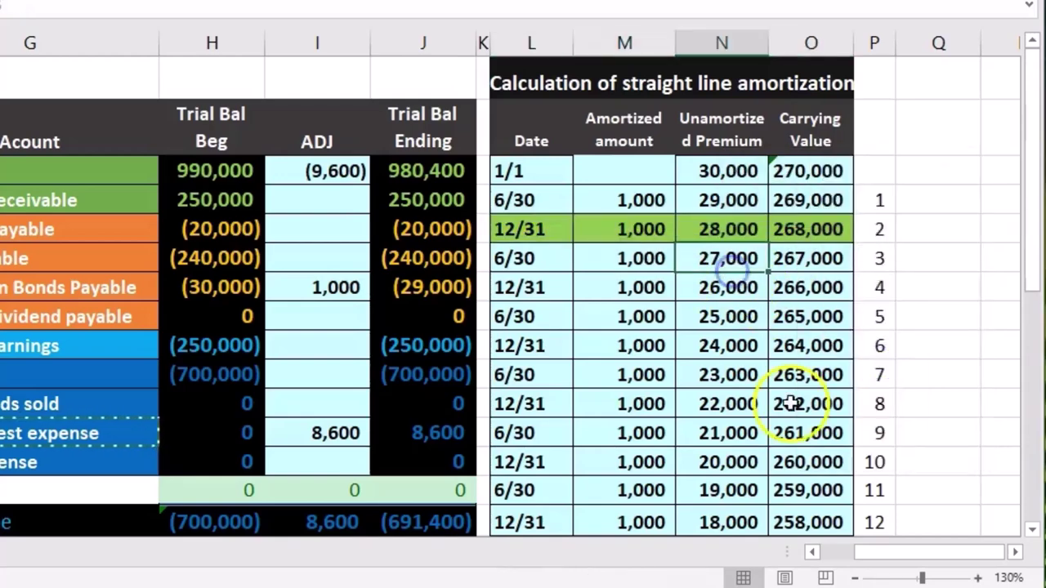
Step: Copy the Cash account name from the trial balance into C8 of the 12/31 entry as values only and indent it
drag(864, 553, 831, 556)
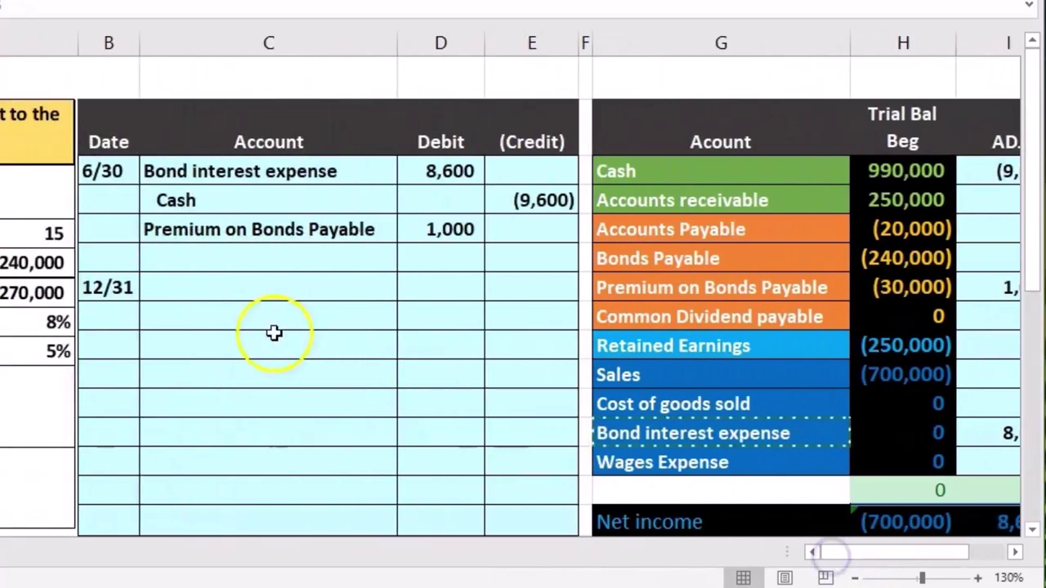
click(229, 293)
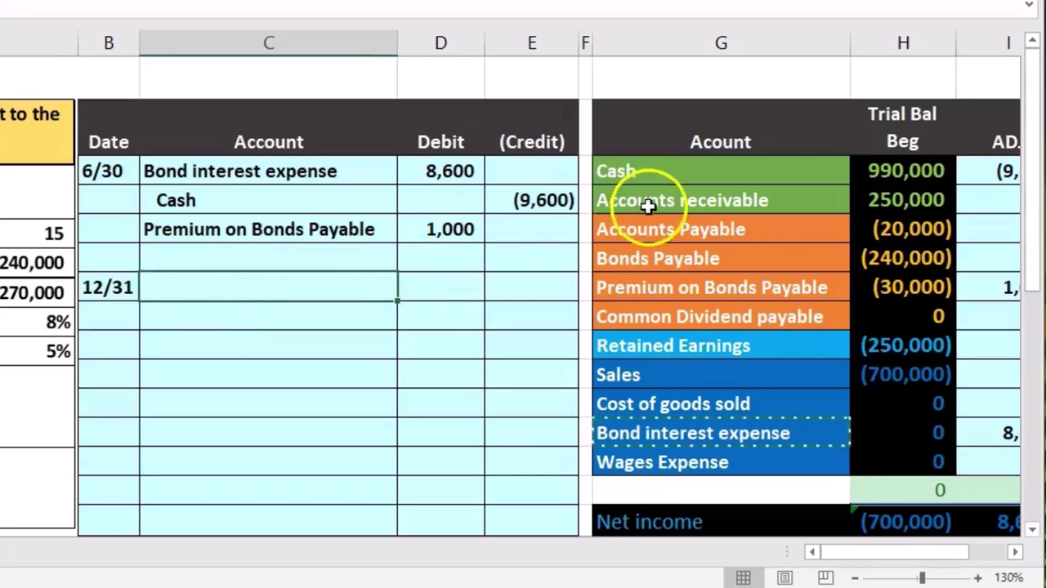
right_click(661, 169)
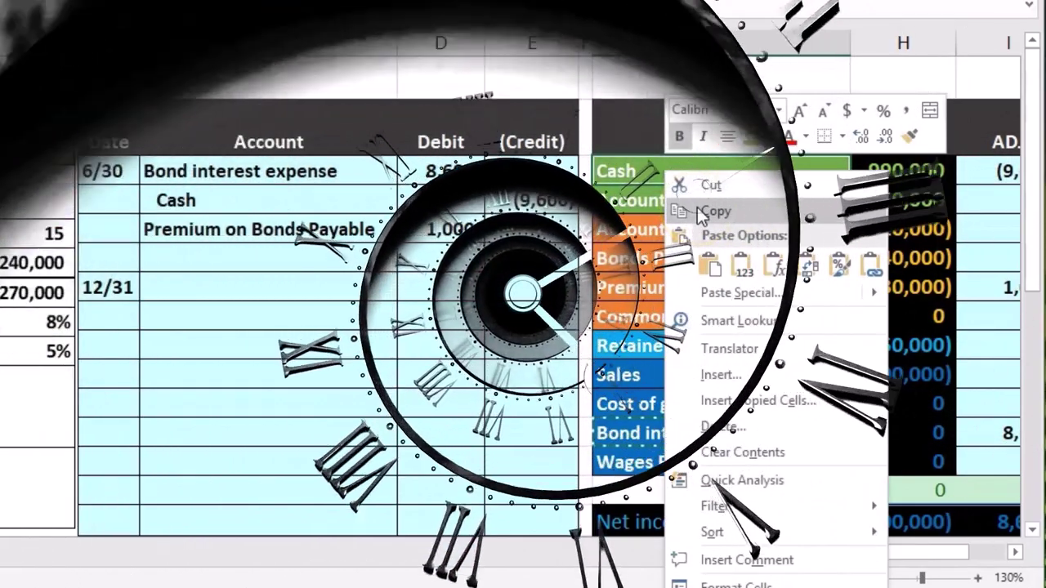
click(701, 211)
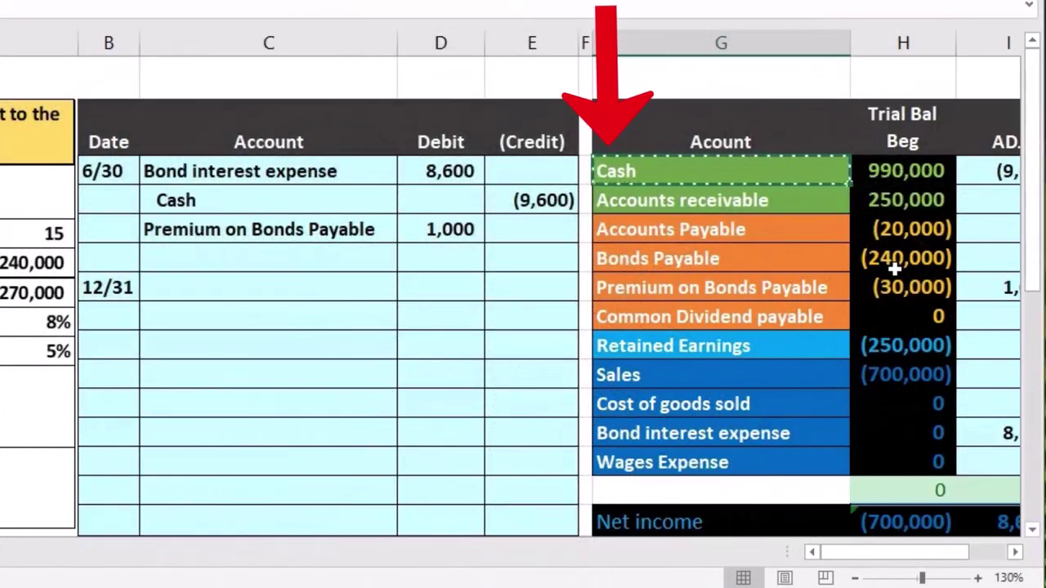
click(549, 298)
click(182, 313)
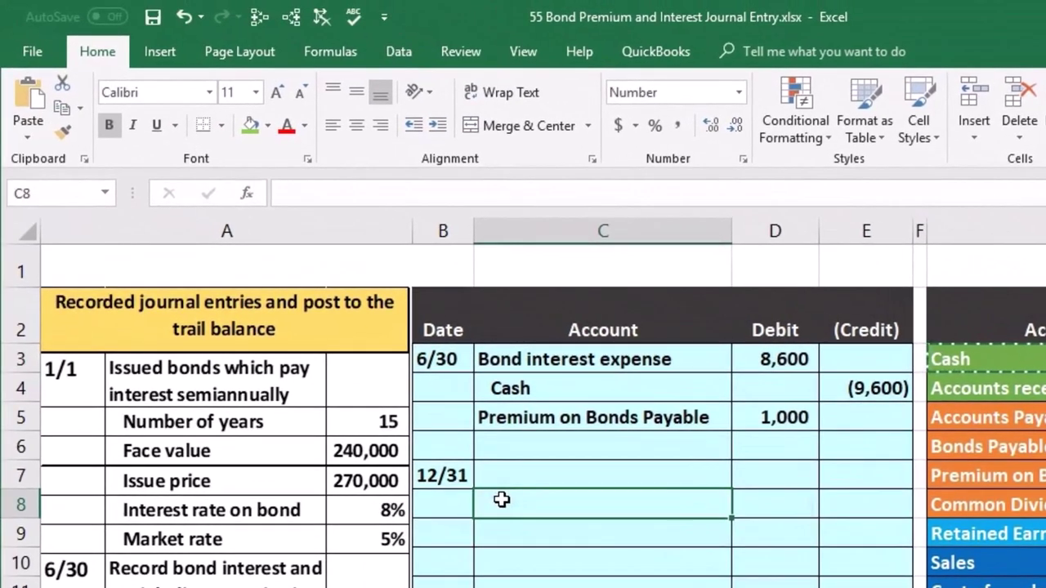
right_click(460, 476)
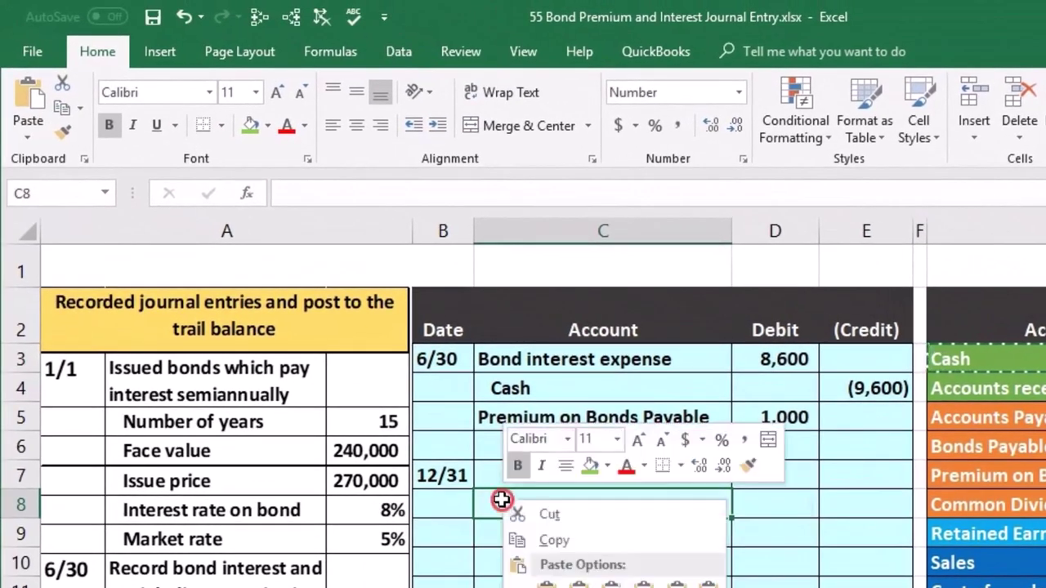
click(573, 582)
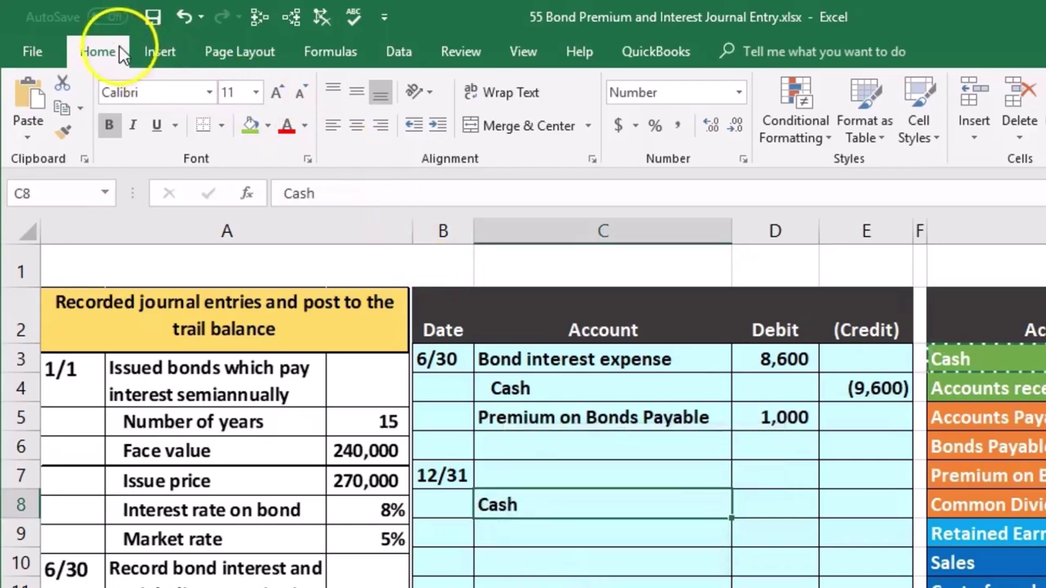
click(438, 126)
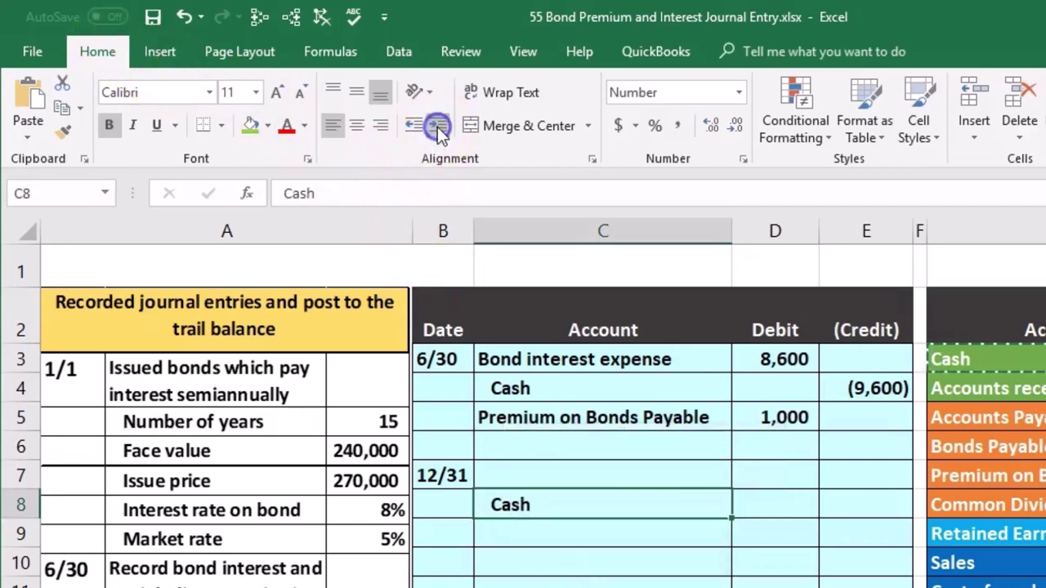
click(844, 506)
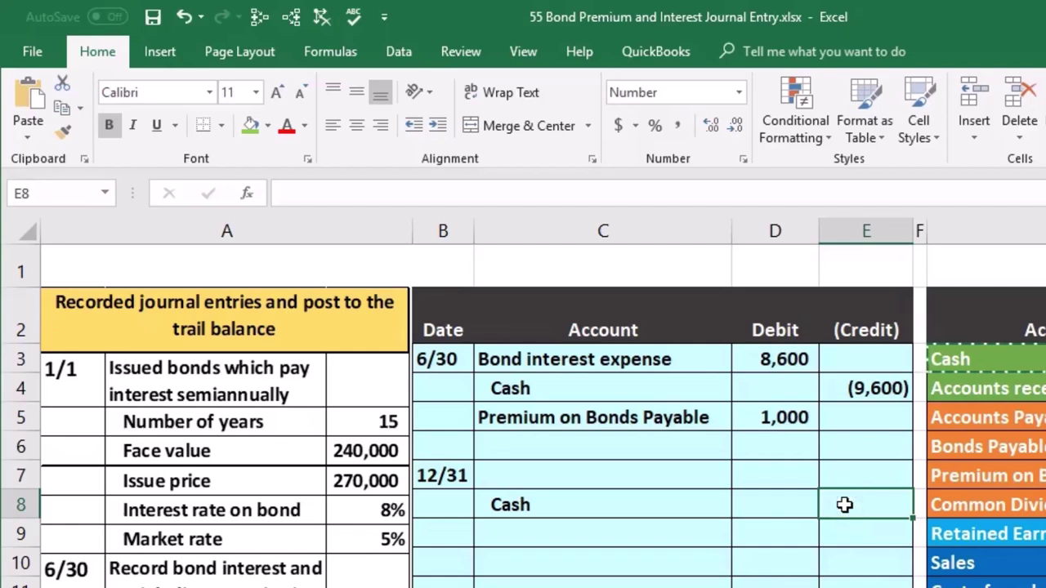
Step: Enter the 12/31 Cash credit in E8 as -240000*.08/2
text(-24)
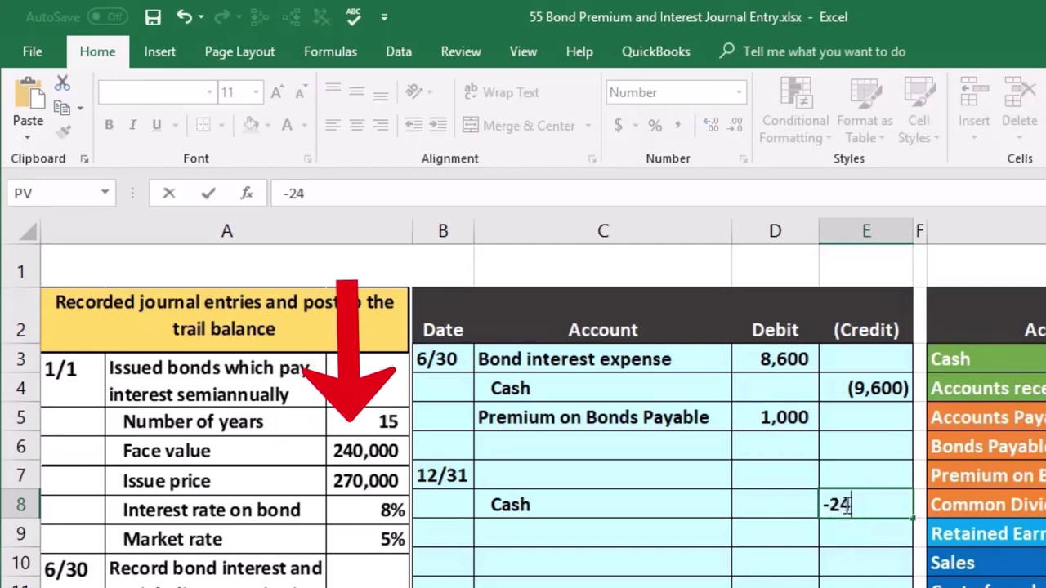
text(0000)
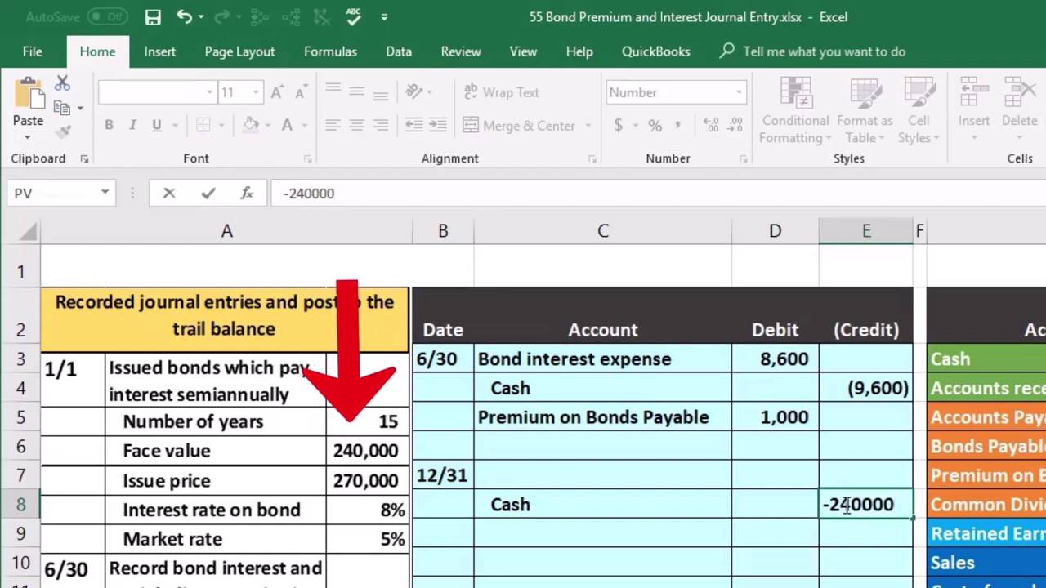
text(*.08/2)
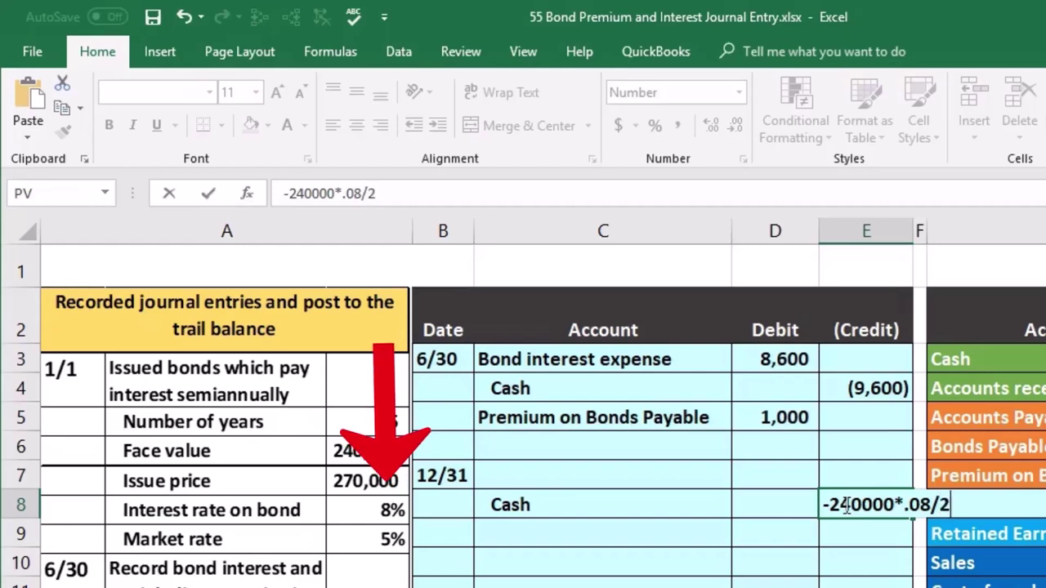
key(Return)
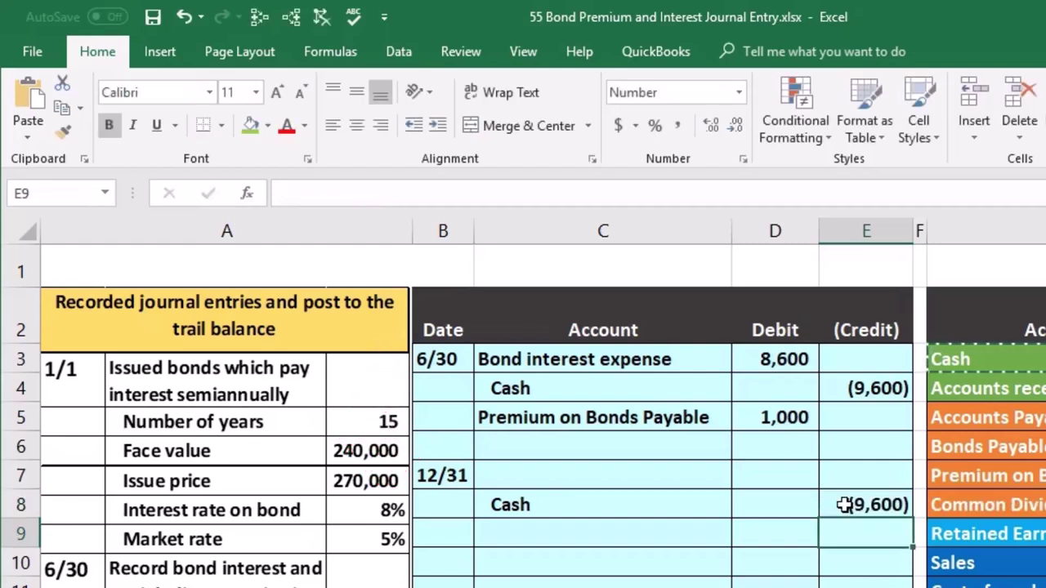
Step: Copy the Premium on Bonds Payable account name from C5 into C9 of the 12/31 entry as values only
click(659, 419)
right_click(659, 419)
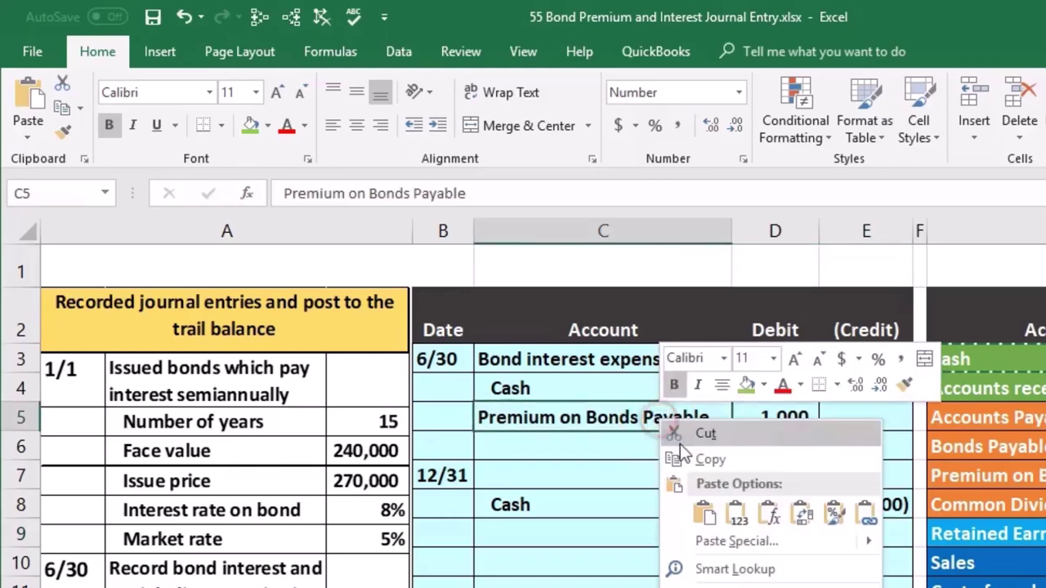
click(685, 460)
right_click(577, 533)
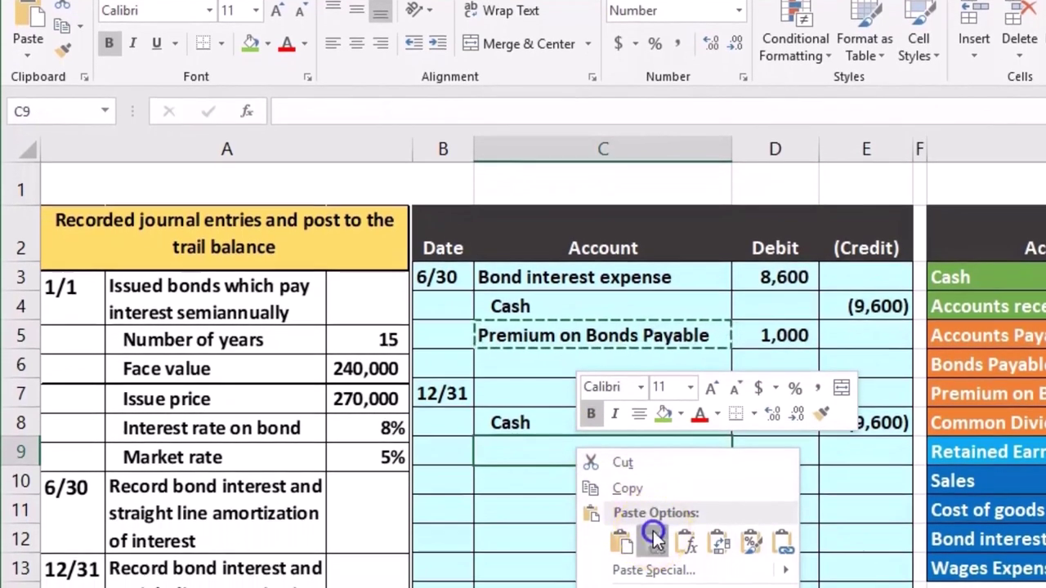
click(654, 537)
Step: Link the 12/31 Premium on Bonds Payable debit in D9 to the first 12/31 amortized amount, using =M5
click(793, 455)
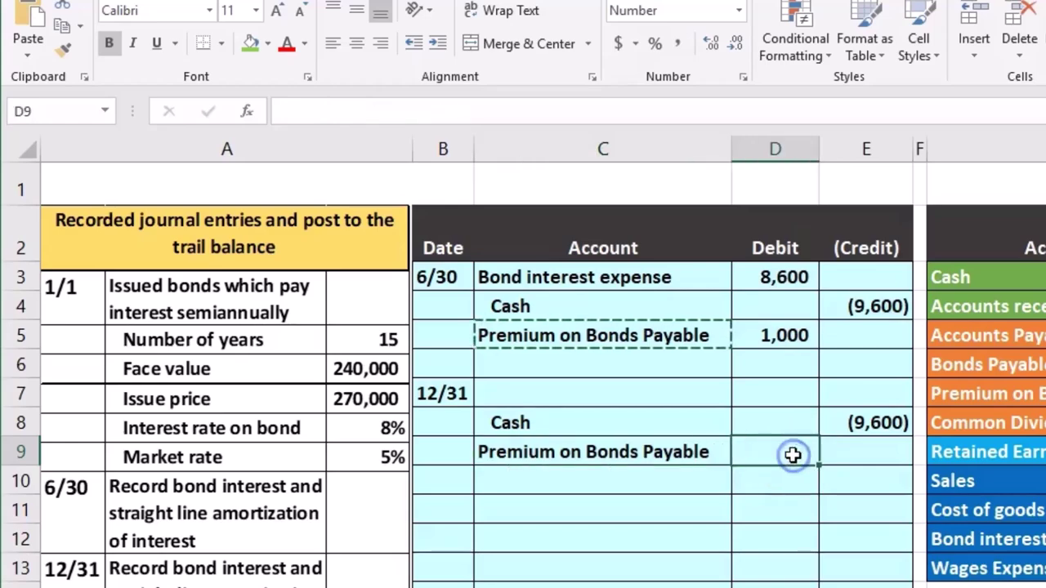
text(=)
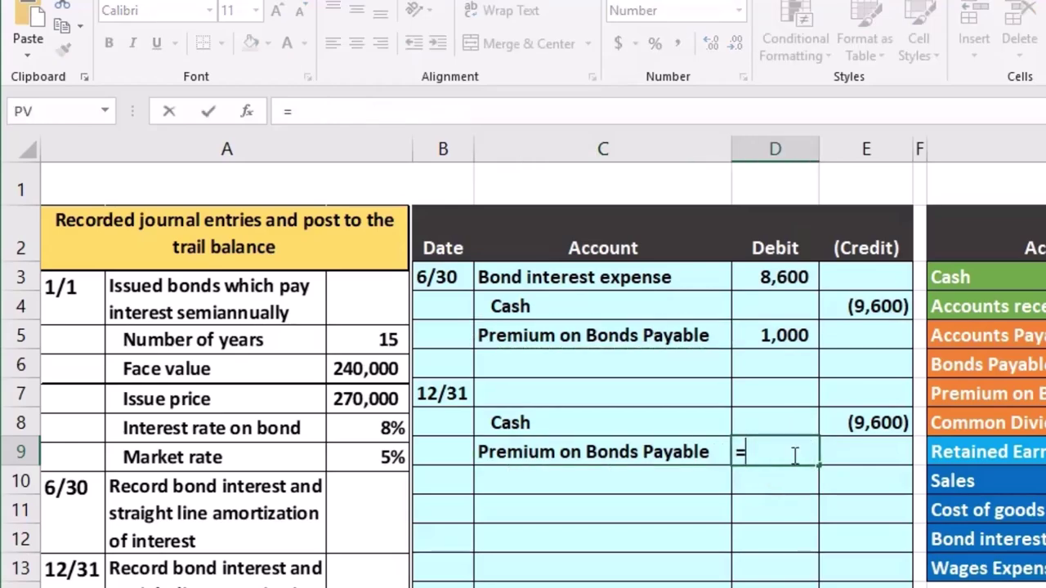
click(922, 452)
key(Right)
key(Right)
key(Up)
key(Up)
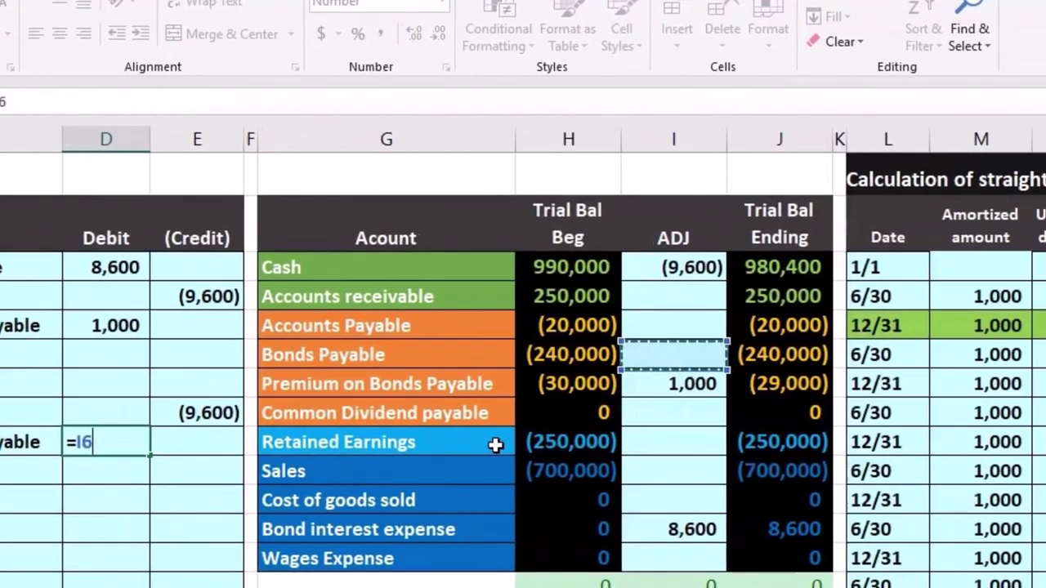
key(Up)
key(Right)
key(Right)
key(Right)
key(Up)
key(Right)
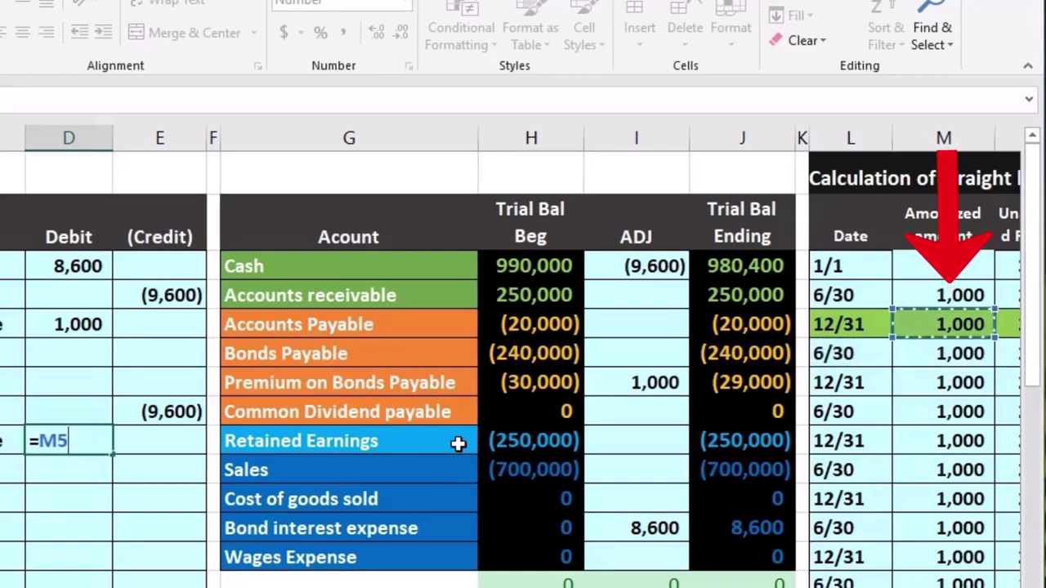
key(Return)
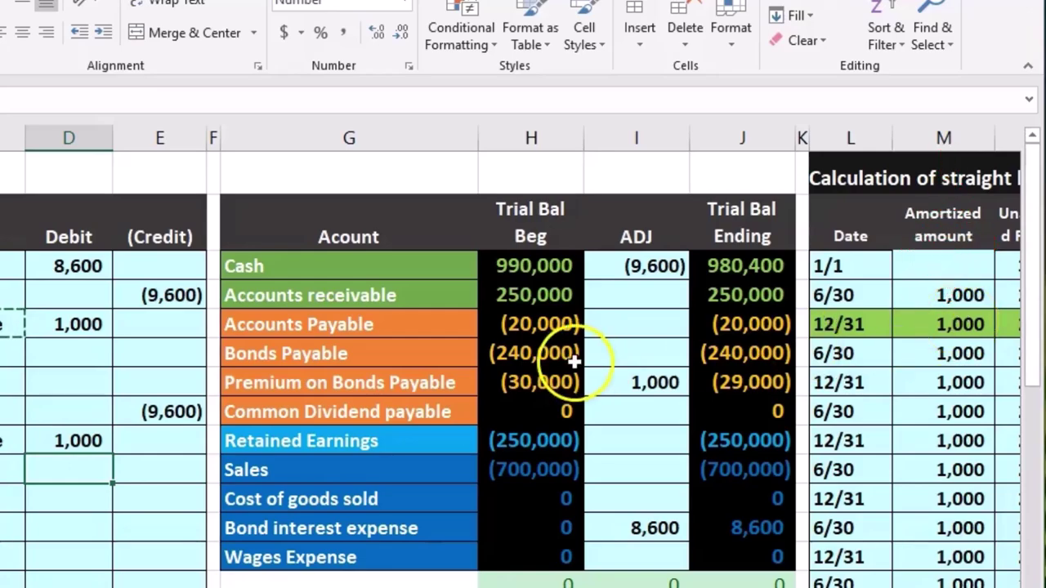
Step: Copy the Bond interest expense account name from the trial balance into C7 of the 12/31 entry as values only
click(369, 528)
right_click(373, 528)
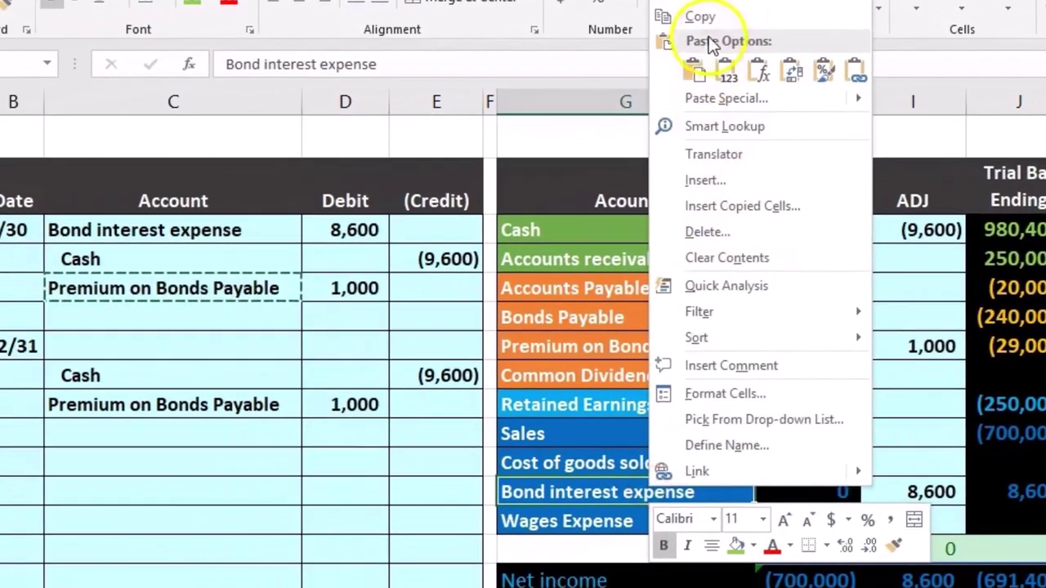
click(700, 16)
right_click(187, 347)
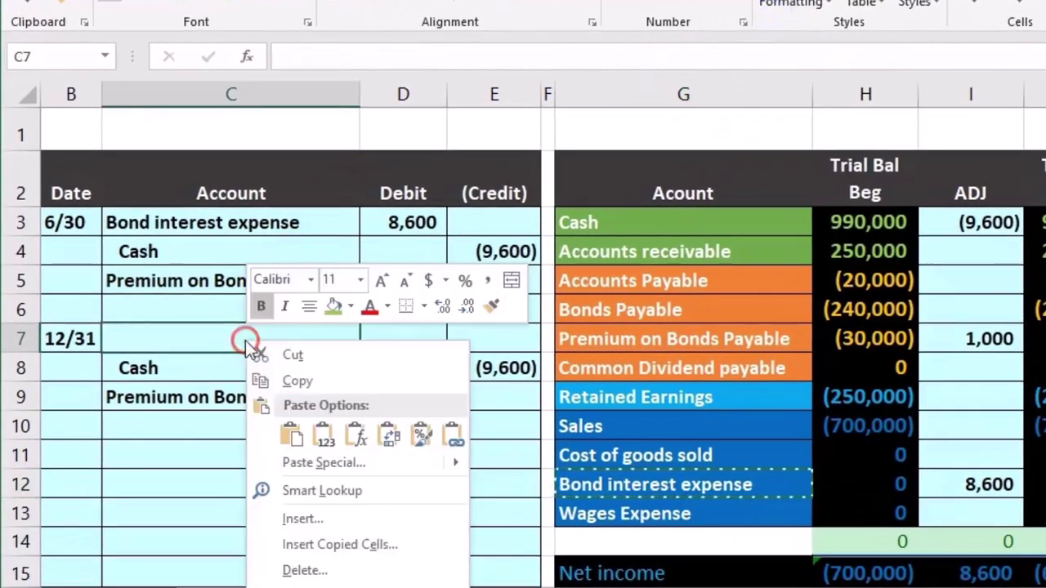
click(292, 434)
Step: Calculate the 12/31 Bond interest expense debit in D7 as the negative sum of D8:E9
click(387, 340)
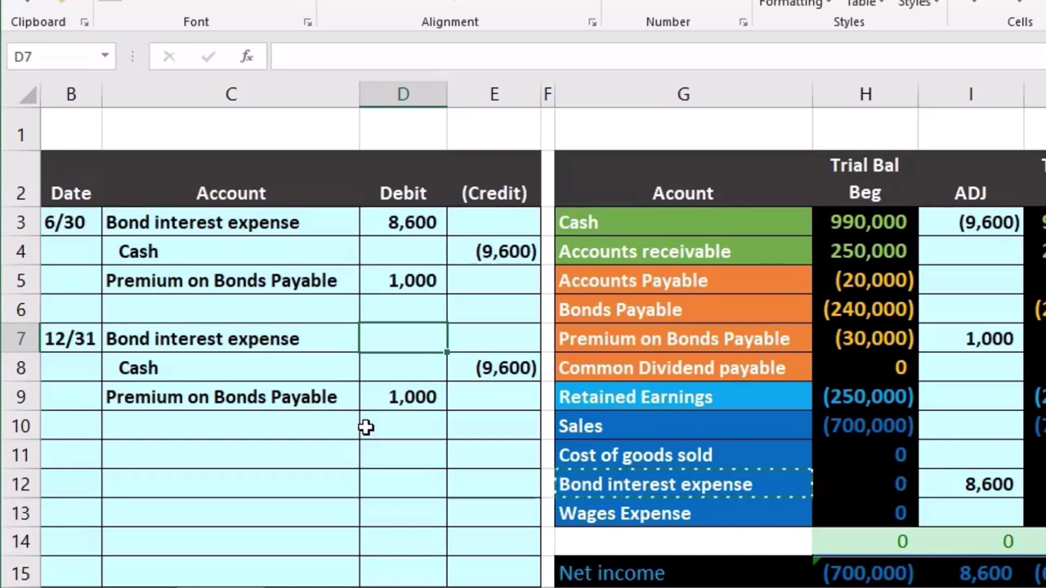
text(-sum)
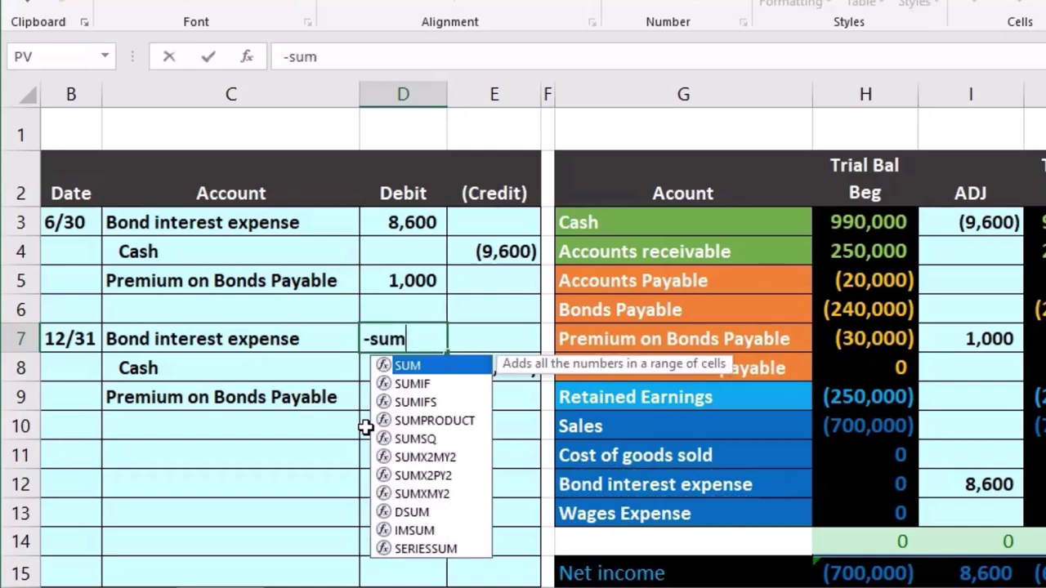
text(()
drag(462, 408, 421, 398)
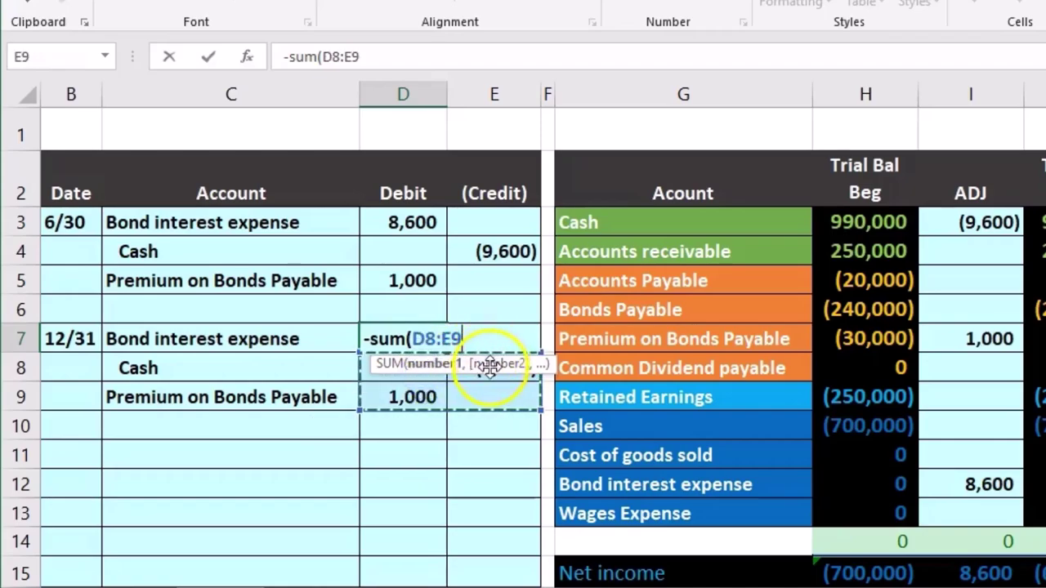
key(Return)
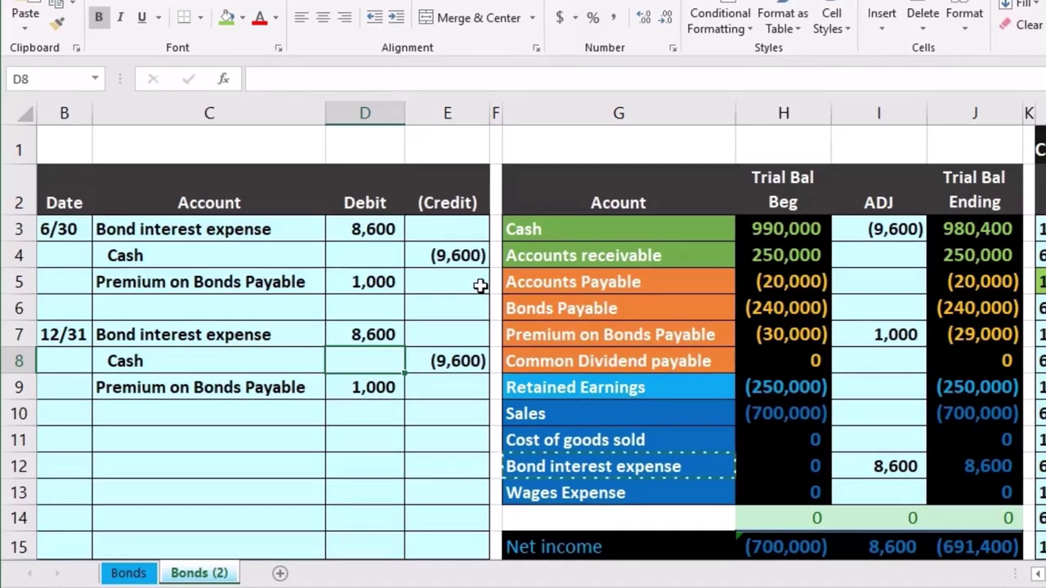
Step: Add the 12/31 Bond interest expense debit to that account's trial balance adjustment in I12, making the formula =D3+D7
drag(276, 333, 384, 337)
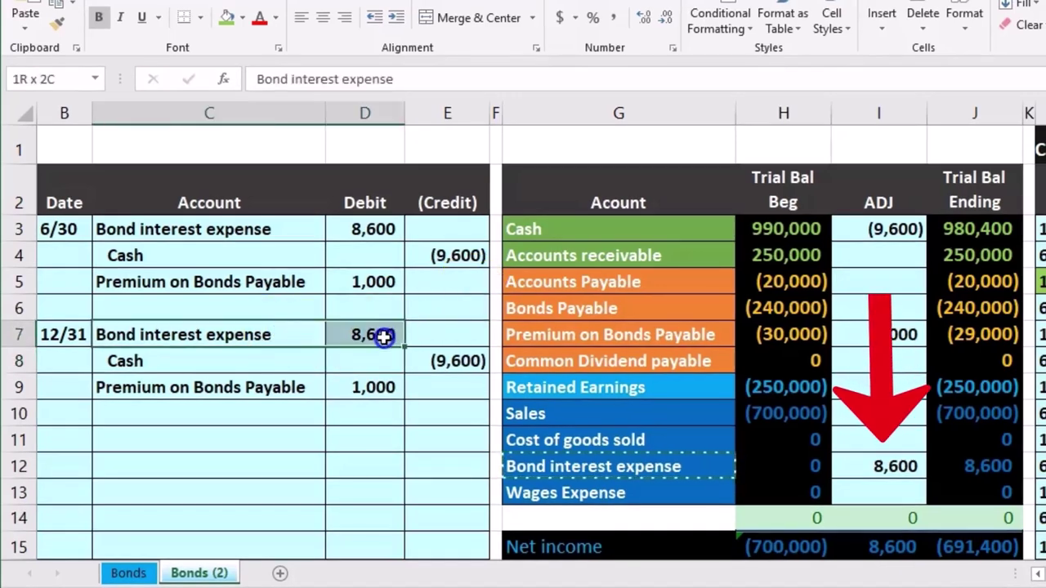
drag(659, 462, 783, 466)
click(910, 466)
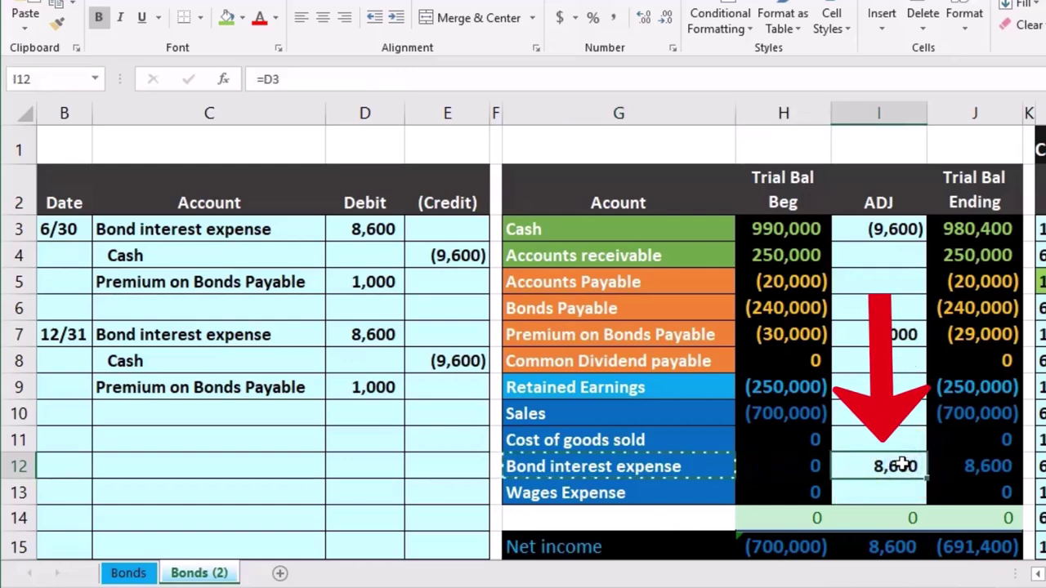
double_click(903, 465)
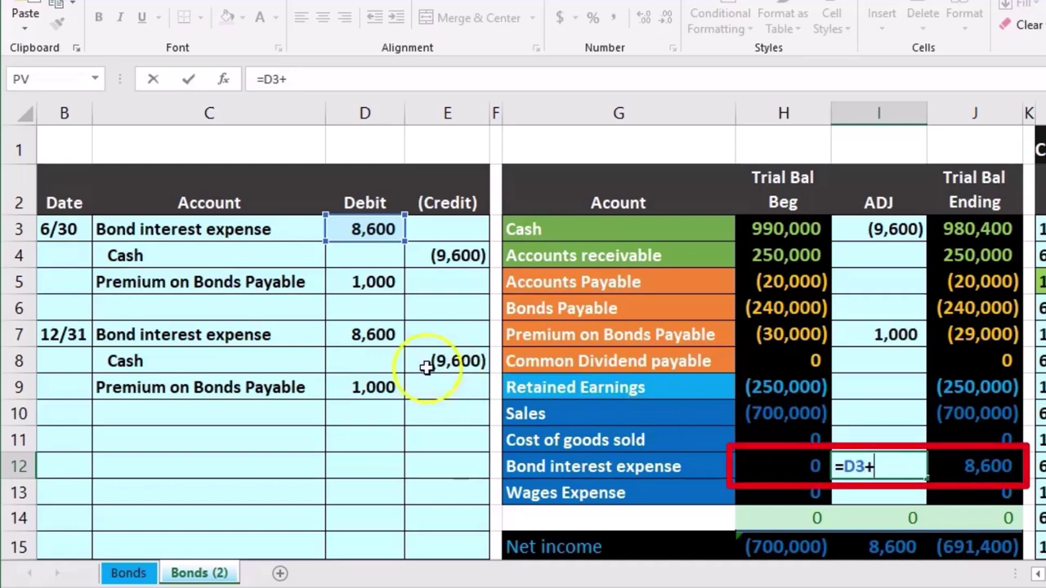
click(358, 334)
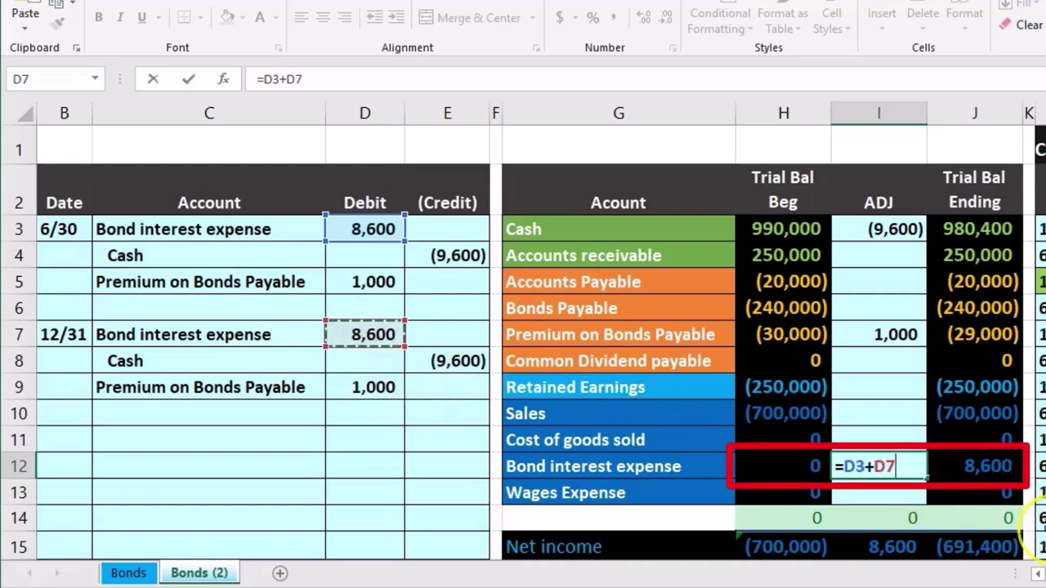
key(Return)
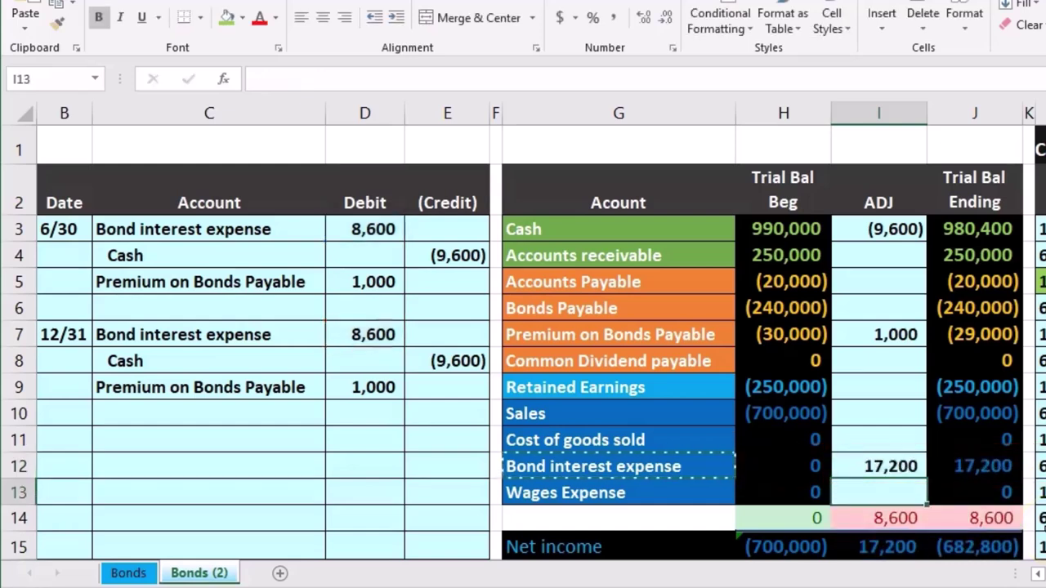
Step: Add the 12/31 Cash credit to the Cash adjustment in I3 of the trial balance, making the formula =E4+E8
mouse_move(262, 353)
mouse_down()
mouse_move(367, 346)
mouse_move(434, 357)
mouse_up()
drag(619, 228, 827, 237)
click(879, 229)
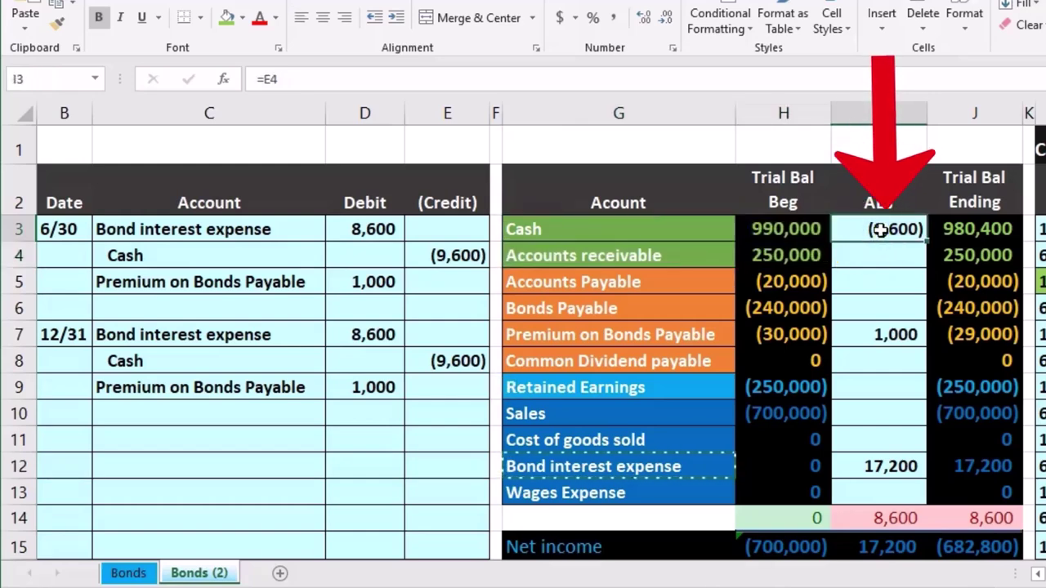
double_click(881, 230)
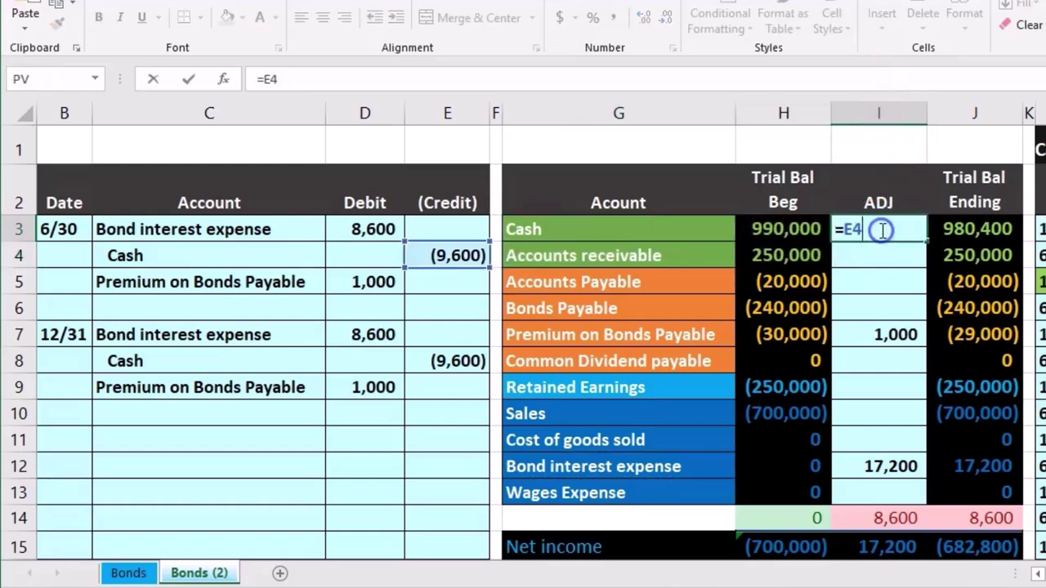
text(+)
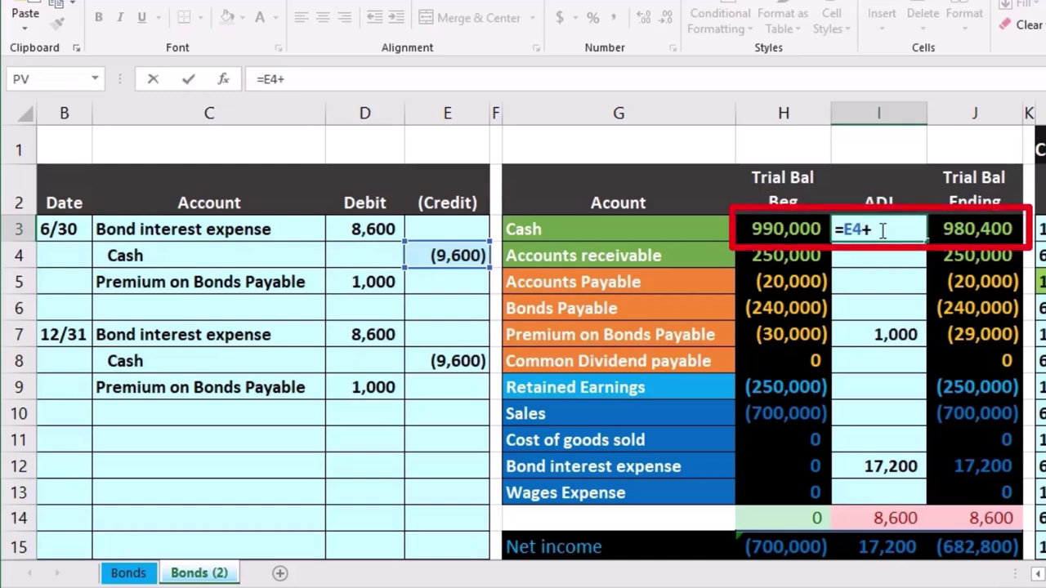
click(450, 361)
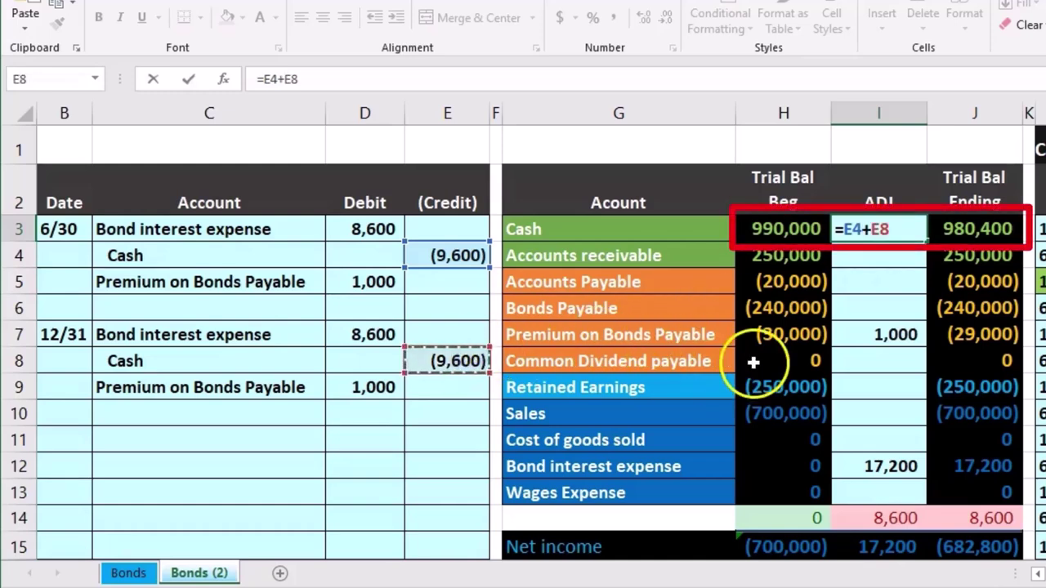
key(Return)
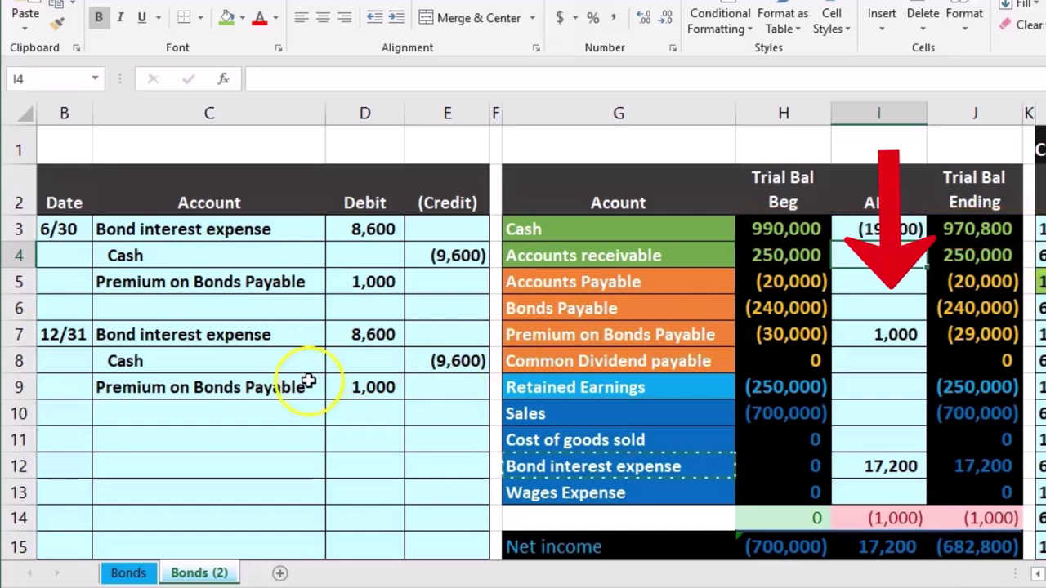
Step: Add the 12/31 Premium on Bonds Payable debit to that account's adjustment in I7, making the formula =D5+D9
drag(308, 381, 348, 384)
drag(731, 330, 809, 335)
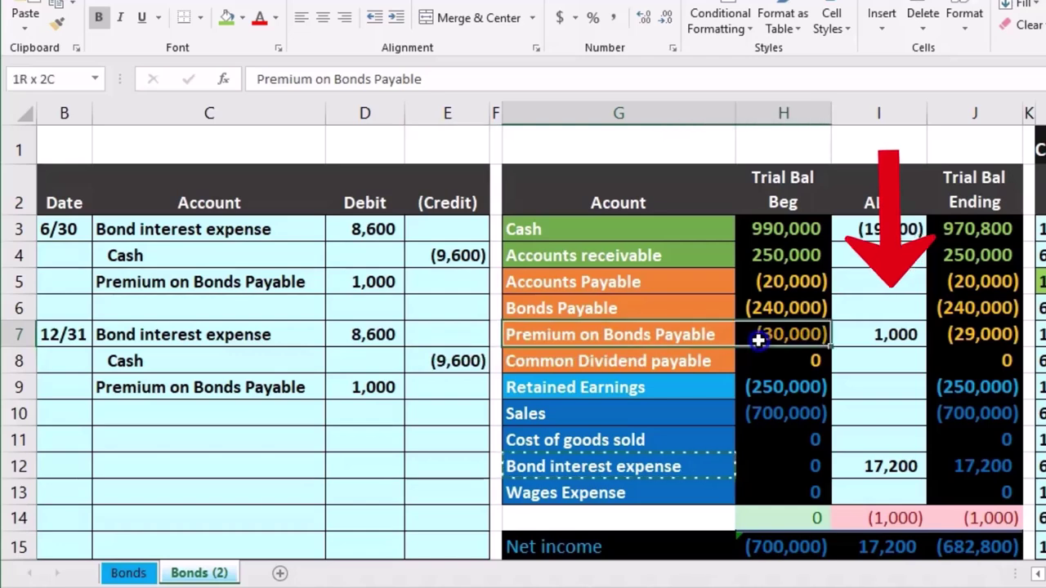
double_click(859, 335)
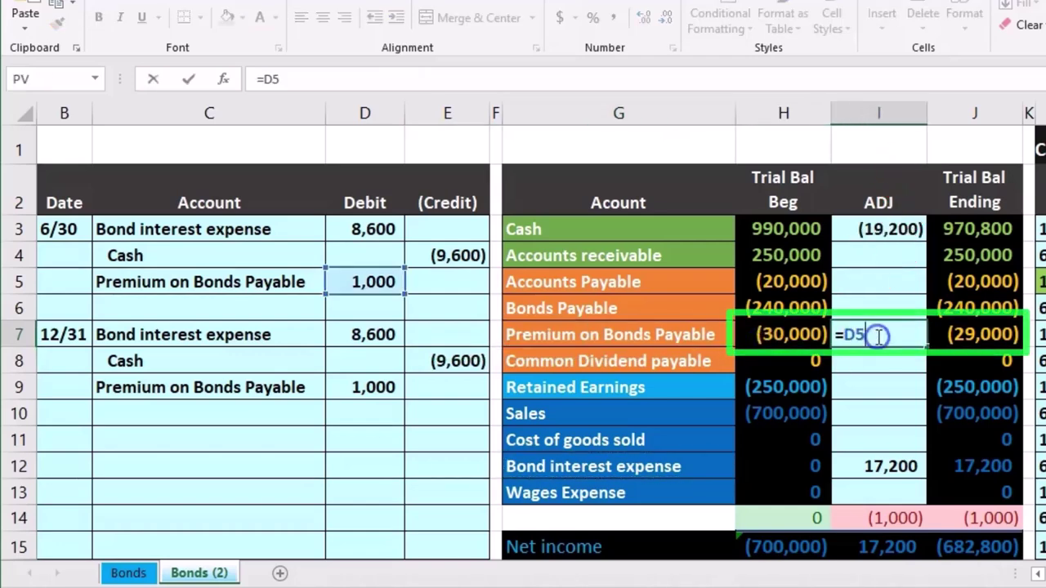
text(+)
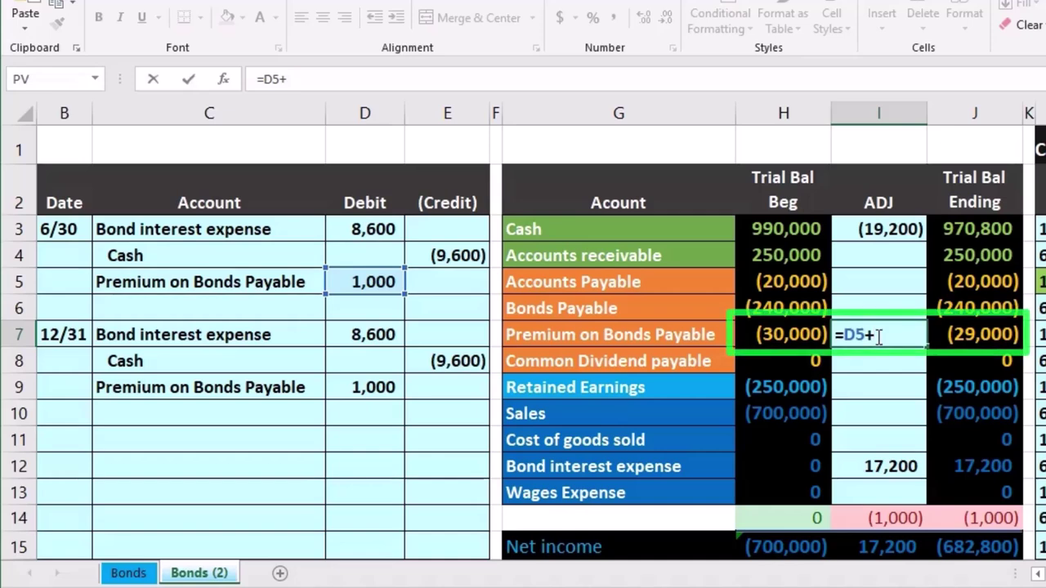
click(382, 391)
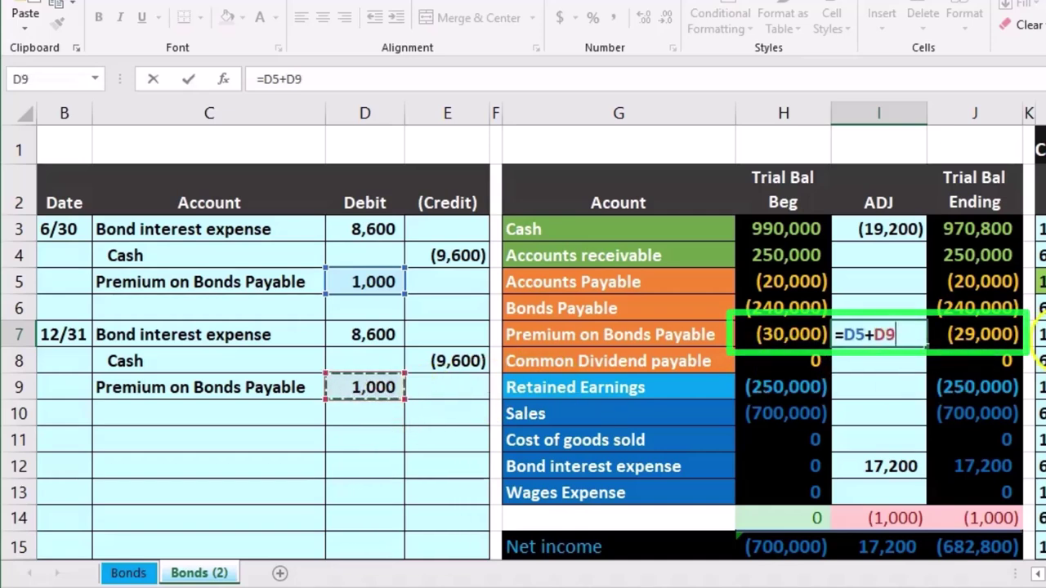
key(Return)
Step: Compare the ending Bonds Payable and premium balances with the first 12/31 unamortized premium and carrying value in the amortization table
key(Right)
key(Right)
key(Right)
key(Right)
key(Right)
key(Right)
key(Right)
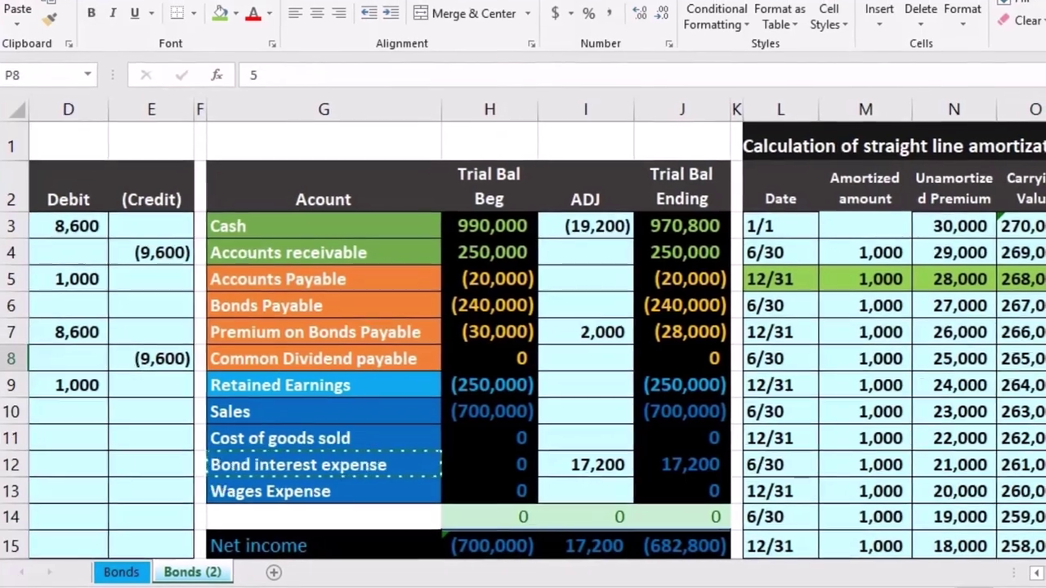
click(701, 332)
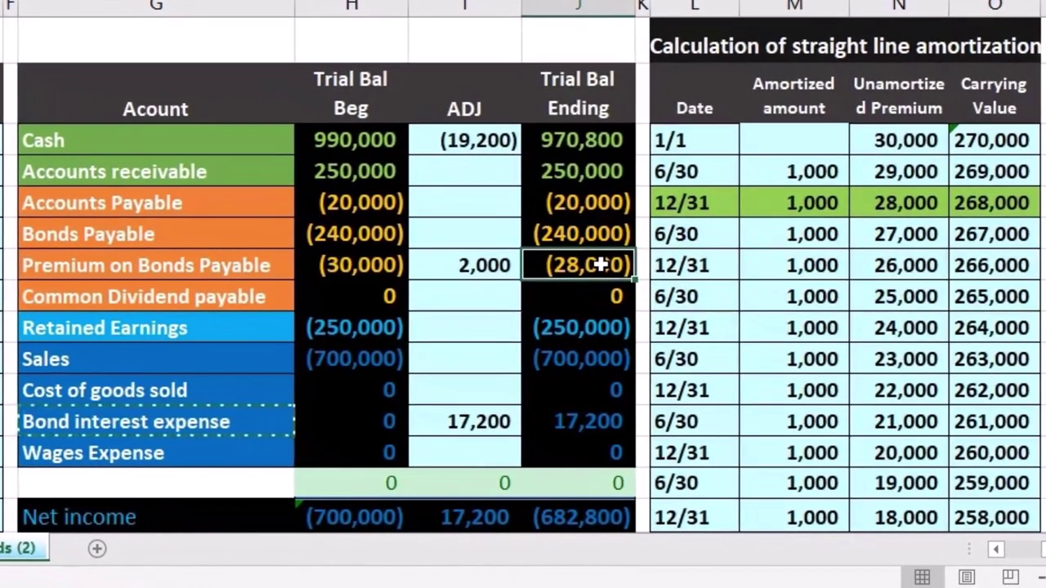
click(922, 204)
drag(572, 241, 588, 253)
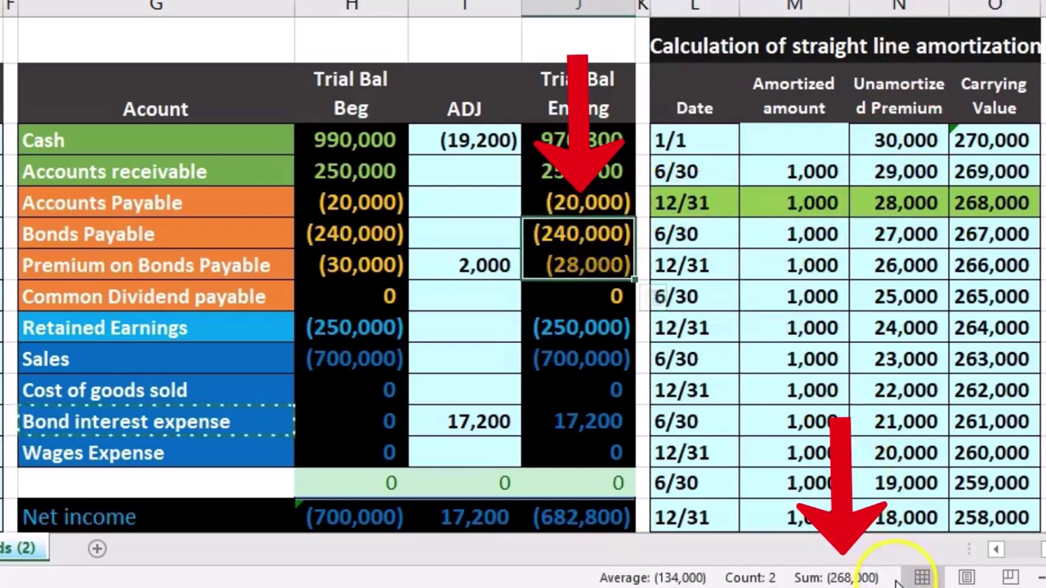
click(1011, 203)
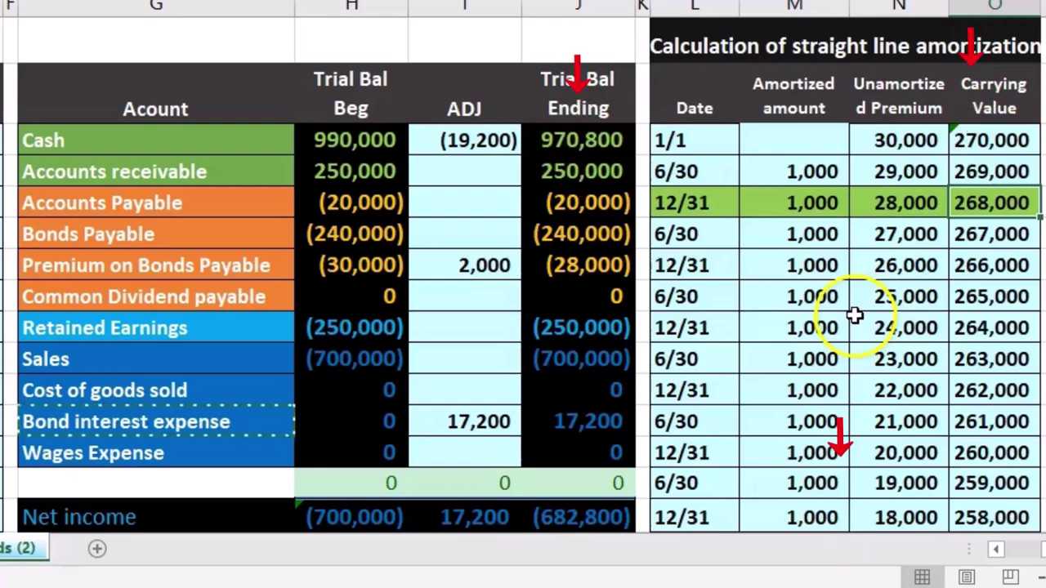
click(615, 261)
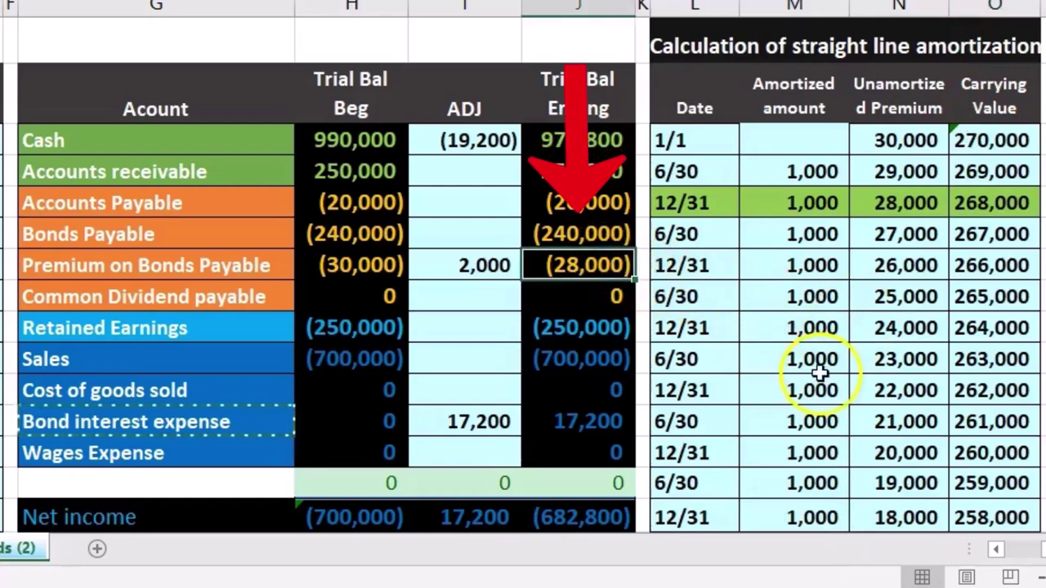
click(604, 236)
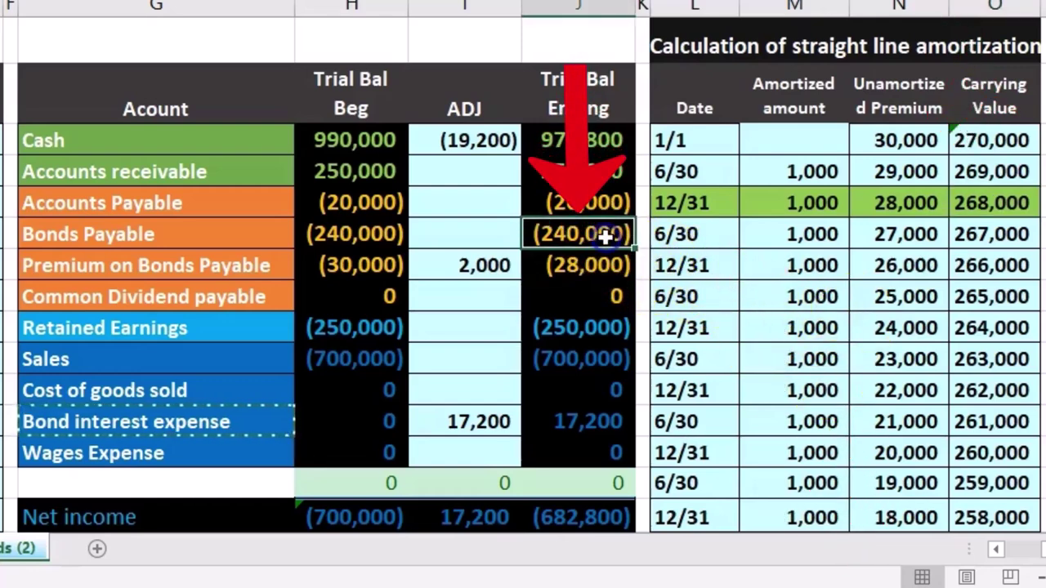